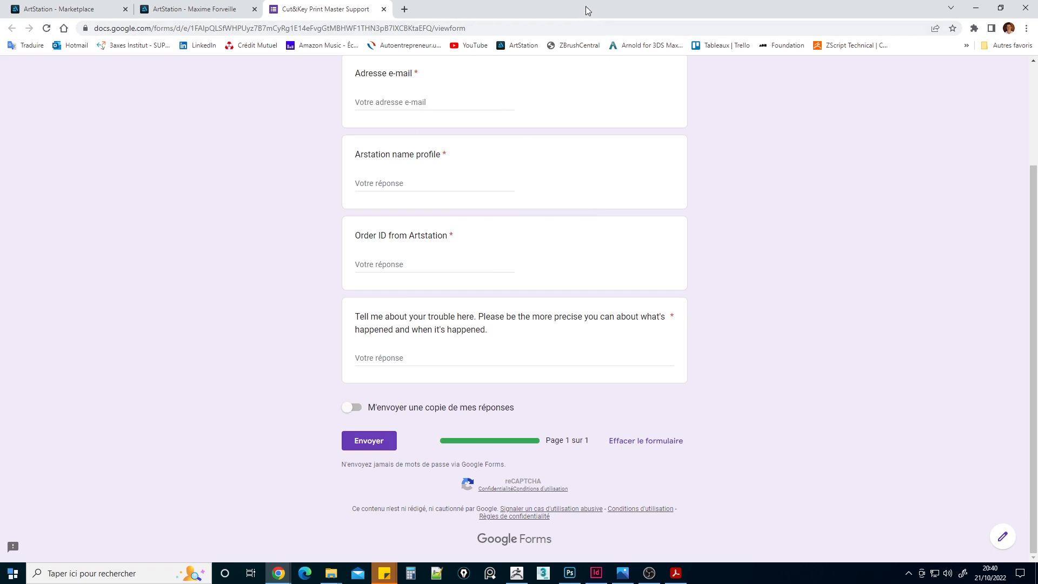
Step: Clear the browser and PDF documentation off the desktop and move the Cut&KeyPrintMaster_1.0.zip window clear of the ZPlugs64 folder window
{"action": "left_click_drag", "start_coordinate": [589, 11], "coordinate": [1037, 216]}
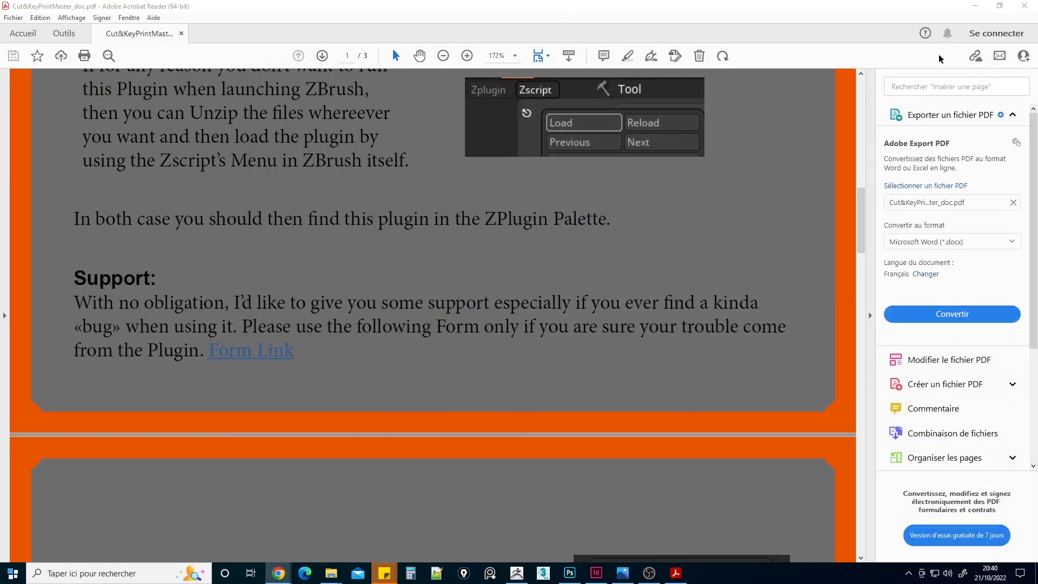
{"action": "left_click", "coordinate": [976, 5]}
{"action": "left_click_drag", "start_coordinate": [561, 384], "coordinate": [502, 324]}
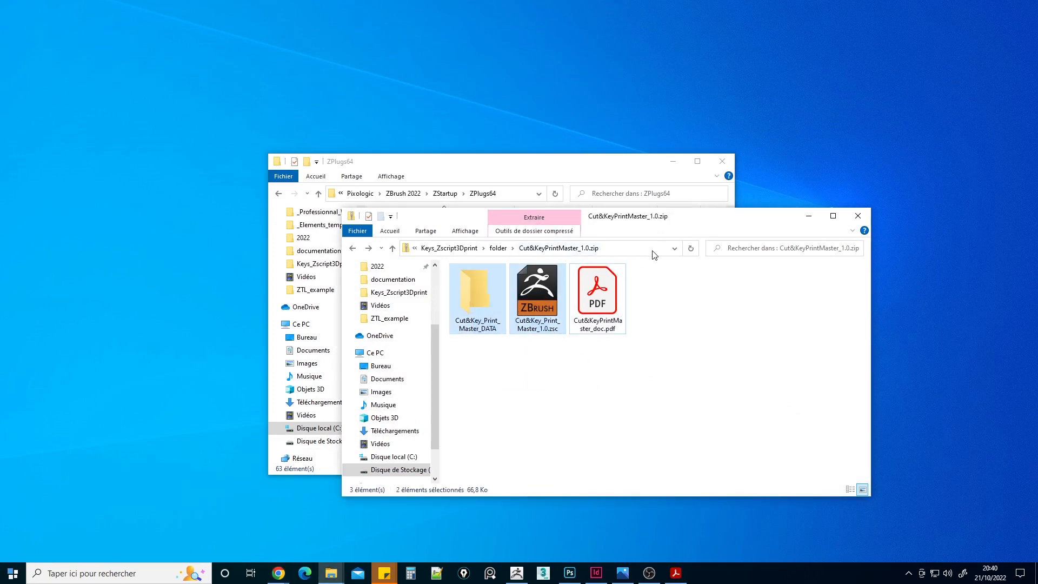
{"action": "left_click_drag", "start_coordinate": [687, 224], "coordinate": [768, 430]}
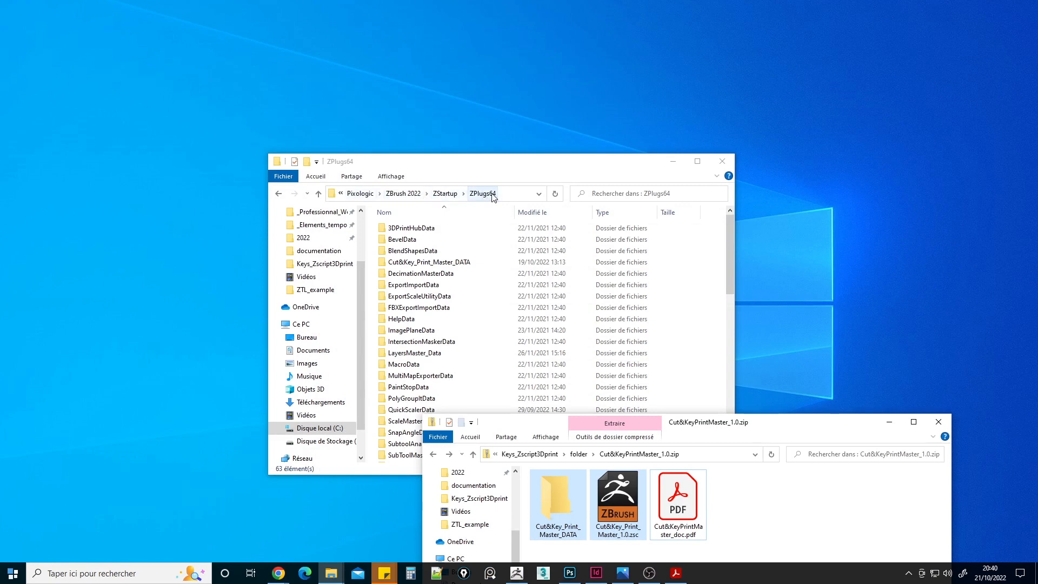
Step: Check the ZPlugs64 folder for the Cut&Key_Print_Master_DATA folder and the Cut&Key_Print_Master_1.0.zsc file
{"action": "left_click", "coordinate": [392, 263]}
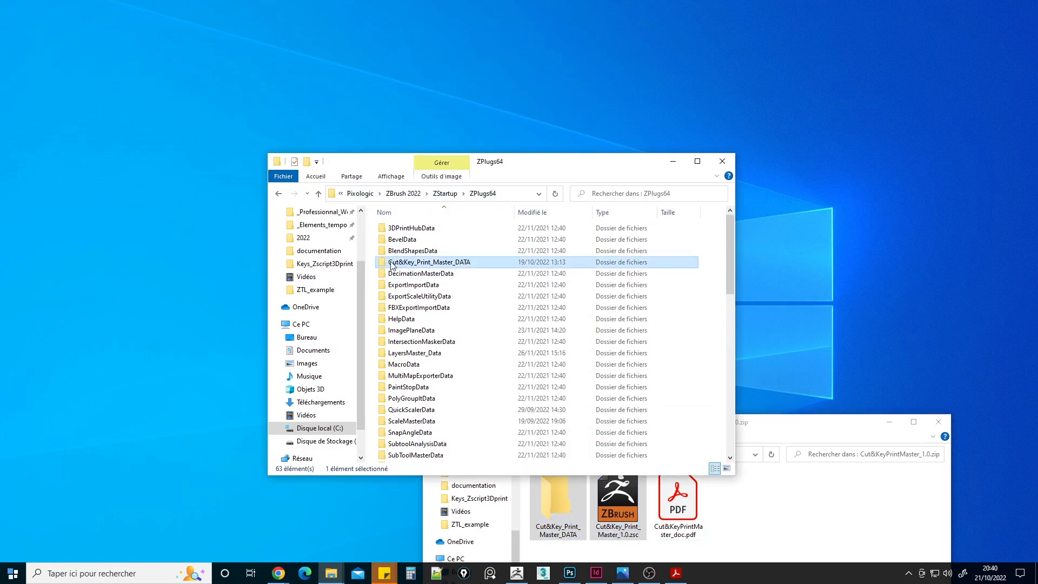
{"action": "scroll", "coordinate": [554, 390], "scroll_direction": "down", "scroll_amount": 7}
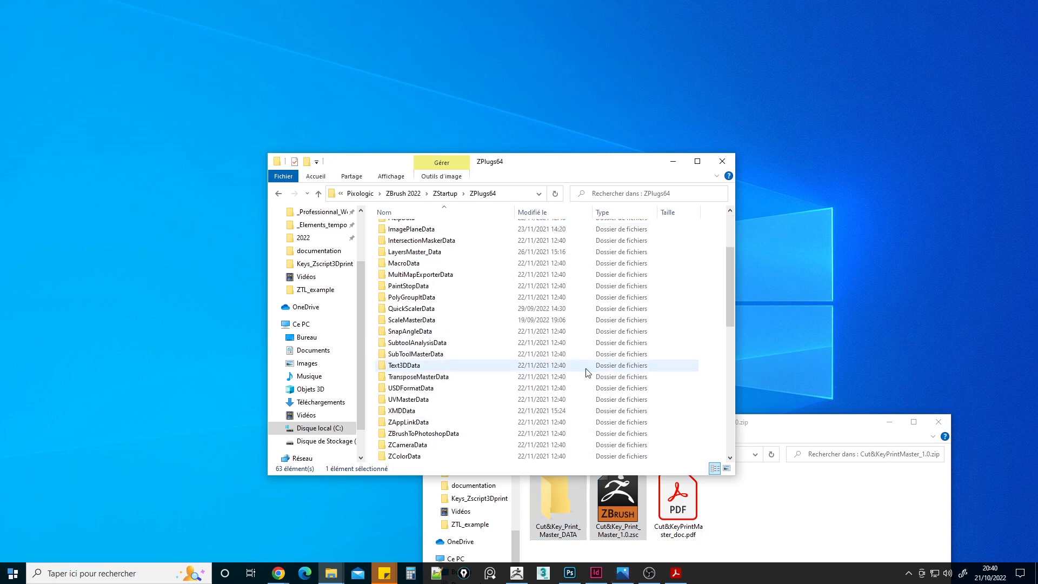
{"action": "scroll", "coordinate": [554, 390], "scroll_direction": "down", "scroll_amount": 5}
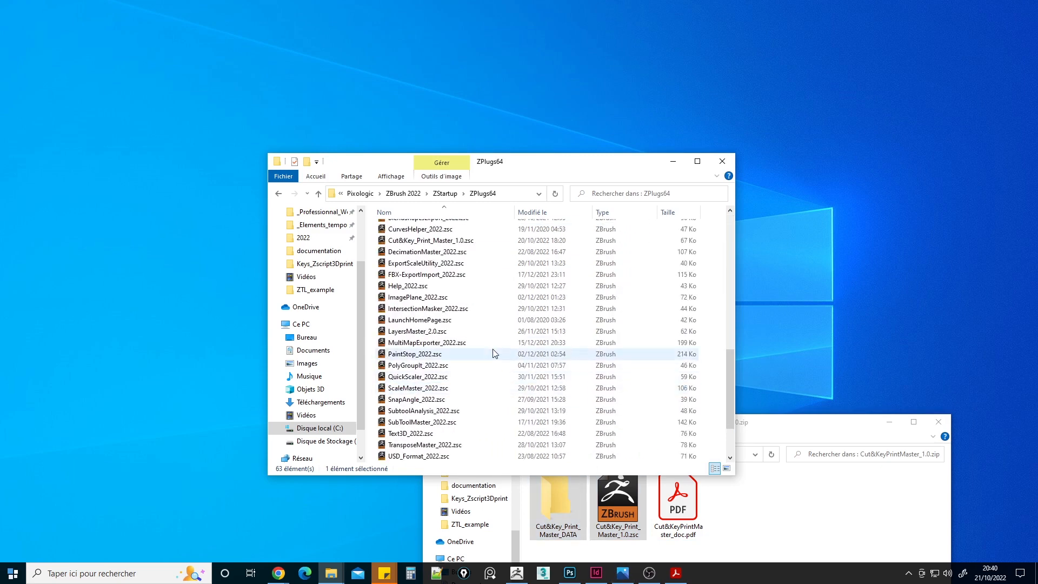
{"action": "left_click", "coordinate": [411, 240]}
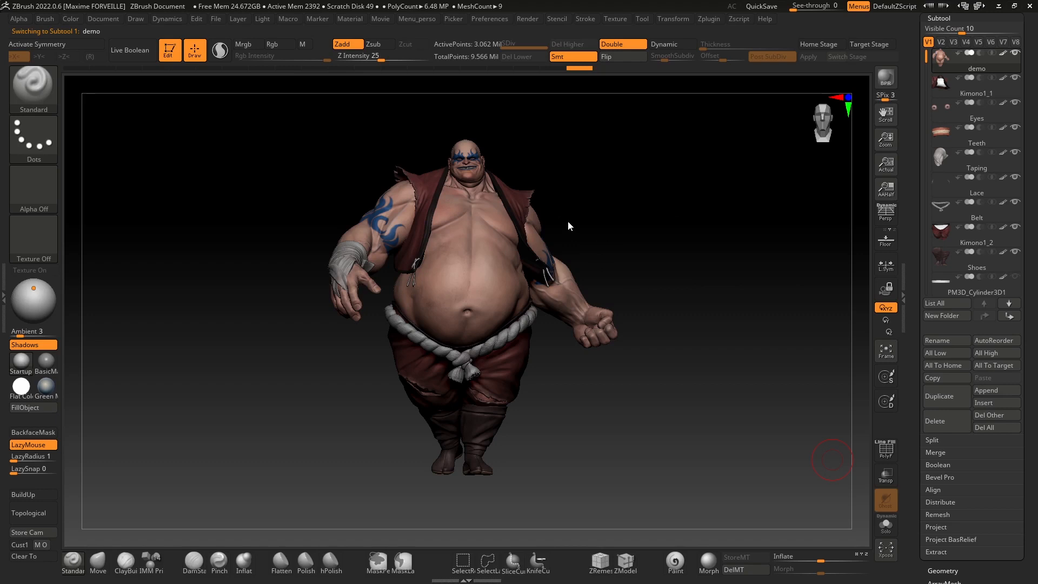
Step: Browse LightBox's DemoProjects folder to locate the Earthquake demo project, then close LightBox without loading anything
{"action": "left_click_drag", "start_coordinate": [324, 160], "coordinate": [232, 112]}
{"action": "key", "text": "comma"}
{"action": "left_click", "coordinate": [119, 83]}
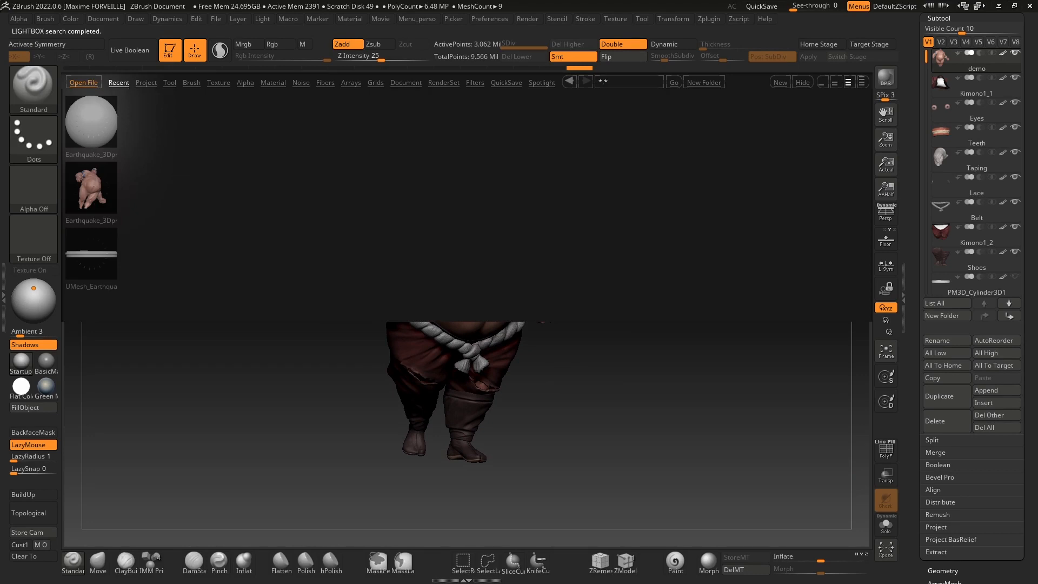
{"action": "left_click", "coordinate": [146, 83]}
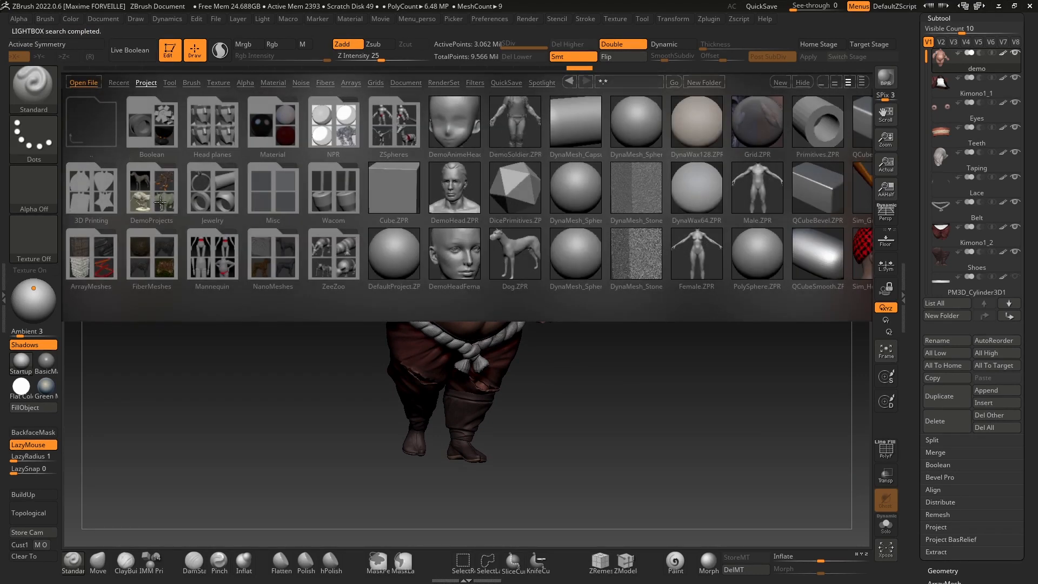
{"action": "double_click", "coordinate": [160, 202]}
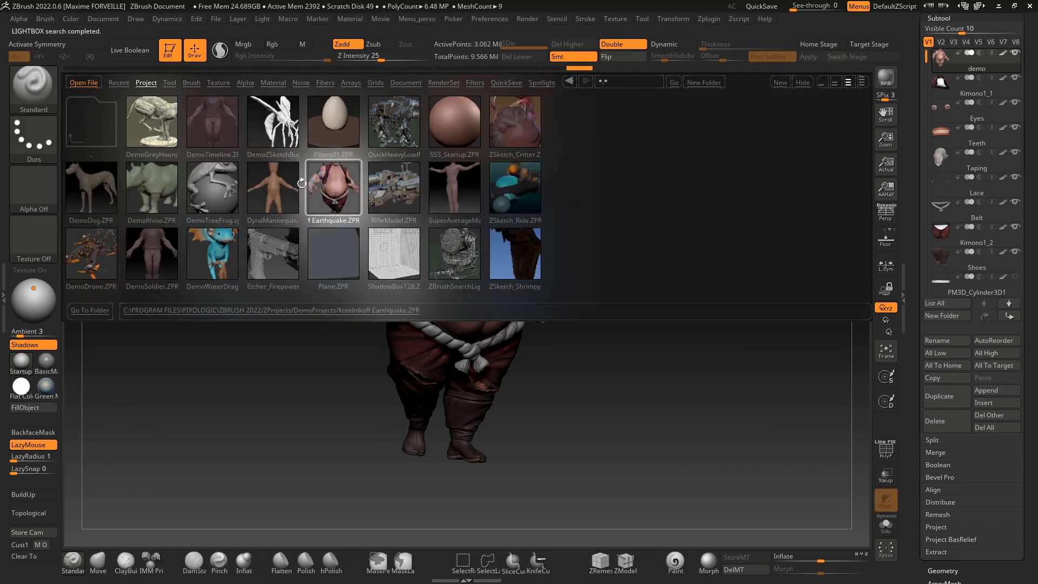
{"action": "key", "text": "comma"}
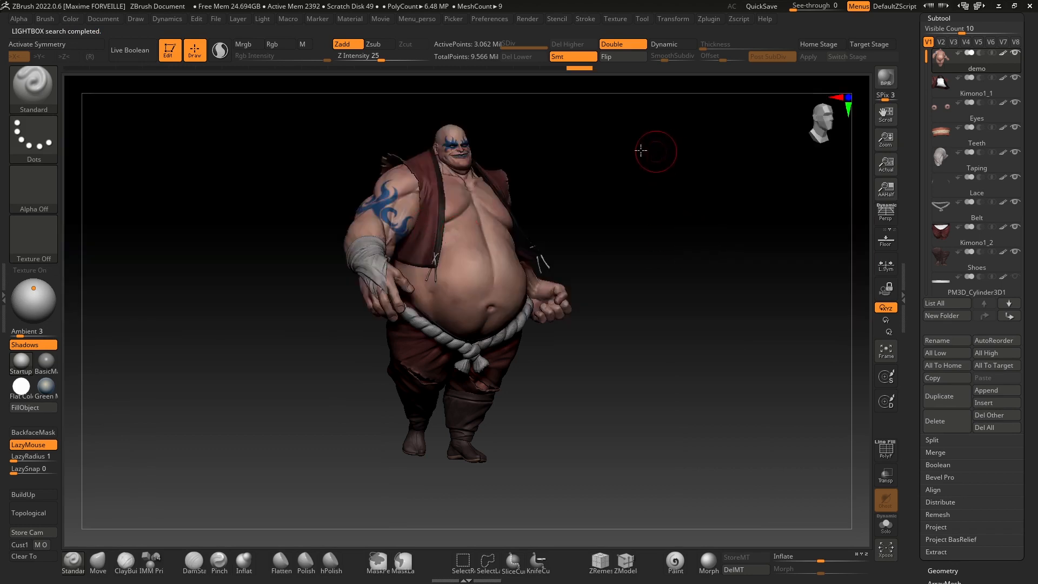
{"action": "left_click_drag", "start_coordinate": [651, 151], "coordinate": [406, 123], "text": "shift"}
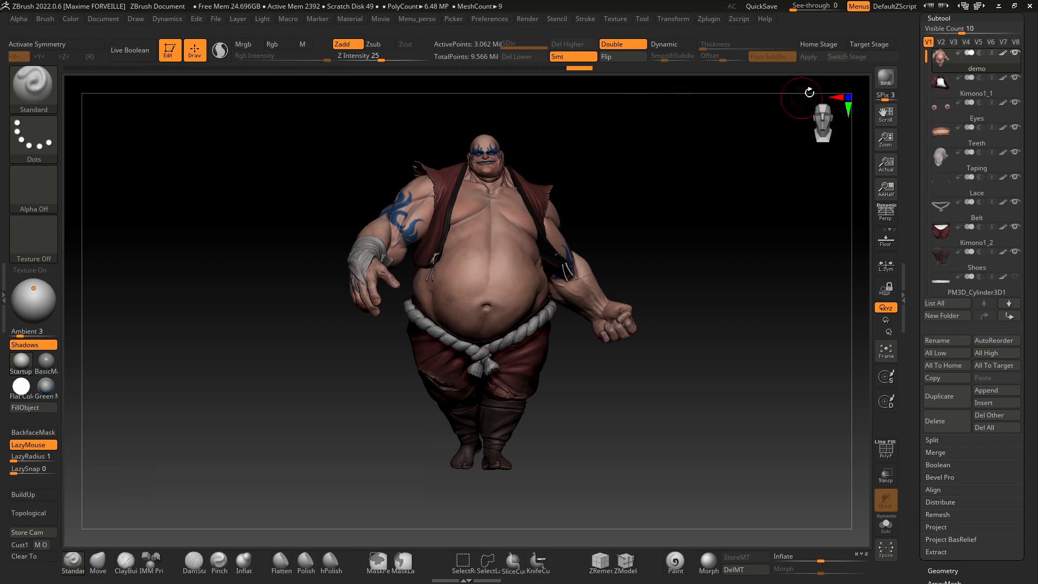
Step: Select the Kimono1_1 subtool, inspect it in Solo mode, and show all the subtools again
{"action": "left_click", "coordinate": [960, 95]}
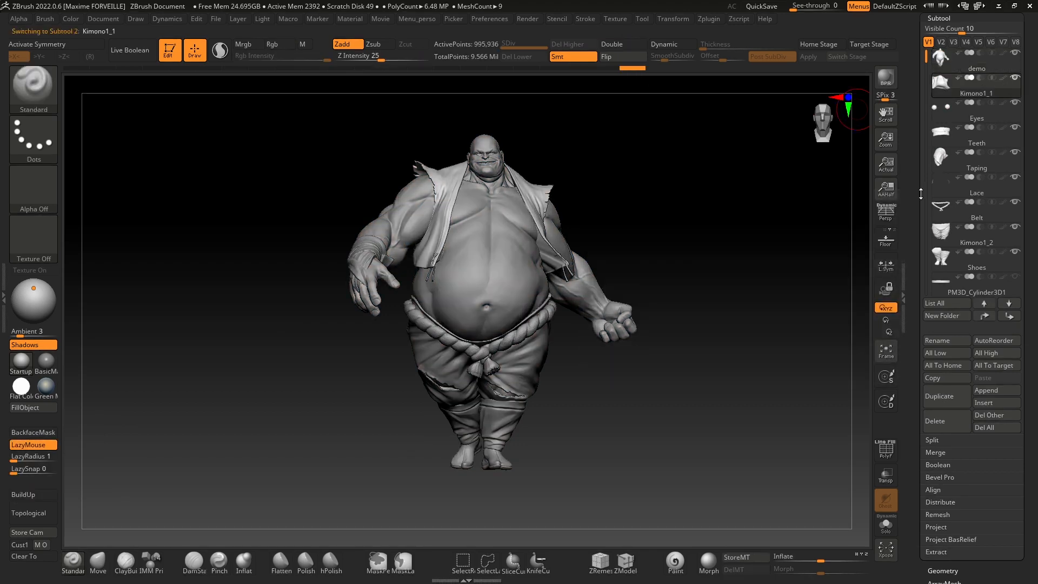
{"action": "left_click", "coordinate": [886, 525]}
{"action": "right_click_drag", "start_coordinate": [527, 226], "coordinate": [487, 292]}
{"action": "right_click_drag", "start_coordinate": [568, 319], "coordinate": [557, 301]}
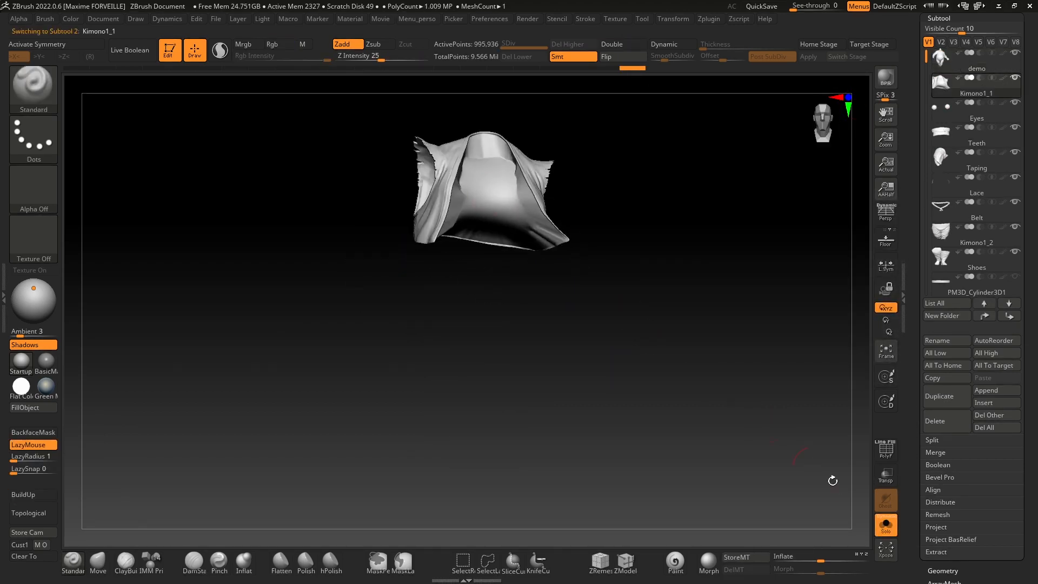
{"action": "left_click", "coordinate": [887, 527]}
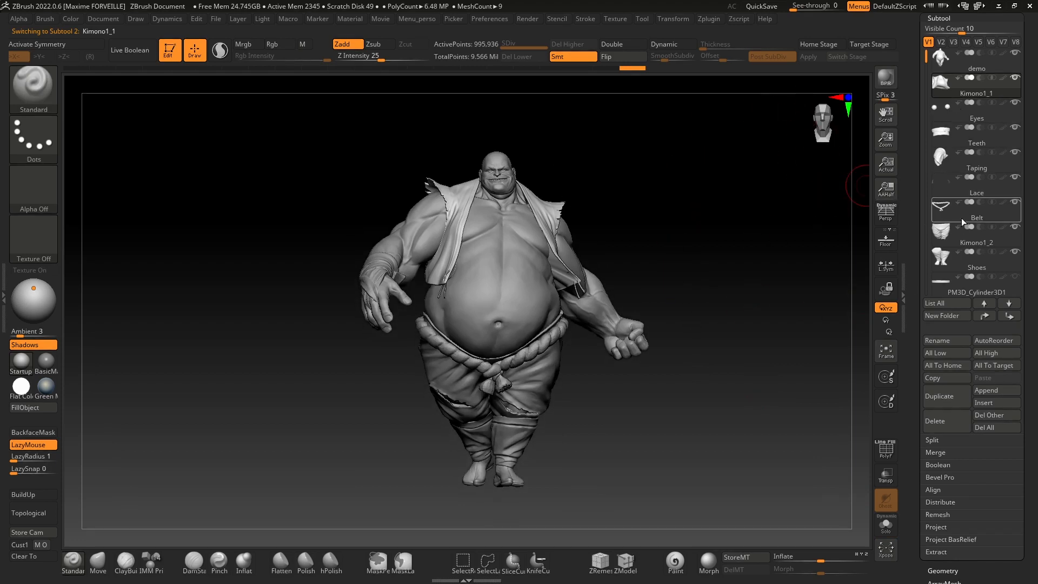
Step: Turn on the polypaint display for all subtools of the character
{"action": "mouse_move", "coordinate": [927, 62]}
{"action": "left_mouse_down"}
{"action": "mouse_move", "coordinate": [921, 161]}
{"action": "mouse_move", "coordinate": [925, 54]}
{"action": "left_mouse_up"}
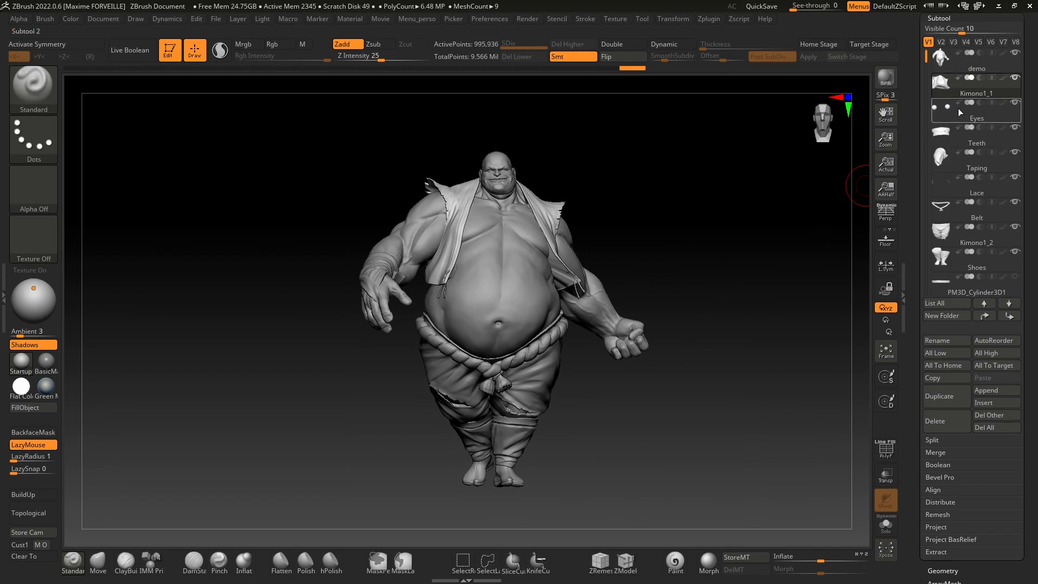
{"action": "key", "text": "shift"}
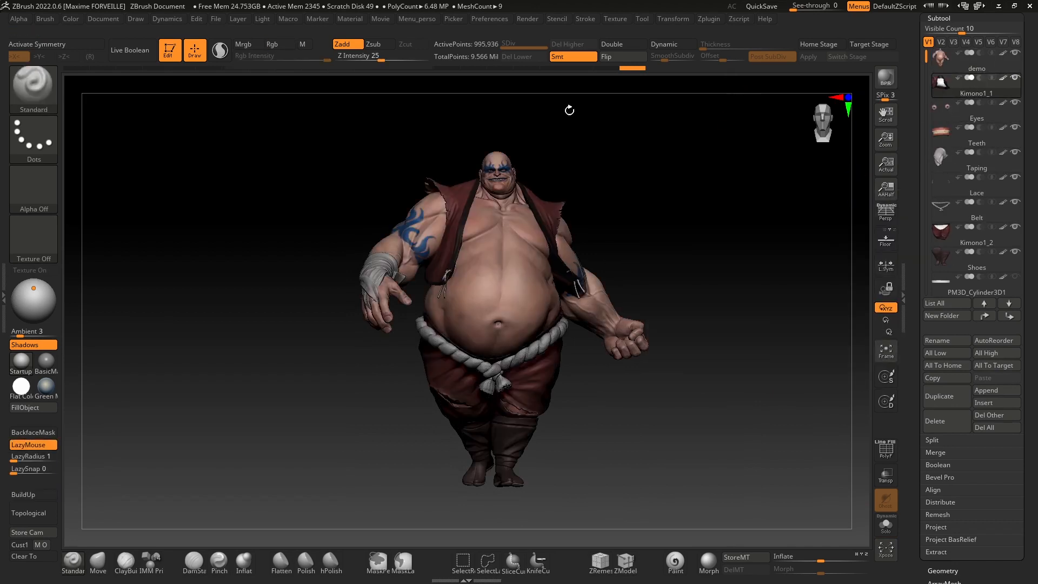
{"action": "mouse_move", "coordinate": [551, 196]}
{"action": "left_mouse_down"}
{"action": "mouse_move", "coordinate": [558, 203]}
{"action": "mouse_move", "coordinate": [541, 204]}
{"action": "left_mouse_up"}
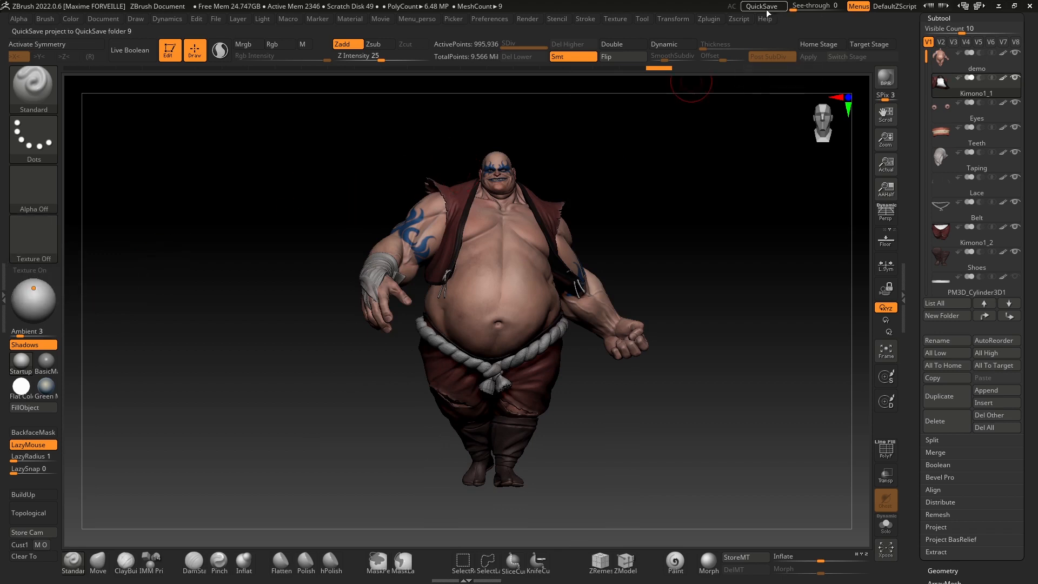
Step: Reveal the docked Zplugin palette and expand the Cut&Key Print Master and 3D Print Hub sections
{"action": "left_click", "coordinate": [4, 280]}
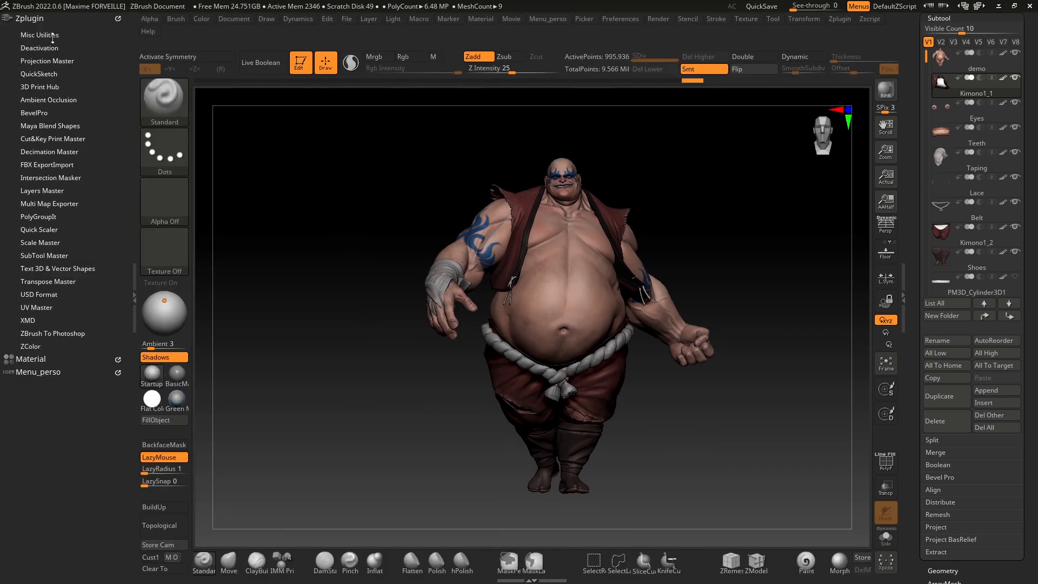
{"action": "left_click", "coordinate": [47, 138]}
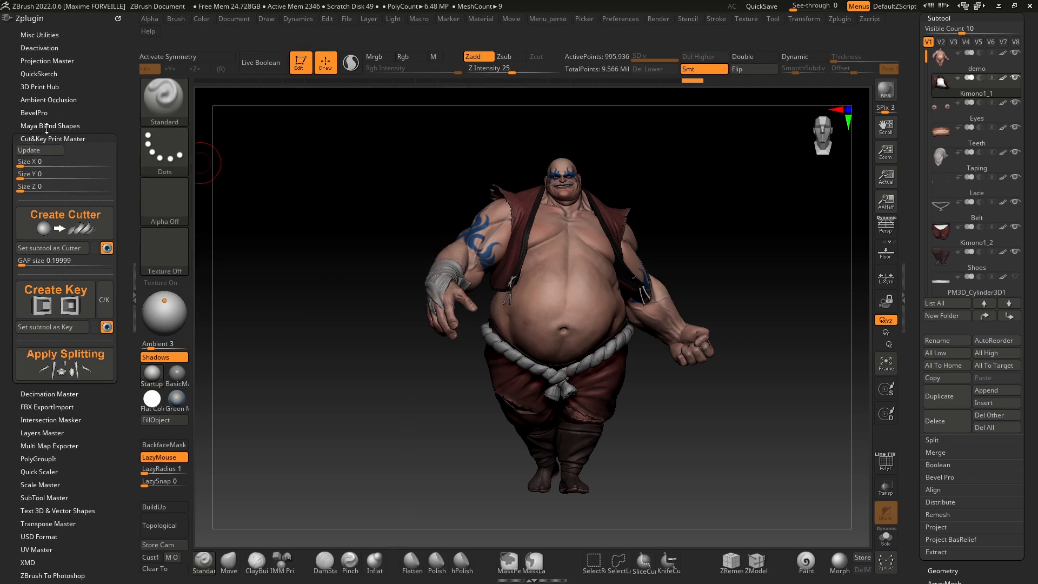
{"action": "left_click", "coordinate": [30, 86]}
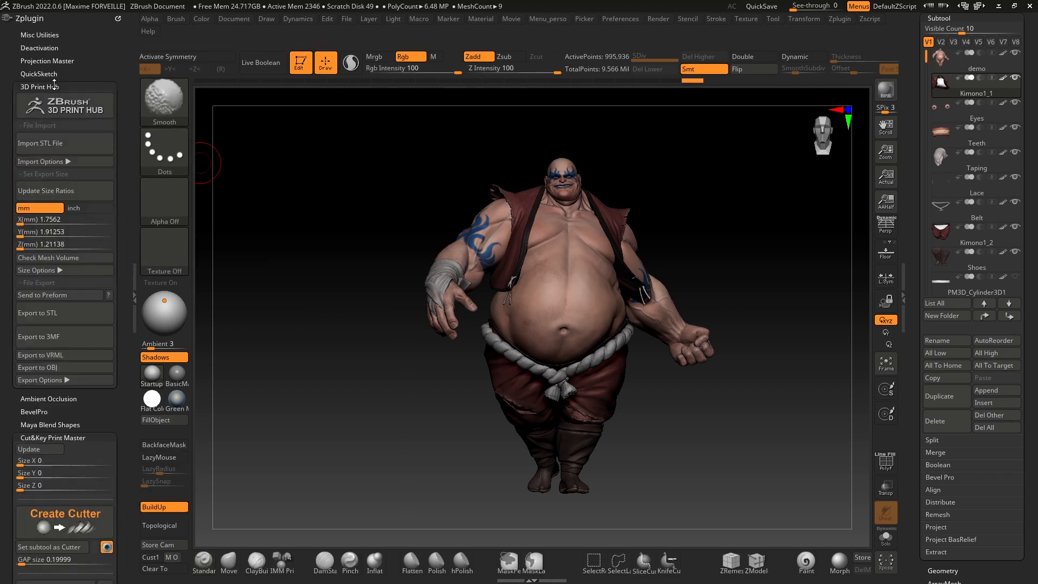
Step: Update the 3D Print Hub size ratios for Kimono1_1, choosing the 0.95 x 0.73 x 0.80 mm size
{"action": "left_click", "coordinate": [43, 227]}
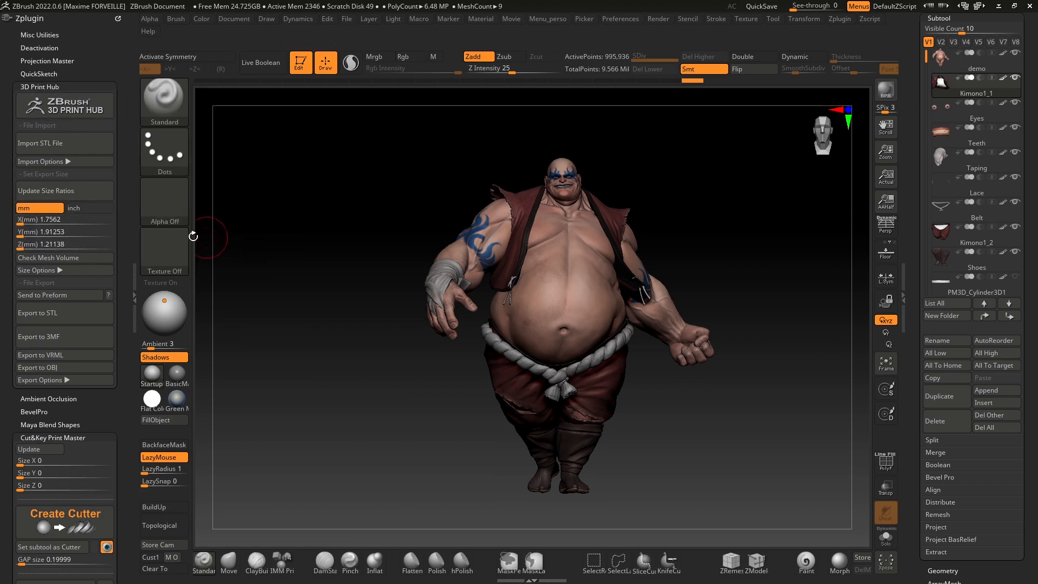
{"action": "left_click", "coordinate": [70, 194]}
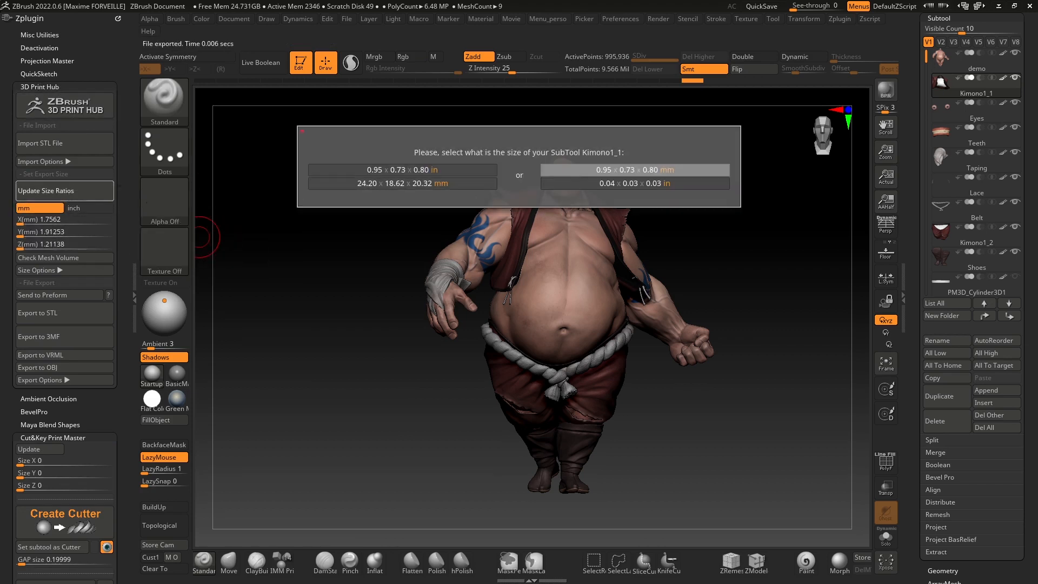
{"action": "left_click", "coordinate": [595, 170]}
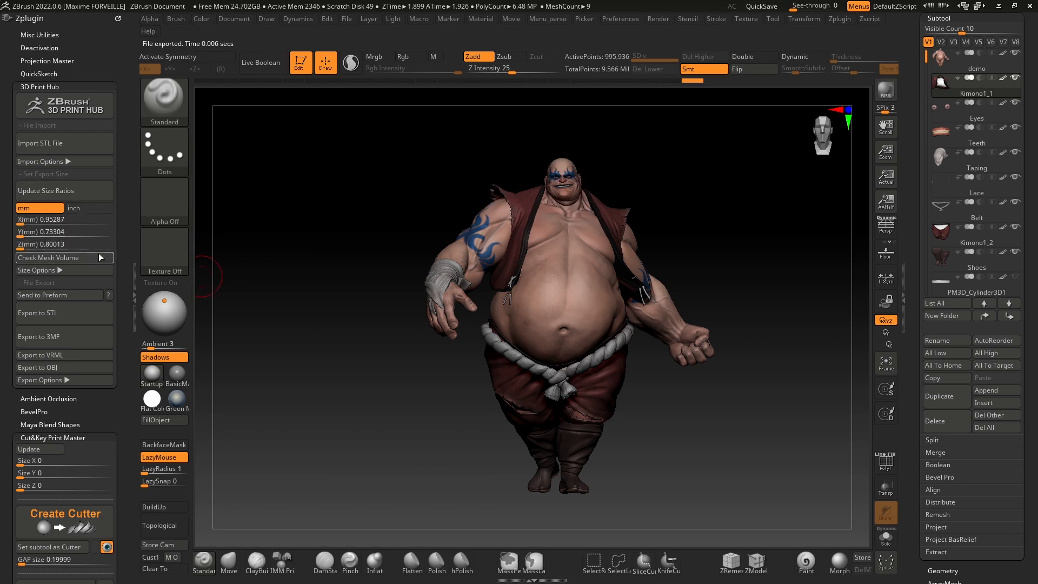
Step: Select the demo subtool and update its 3D Print Hub size ratios, choosing the millimetre size
{"action": "left_click", "coordinate": [944, 59]}
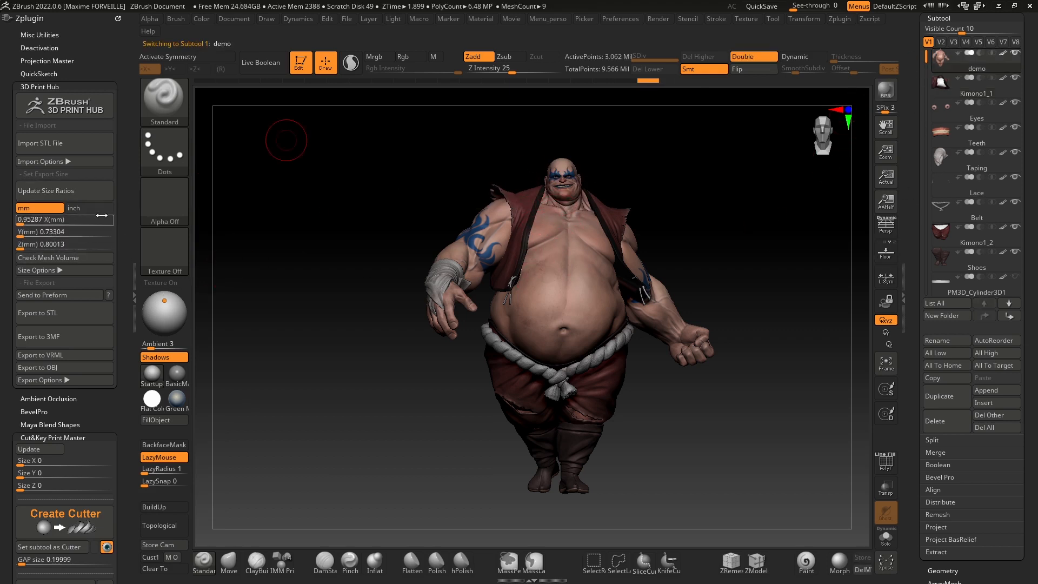
{"action": "left_click", "coordinate": [81, 195]}
{"action": "left_click", "coordinate": [583, 174]}
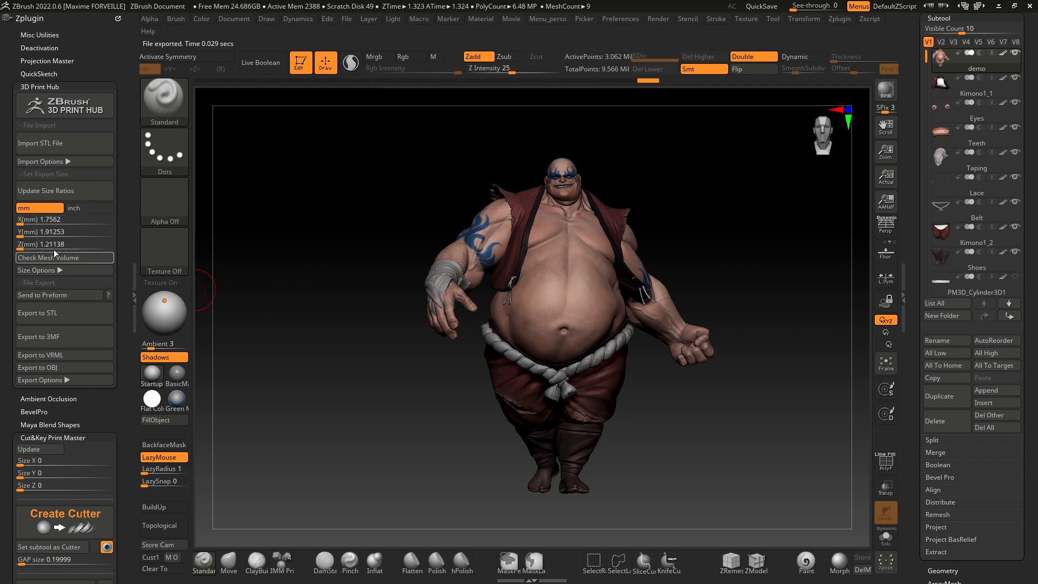
{"action": "left_click", "coordinate": [58, 232]}
{"action": "scroll", "coordinate": [106, 409], "scroll_direction": "down", "scroll_amount": 2}
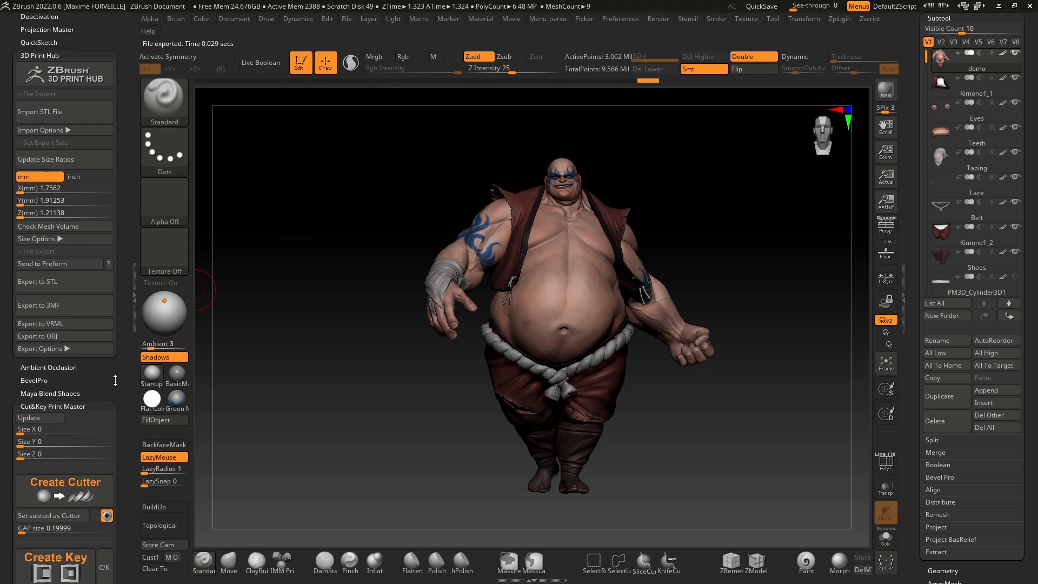
Step: Isolate the demo subtool and update the Cut&Key Print Master sizes to compare them with the 3D Print Hub values
{"action": "left_click", "coordinate": [886, 537]}
{"action": "left_click", "coordinate": [57, 417]}
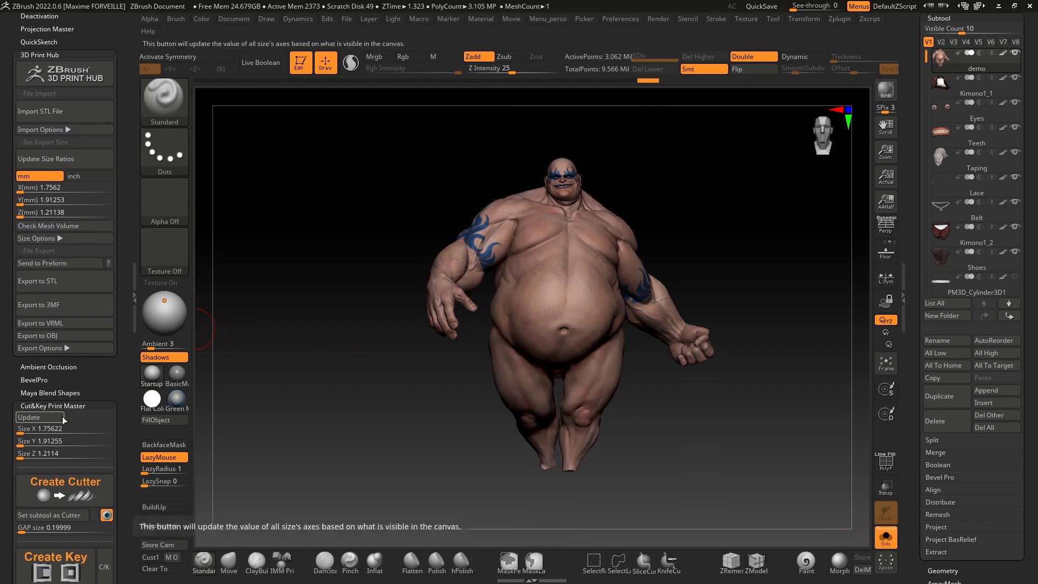
{"action": "left_click", "coordinate": [73, 200]}
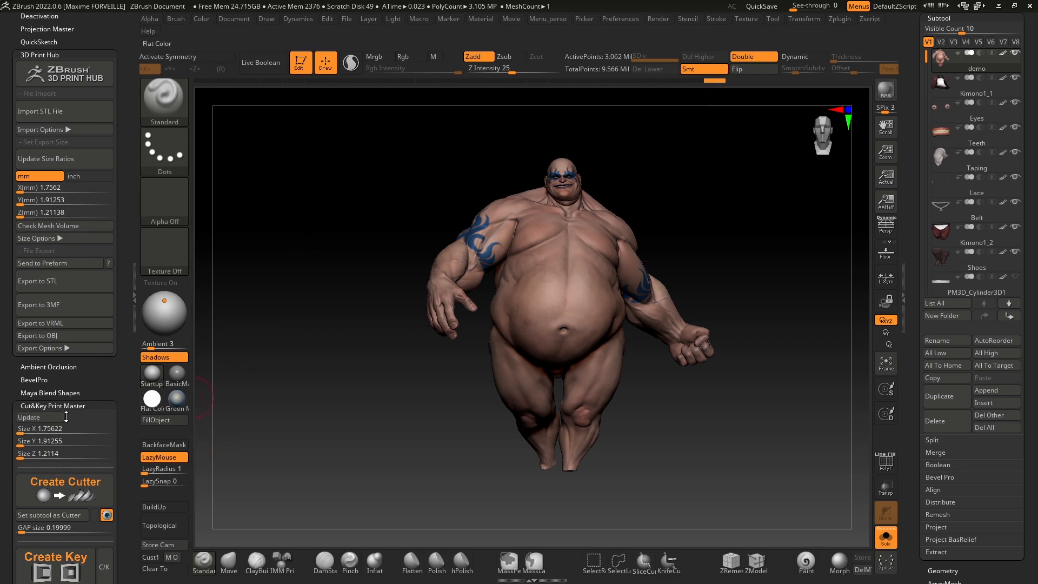
Step: Leave Solo mode and update the Cut&Key Print Master sizes for all the visible subtools
{"action": "left_click", "coordinate": [886, 537]}
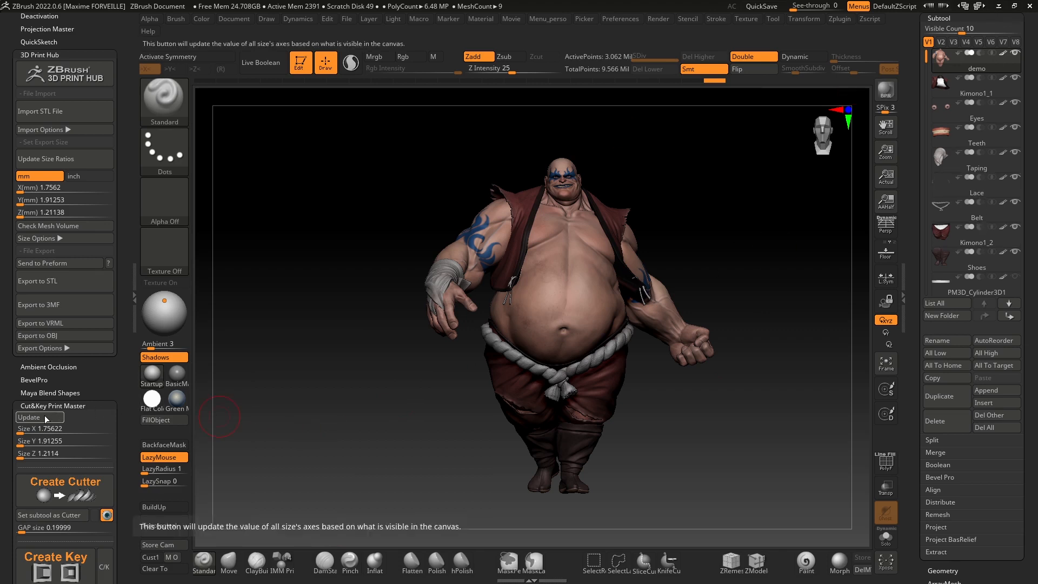
{"action": "left_click", "coordinate": [54, 453]}
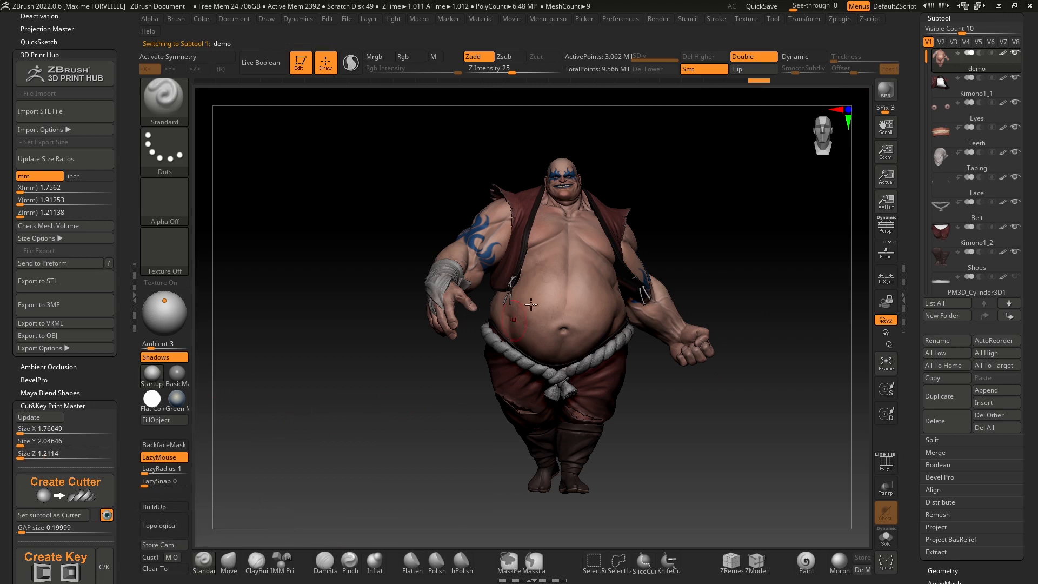
{"action": "left_click_drag", "start_coordinate": [420, 373], "coordinate": [557, 458]}
{"action": "left_click_drag", "start_coordinate": [465, 407], "coordinate": [486, 324]}
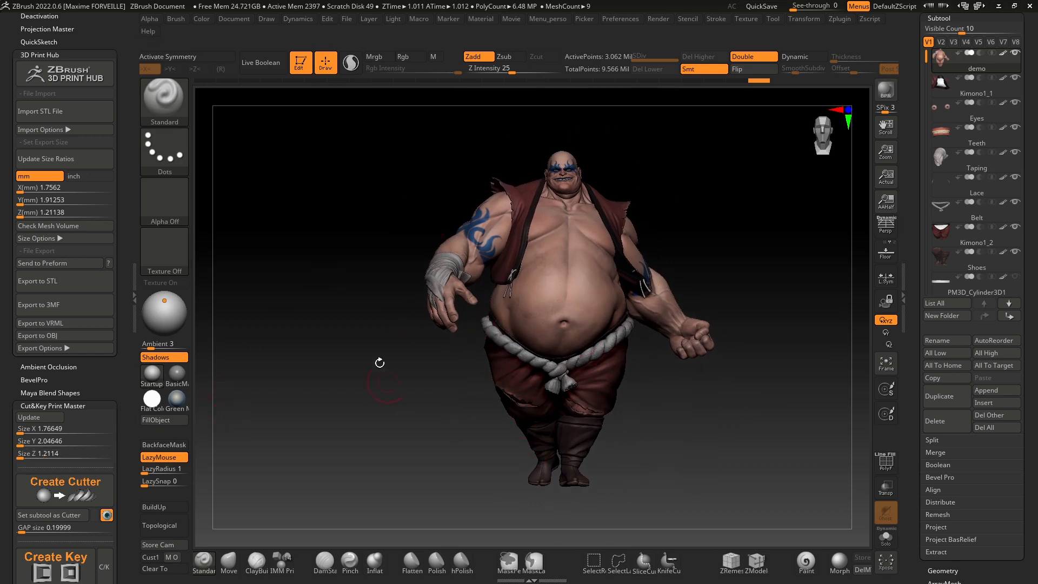
Step: Show the PM3D_Cylinder3D1 base and update the Cut&Key Print Master sizes to include it
{"action": "left_click", "coordinate": [1015, 277]}
{"action": "left_click_drag", "start_coordinate": [714, 350], "coordinate": [526, 354]}
{"action": "right_click_drag", "start_coordinate": [652, 408], "coordinate": [643, 399]}
{"action": "right_click_drag", "start_coordinate": [658, 352], "coordinate": [617, 351], "text": "alt"}
{"action": "left_click", "coordinate": [46, 417]}
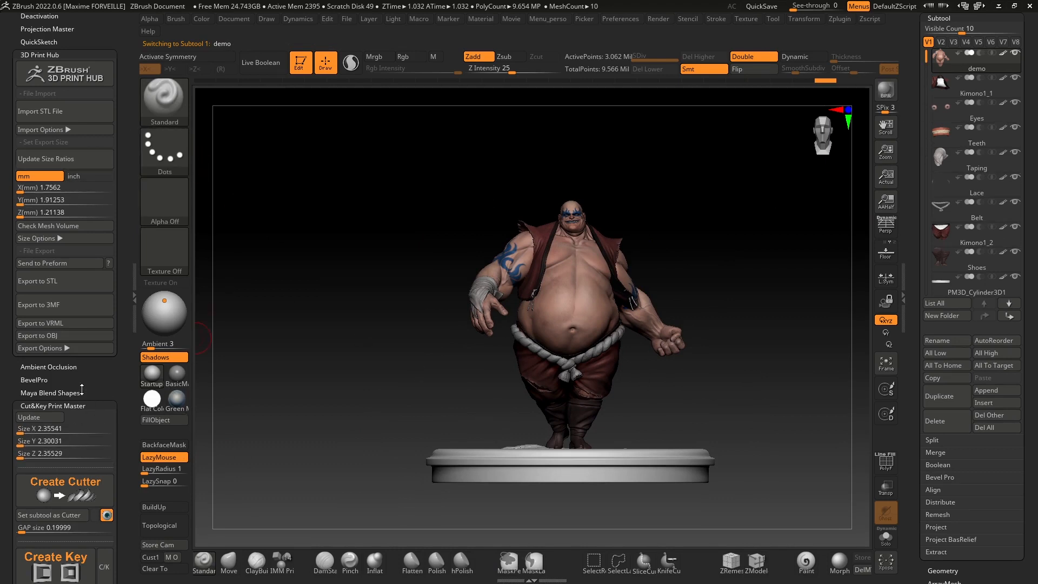
Step: Collapse the 3D Print Hub settings and set Size Y to 150 in Cut&Key Print Master
{"action": "left_click", "coordinate": [66, 55]}
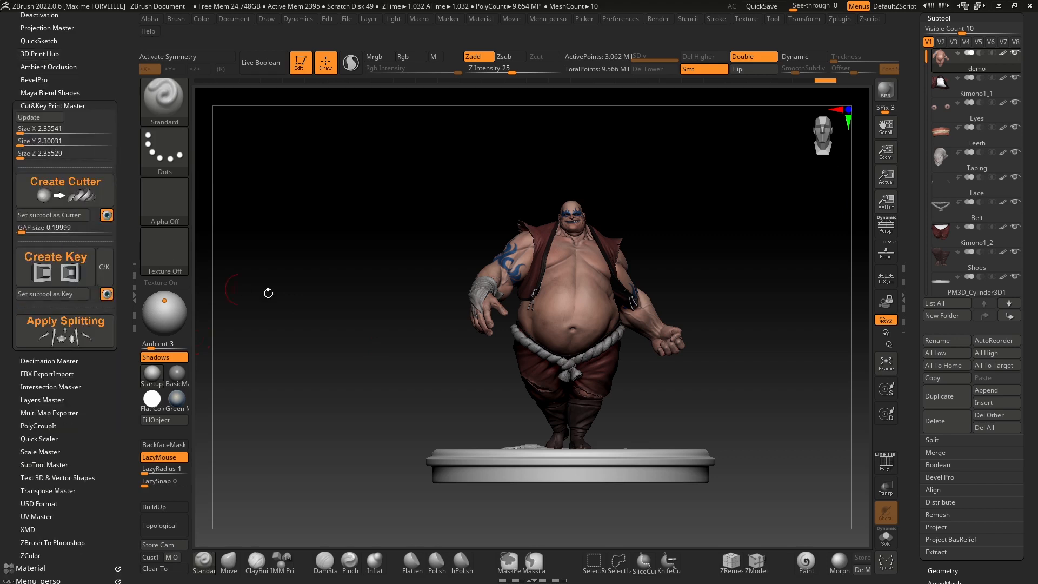
{"action": "left_click", "coordinate": [40, 152]}
{"action": "left_click", "coordinate": [59, 142]}
{"action": "left_click", "coordinate": [50, 141]}
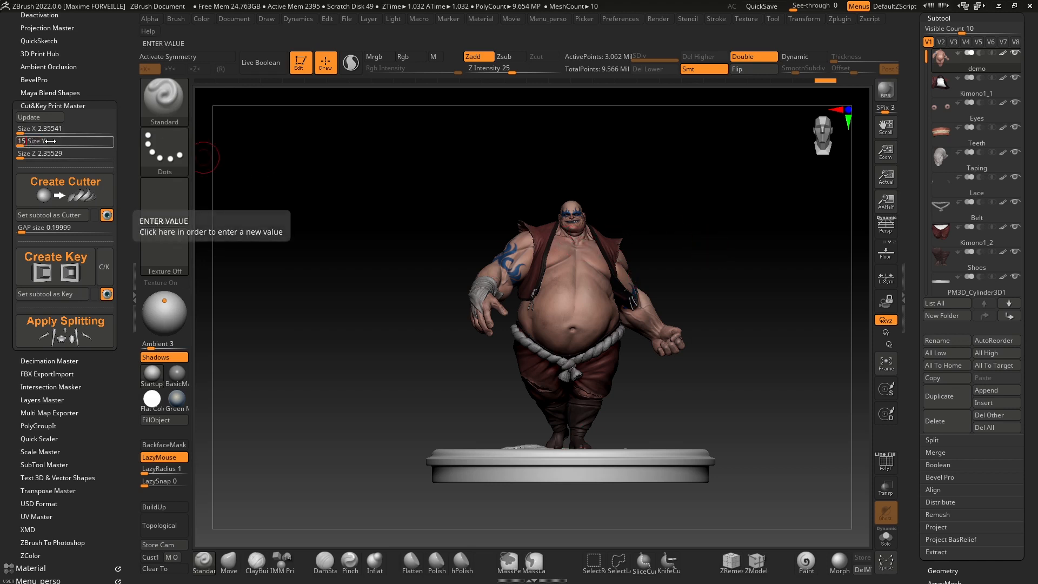
{"action": "type", "text": "0"}
{"action": "key", "text": "Return"}
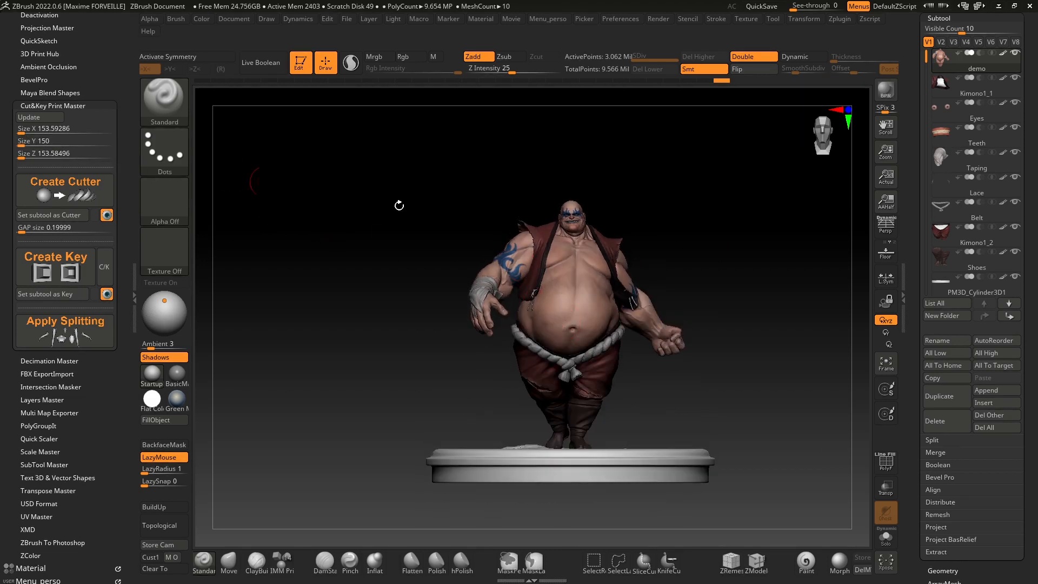
{"action": "scroll", "coordinate": [413, 283], "scroll_direction": "up", "scroll_amount": 3}
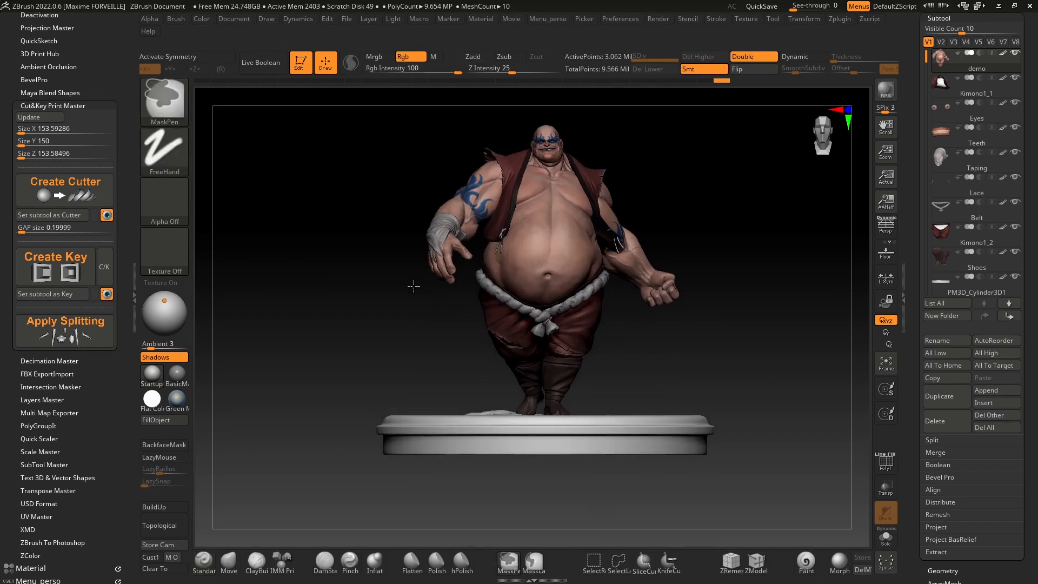
Step: Re-enter 150 as the Cut&Key Print Master Size Y and open the GAP size value
{"action": "left_click", "coordinate": [62, 128]}
{"action": "left_click", "coordinate": [62, 141]}
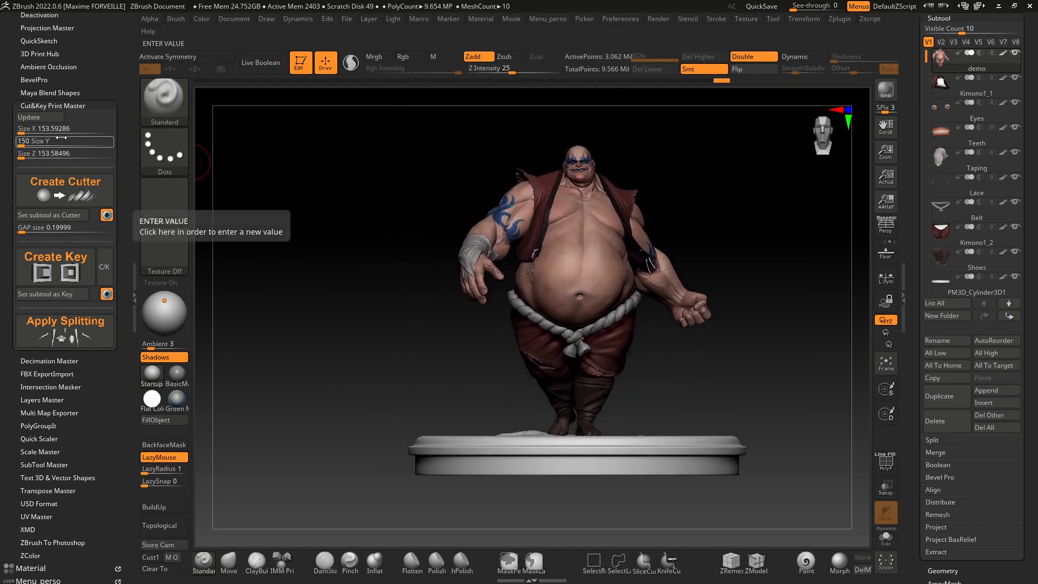
{"action": "type", "text": "150"}
{"action": "key", "text": "Return"}
{"action": "left_click", "coordinate": [55, 228]}
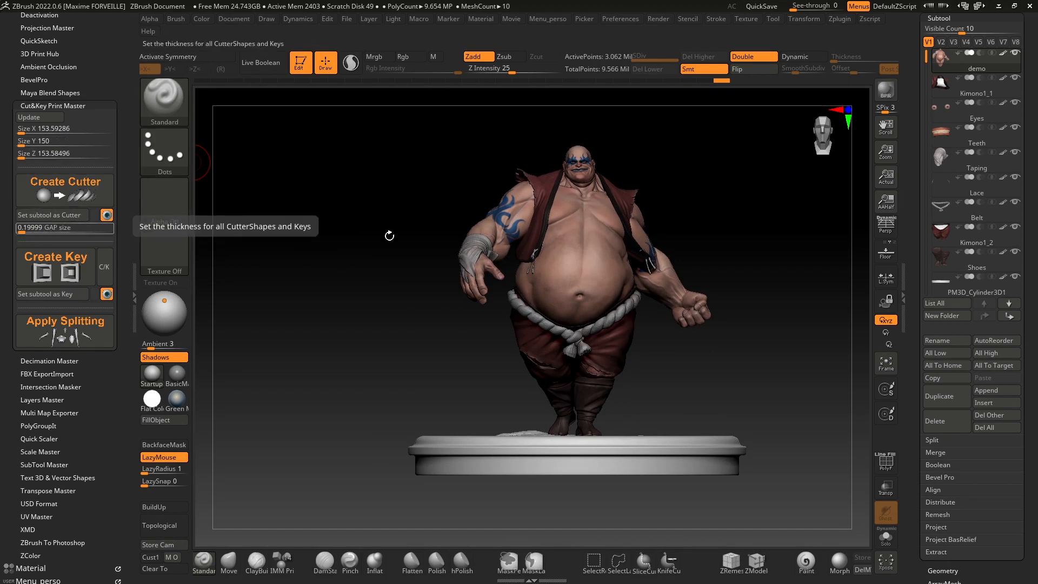
{"action": "key", "text": "Return"}
{"action": "left_click_drag", "start_coordinate": [672, 234], "coordinate": [889, 69]}
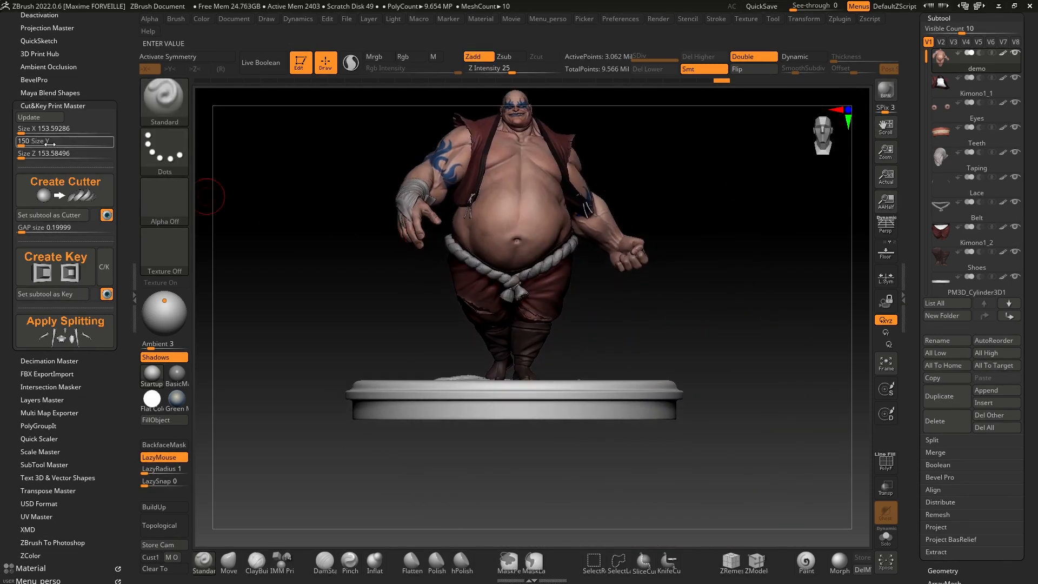
{"action": "left_click_drag", "start_coordinate": [406, 206], "coordinate": [513, 259]}
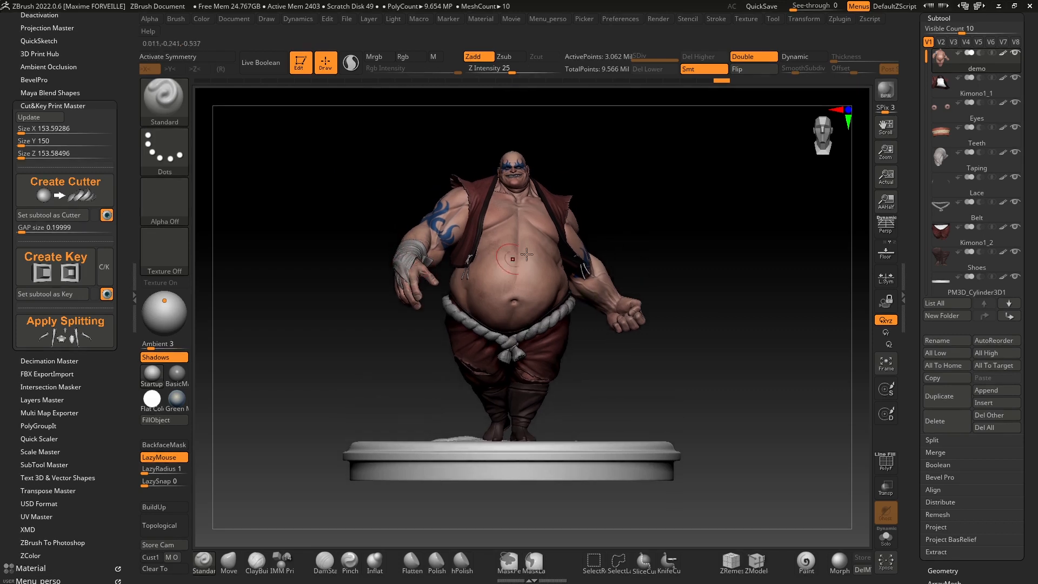
Step: Set Size Y to 300 in Cut&Key Print Master
{"action": "left_click", "coordinate": [41, 142]}
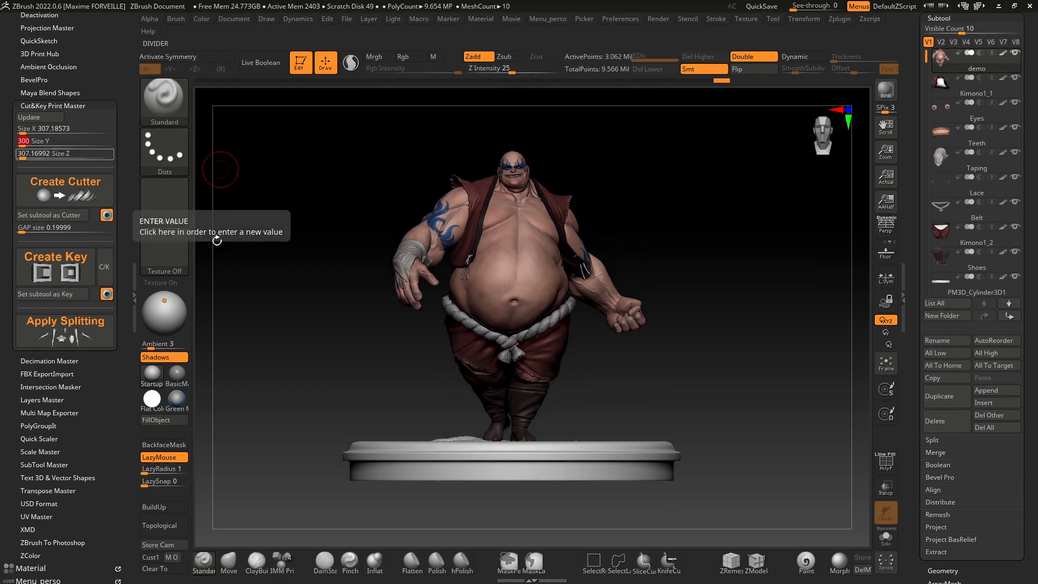
{"action": "type", "text": "300"}
{"action": "key", "text": "Return"}
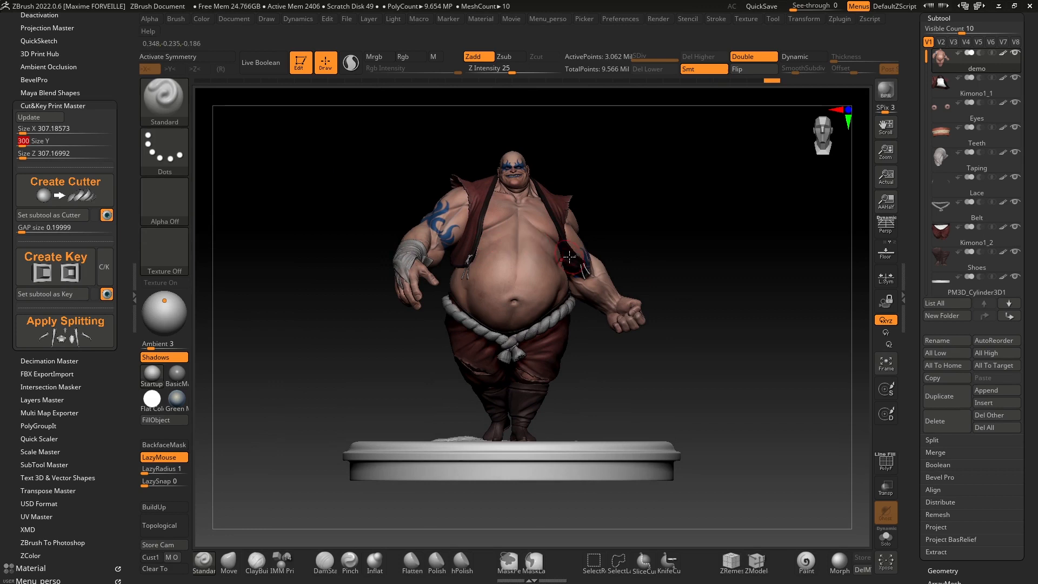
{"action": "left_click_drag", "start_coordinate": [573, 291], "coordinate": [420, 193]}
{"action": "left_click_drag", "start_coordinate": [431, 244], "coordinate": [634, 247]}
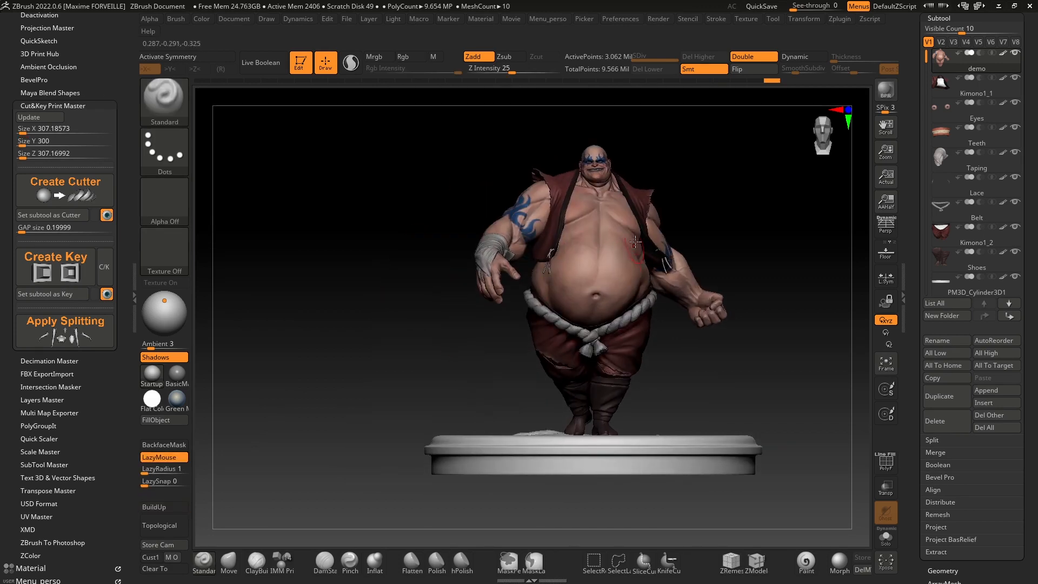
{"action": "mouse_move", "coordinate": [633, 280]}
{"action": "right_mouse_down"}
{"action": "mouse_move", "coordinate": [563, 303]}
{"action": "mouse_move", "coordinate": [622, 281]}
{"action": "right_mouse_up"}
{"action": "right_click_drag", "start_coordinate": [596, 305], "coordinate": [614, 220]}
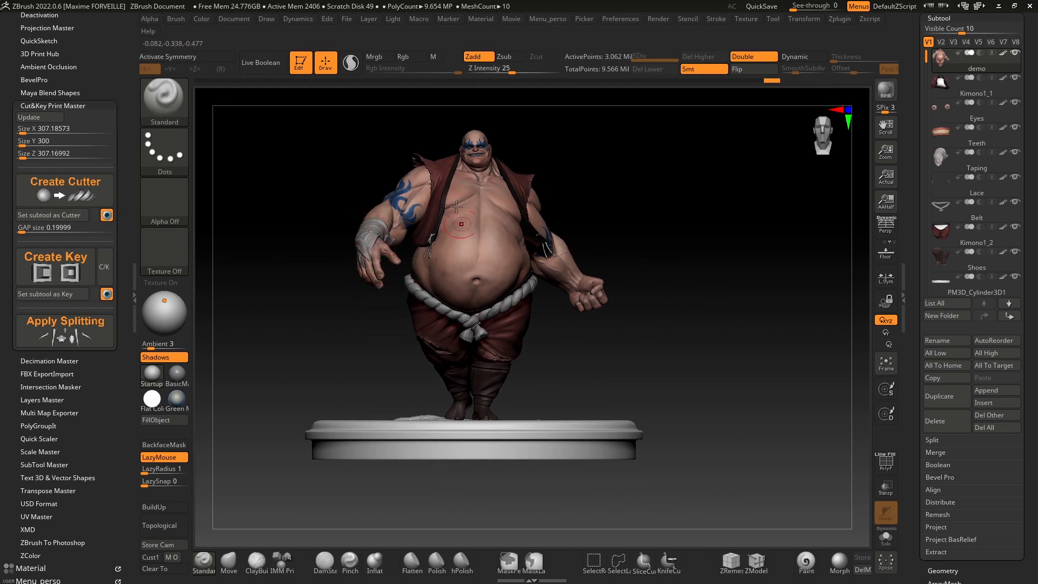
{"action": "right_click_drag", "start_coordinate": [377, 240], "coordinate": [449, 233]}
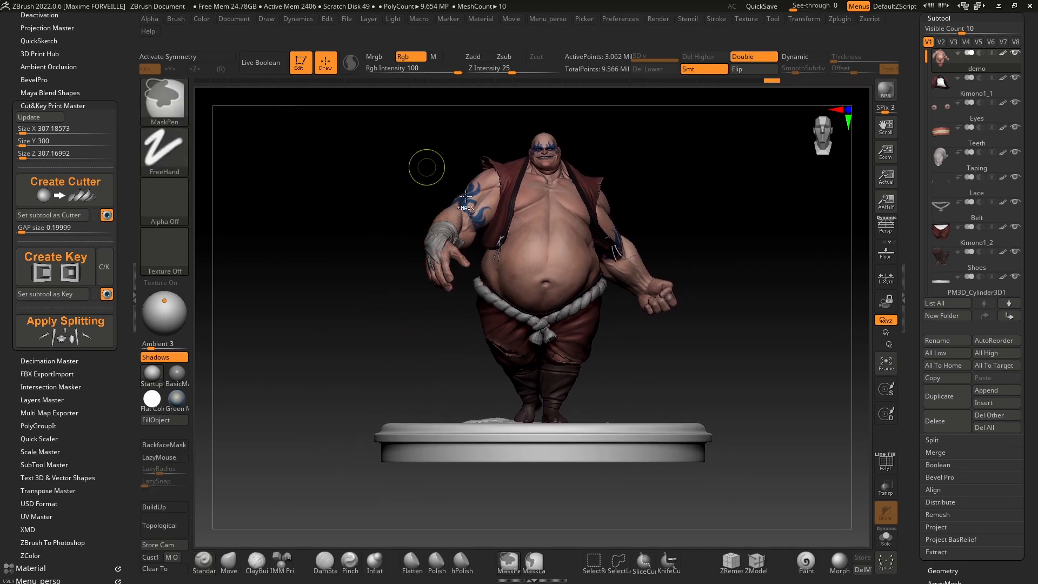
{"action": "key", "text": "ctrl+b"}
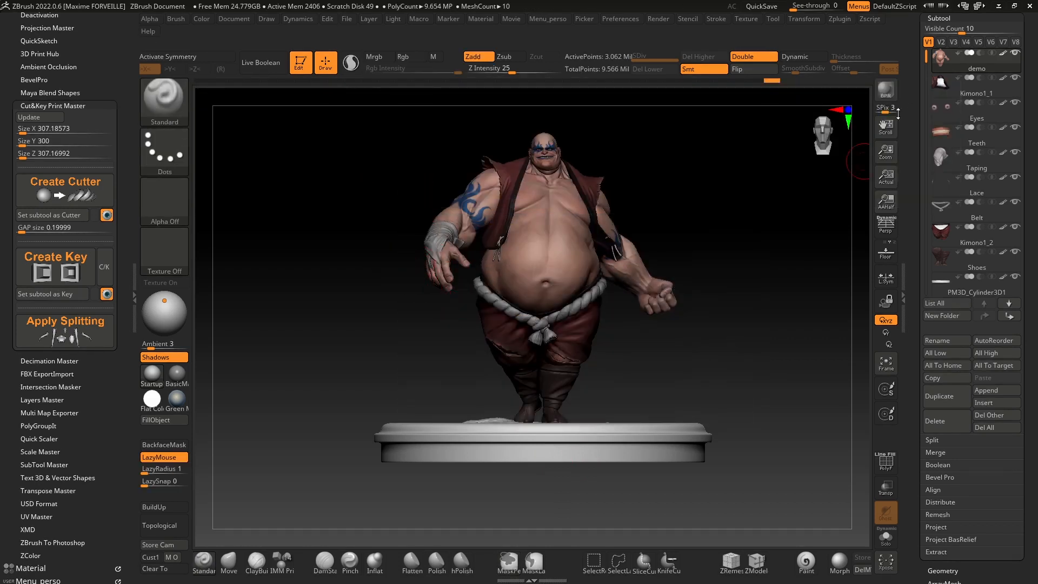
{"action": "left_click", "coordinate": [885, 537]}
{"action": "left_click", "coordinate": [886, 537]}
Step: Mask the demo subtool's upper body with a MaskCurve arched across the torso just above the belly
{"action": "mouse_move", "coordinate": [465, 325]}
{"action": "left_mouse_down"}
{"action": "mouse_move", "coordinate": [419, 303]}
{"action": "mouse_move", "coordinate": [433, 303]}
{"action": "mouse_move", "coordinate": [433, 293]}
{"action": "left_mouse_up"}
{"action": "left_click_drag", "start_coordinate": [327, 231], "coordinate": [363, 246]}
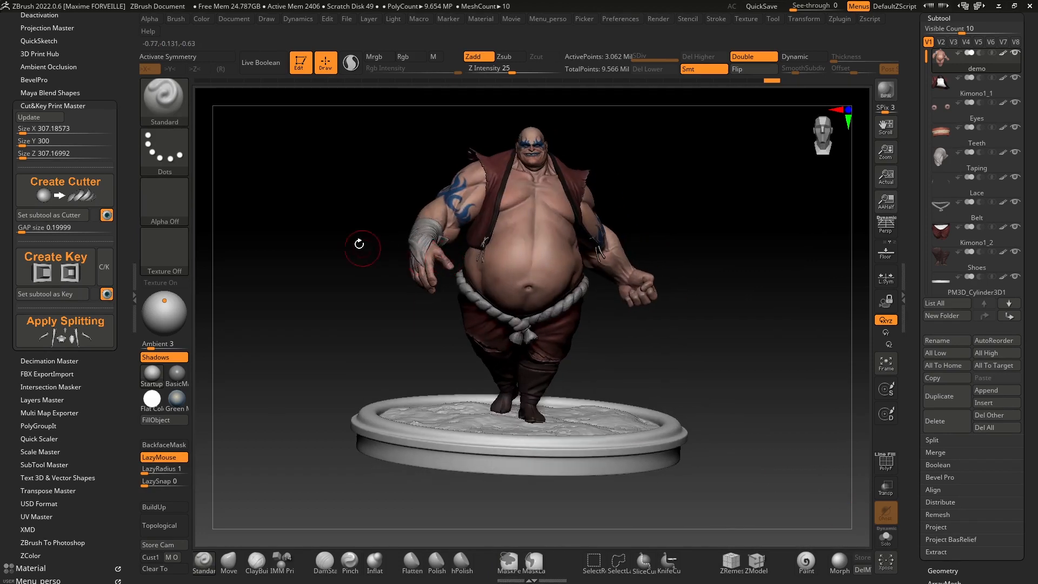
{"action": "mouse_move", "coordinate": [377, 353]}
{"action": "left_mouse_down", "text": "ctrl"}
{"action": "mouse_move", "coordinate": [430, 318]}
{"action": "mouse_move", "coordinate": [488, 253]}
{"action": "mouse_move", "coordinate": [540, 241]}
{"action": "mouse_move", "coordinate": [574, 244]}
{"action": "mouse_move", "coordinate": [668, 341]}
{"action": "left_mouse_up", "text": "ctrl"}
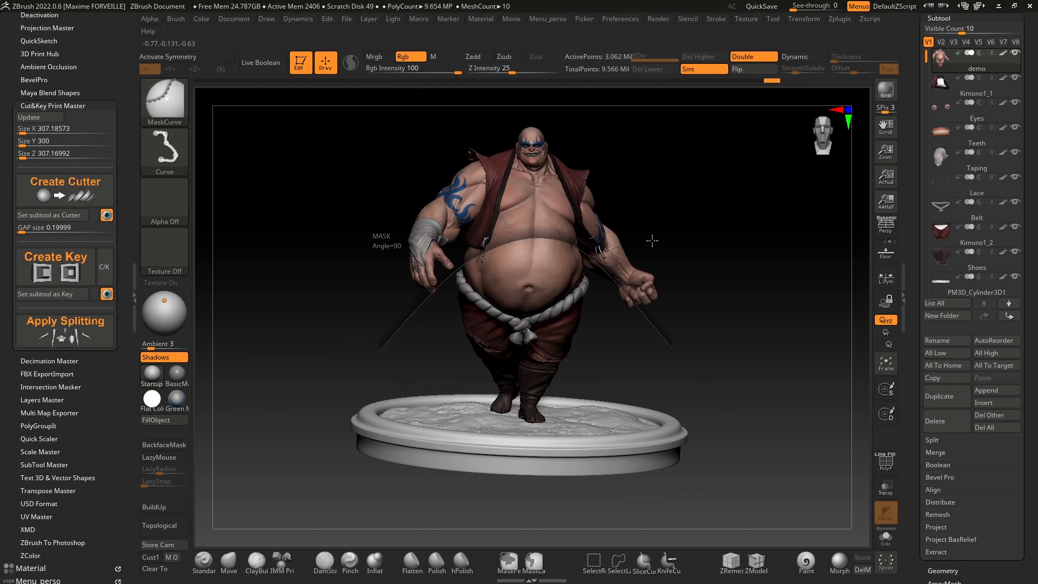
{"action": "left_click_drag", "start_coordinate": [651, 240], "coordinate": [587, 242]}
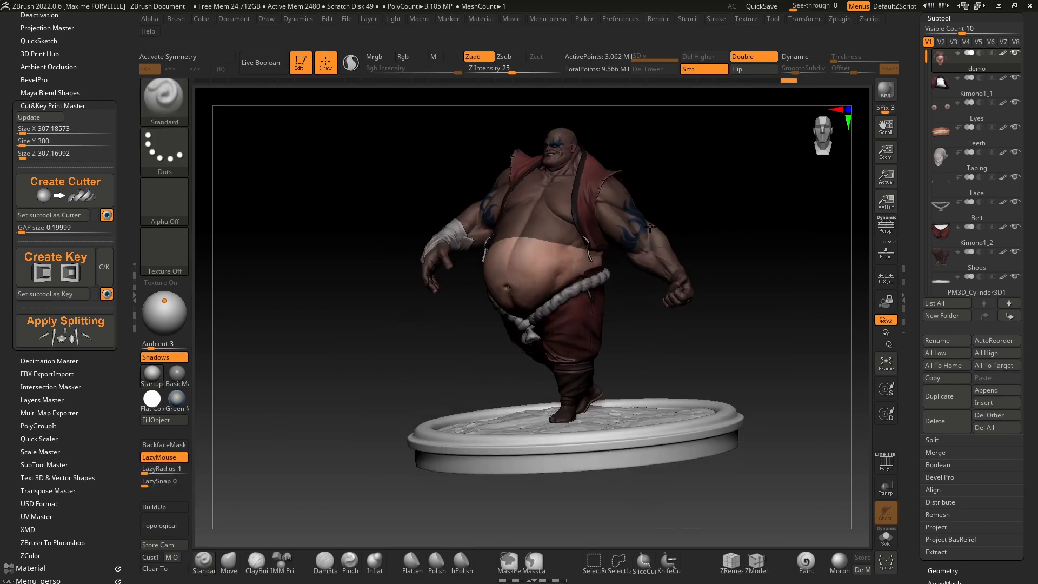
Step: Isolate the demo subtool and extend the mask over the clenched fist and its forearm with MaskLasso from below
{"action": "left_click", "coordinate": [886, 541]}
{"action": "right_click_drag", "start_coordinate": [487, 286], "coordinate": [573, 352]}
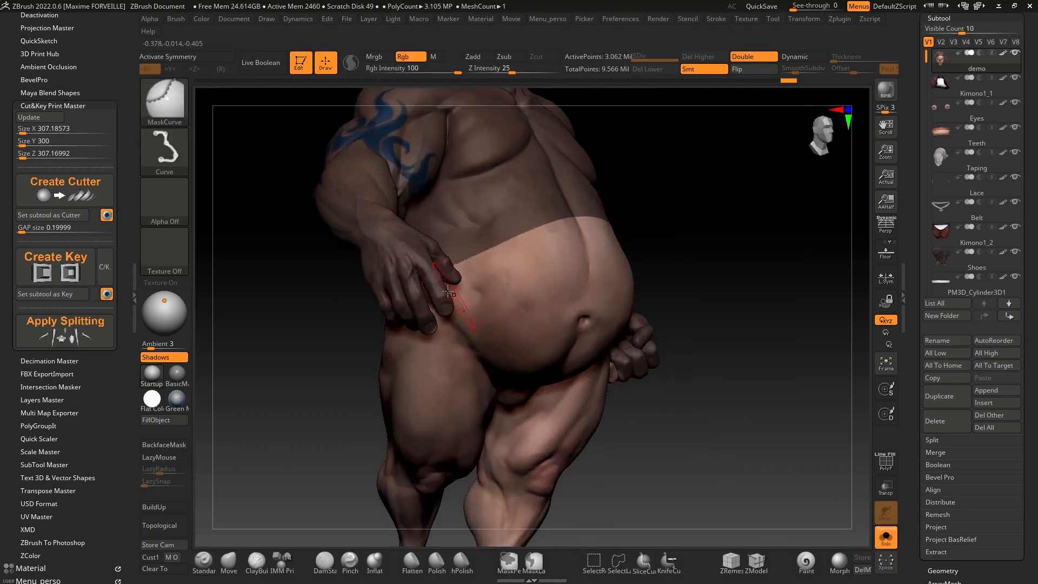
{"action": "right_click_drag", "start_coordinate": [622, 303], "coordinate": [537, 283]}
{"action": "right_click_drag", "start_coordinate": [779, 251], "coordinate": [482, 304], "text": "alt"}
{"action": "right_click_drag", "start_coordinate": [546, 287], "coordinate": [576, 189], "text": "alt"}
{"action": "right_click_drag", "start_coordinate": [576, 190], "coordinate": [503, 219], "text": "ctrl"}
{"action": "right_click_drag", "start_coordinate": [503, 219], "coordinate": [508, 187]}
{"action": "right_click_drag", "start_coordinate": [533, 278], "coordinate": [504, 268]}
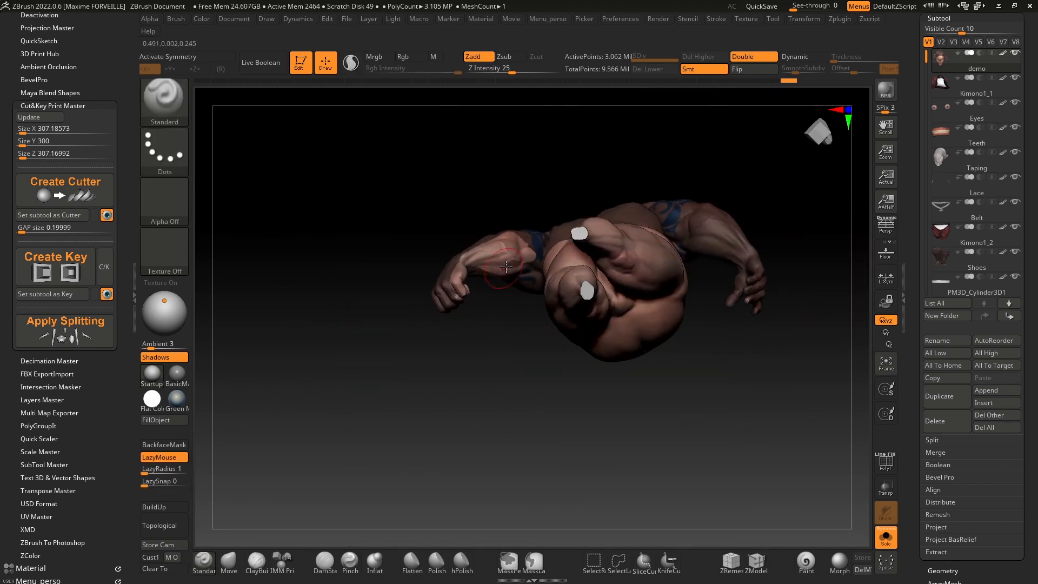
{"action": "left_click", "coordinate": [533, 563], "text": "ctrl"}
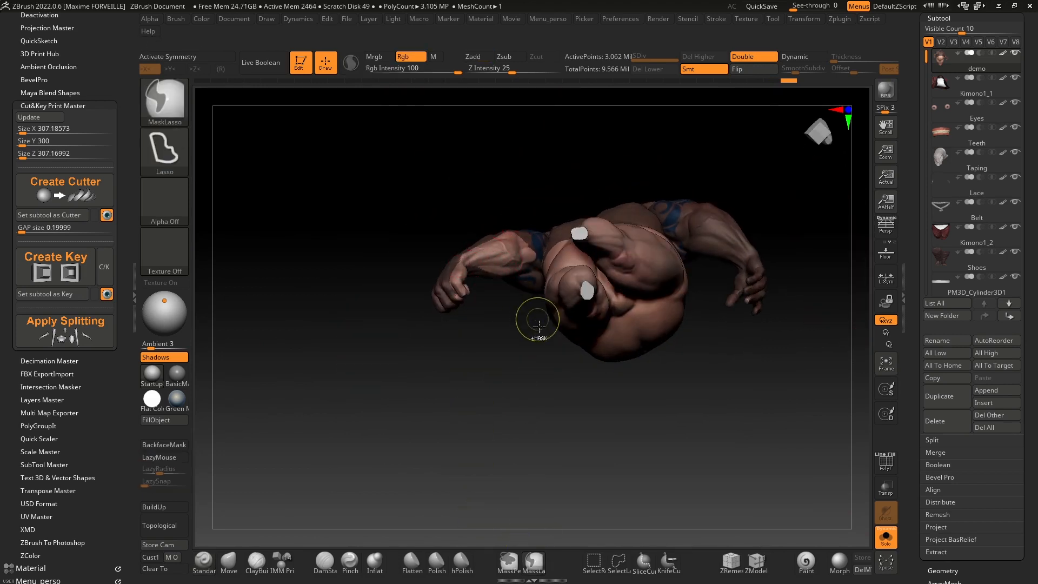
{"action": "mouse_move", "coordinate": [539, 264]}
{"action": "left_mouse_down", "text": "ctrl"}
{"action": "mouse_move", "coordinate": [469, 208]}
{"action": "mouse_move", "coordinate": [433, 349]}
{"action": "left_mouse_up", "text": "ctrl"}
{"action": "mouse_move", "coordinate": [413, 309]}
{"action": "right_mouse_down"}
{"action": "mouse_move", "coordinate": [465, 303]}
{"action": "mouse_move", "coordinate": [568, 253]}
{"action": "mouse_move", "coordinate": [712, 245]}
{"action": "mouse_move", "coordinate": [749, 301]}
{"action": "right_mouse_up"}
{"action": "right_click_drag", "start_coordinate": [749, 301], "coordinate": [753, 366], "text": "alt"}
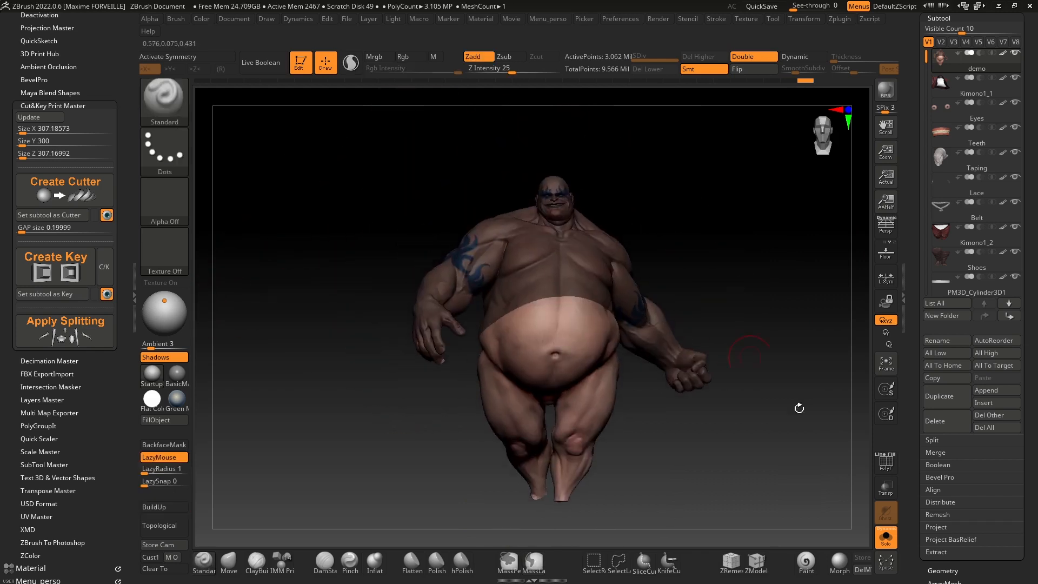
Step: Leave Solo mode and create a cutter from the masked demo subtool with Cut&Key Print Master
{"action": "left_click", "coordinate": [886, 538]}
{"action": "left_click", "coordinate": [70, 190]}
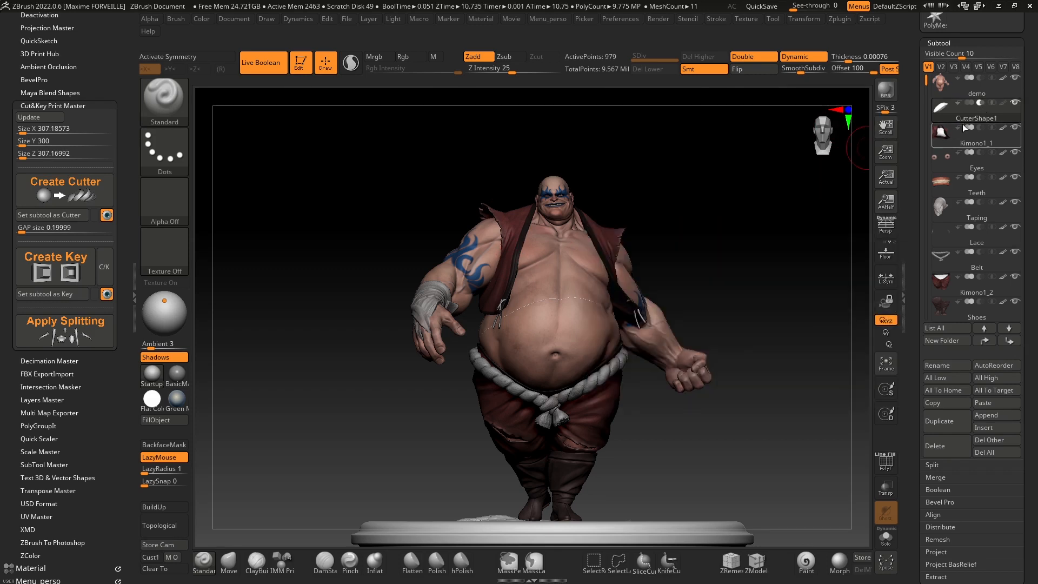
{"action": "left_click_drag", "start_coordinate": [427, 179], "coordinate": [450, 179]}
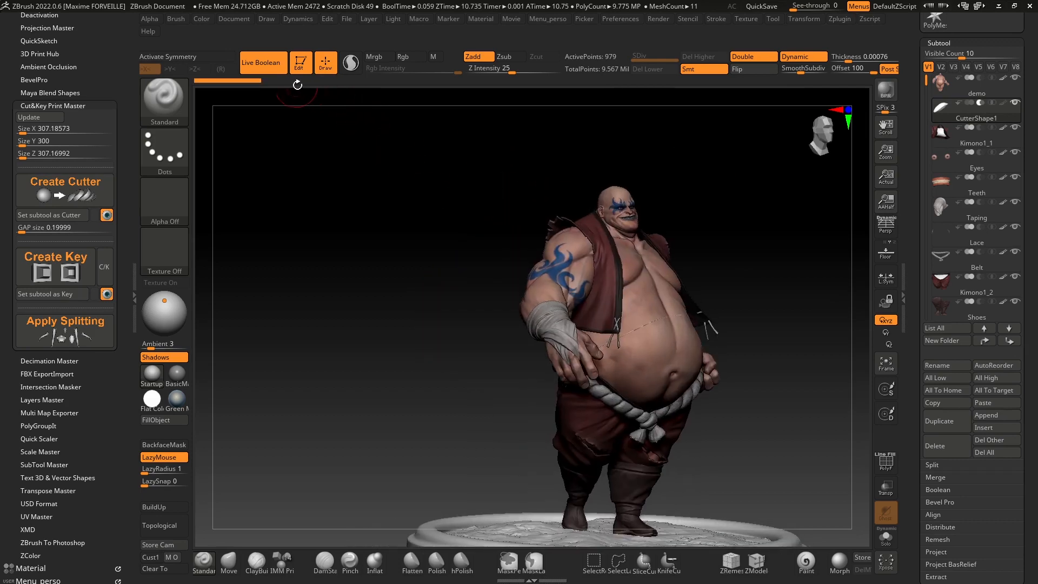
{"action": "mouse_move", "coordinate": [649, 322]}
{"action": "right_mouse_down", "text": "ctrl"}
{"action": "mouse_move", "coordinate": [658, 343]}
{"action": "mouse_move", "coordinate": [634, 334]}
{"action": "mouse_move", "coordinate": [681, 365]}
{"action": "mouse_move", "coordinate": [640, 343]}
{"action": "right_mouse_up", "text": "ctrl"}
{"action": "mouse_move", "coordinate": [521, 314]}
{"action": "right_mouse_down", "text": "ctrl"}
{"action": "mouse_move", "coordinate": [637, 329]}
{"action": "mouse_move", "coordinate": [728, 325]}
{"action": "right_mouse_up", "text": "ctrl"}
{"action": "mouse_move", "coordinate": [465, 333]}
{"action": "right_mouse_down", "text": "ctrl"}
{"action": "mouse_move", "coordinate": [565, 367]}
{"action": "mouse_move", "coordinate": [621, 343]}
{"action": "mouse_move", "coordinate": [671, 345]}
{"action": "mouse_move", "coordinate": [688, 358]}
{"action": "mouse_move", "coordinate": [692, 319]}
{"action": "mouse_move", "coordinate": [572, 310]}
{"action": "right_mouse_up", "text": "ctrl"}
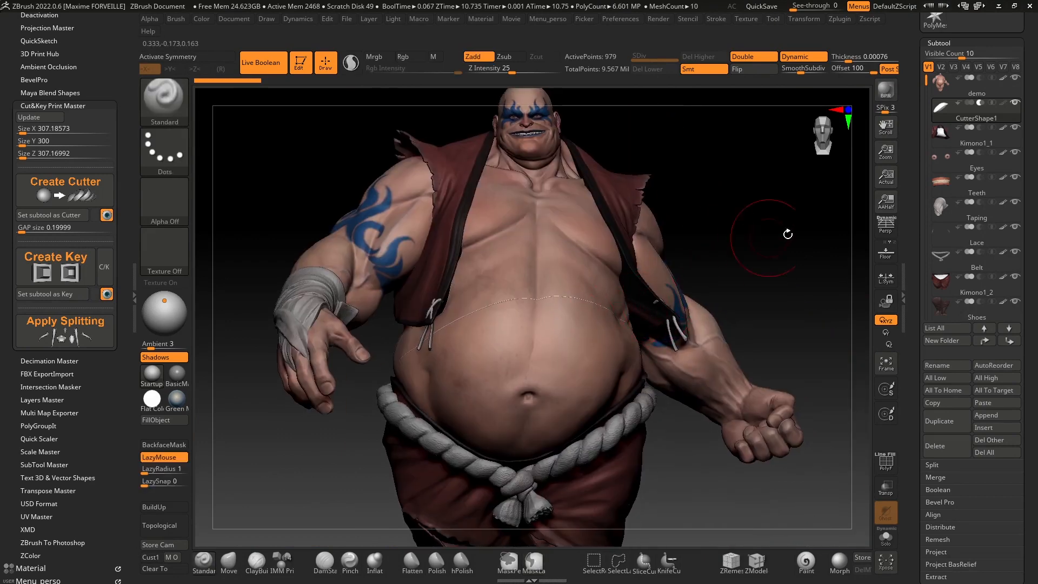
{"action": "right_click_drag", "start_coordinate": [725, 264], "coordinate": [833, 289], "text": "ctrl"}
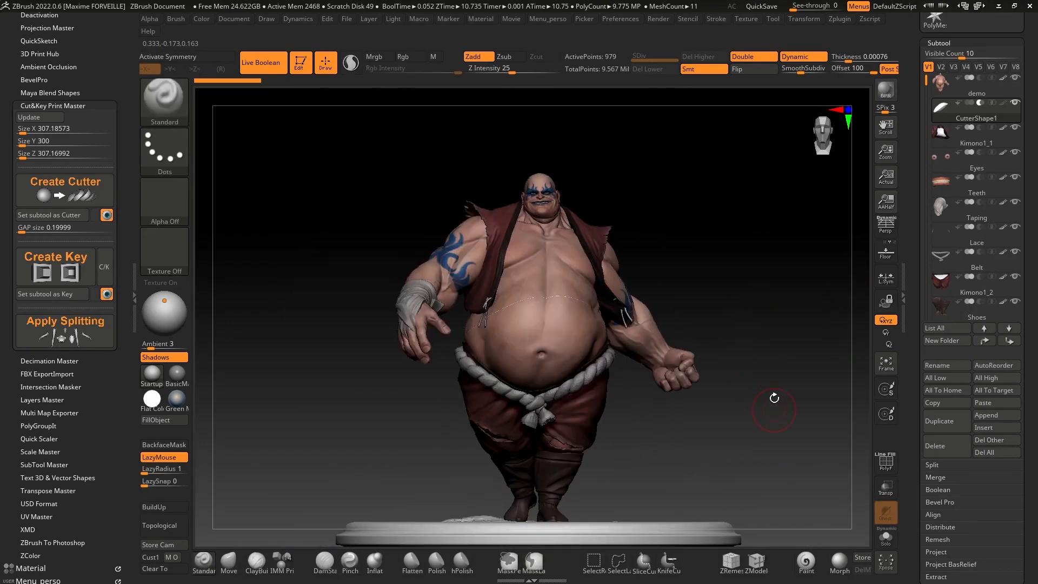
Step: Enable transparency in Ghost mode and colour the cutter bright green (red 118, green 255, blue 0)
{"action": "right_click_drag", "start_coordinate": [433, 306], "coordinate": [456, 335], "text": "ctrl"}
{"action": "left_click", "coordinate": [885, 488]}
{"action": "mouse_move", "coordinate": [638, 339]}
{"action": "right_mouse_down", "text": "ctrl"}
{"action": "mouse_move", "coordinate": [683, 375]}
{"action": "mouse_move", "coordinate": [651, 368]}
{"action": "right_mouse_up", "text": "ctrl"}
{"action": "right_click_drag", "start_coordinate": [719, 348], "coordinate": [623, 322], "text": "alt"}
{"action": "left_click", "coordinate": [886, 518]}
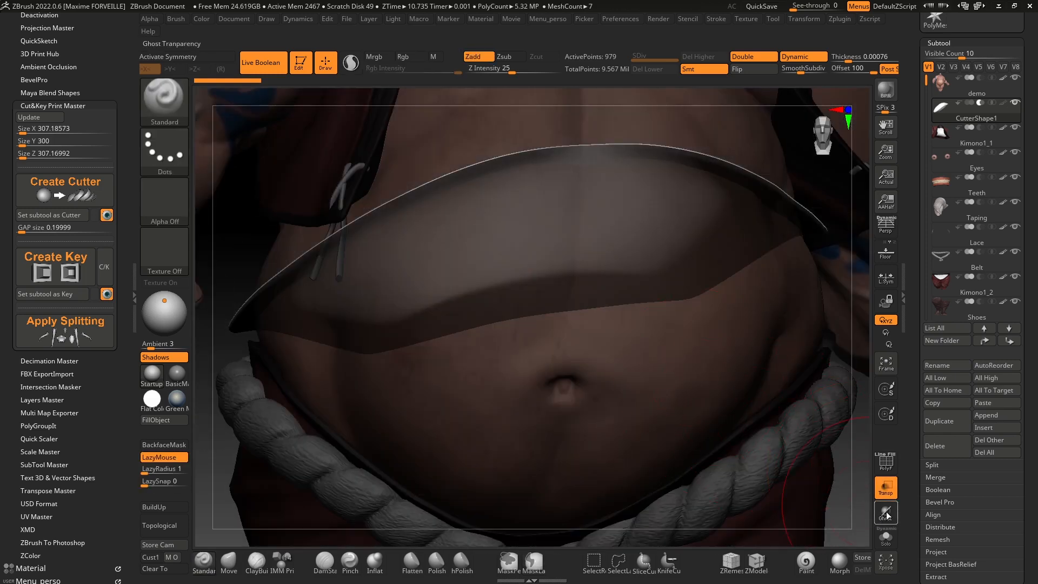
{"action": "left_click", "coordinate": [887, 514]}
{"action": "key", "text": "space"}
{"action": "left_click", "coordinate": [642, 372]}
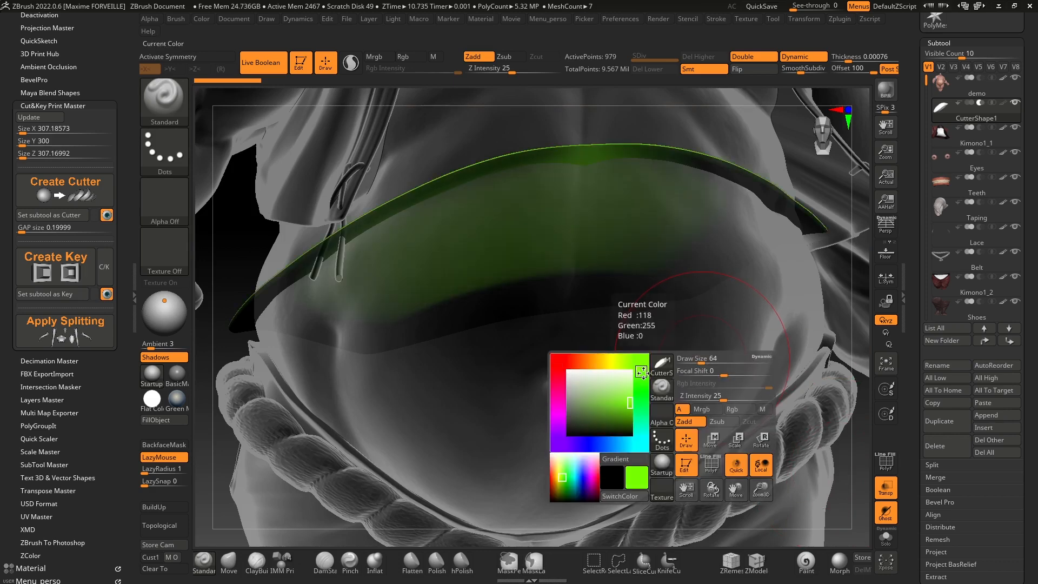
Step: Aim the light at the front of the model and disable shadows to inspect the green cutter
{"action": "left_click", "coordinate": [169, 317]}
{"action": "left_click", "coordinate": [160, 357]}
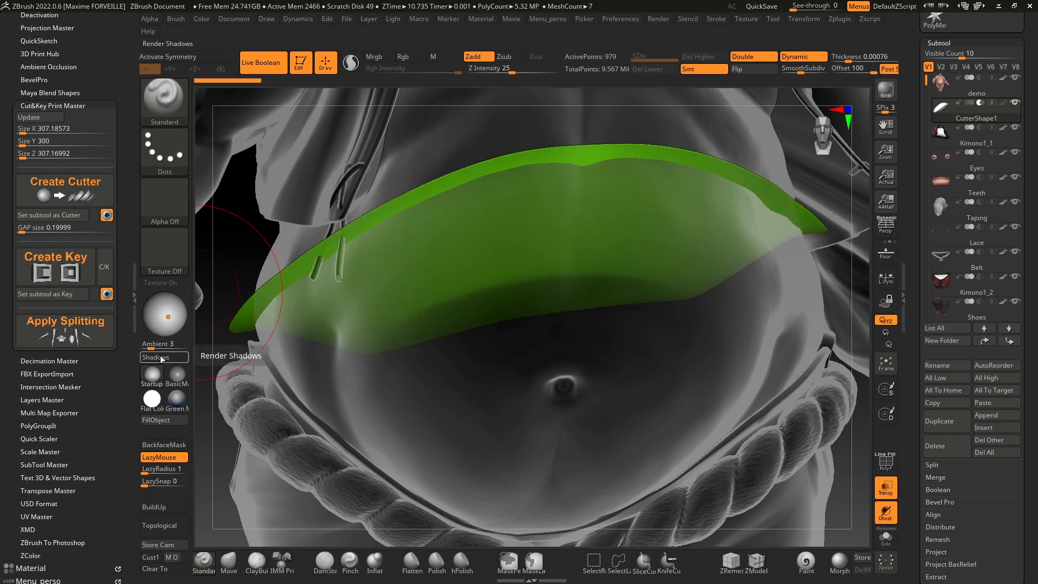
{"action": "right_click_drag", "start_coordinate": [568, 290], "coordinate": [451, 299], "text": "ctrl"}
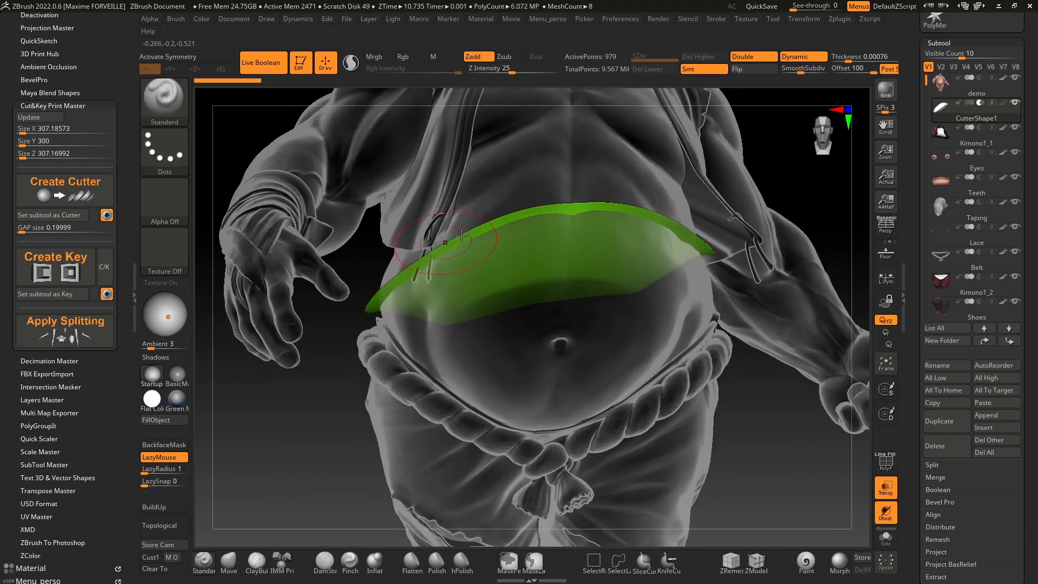
{"action": "right_click_drag", "start_coordinate": [397, 287], "coordinate": [523, 257]}
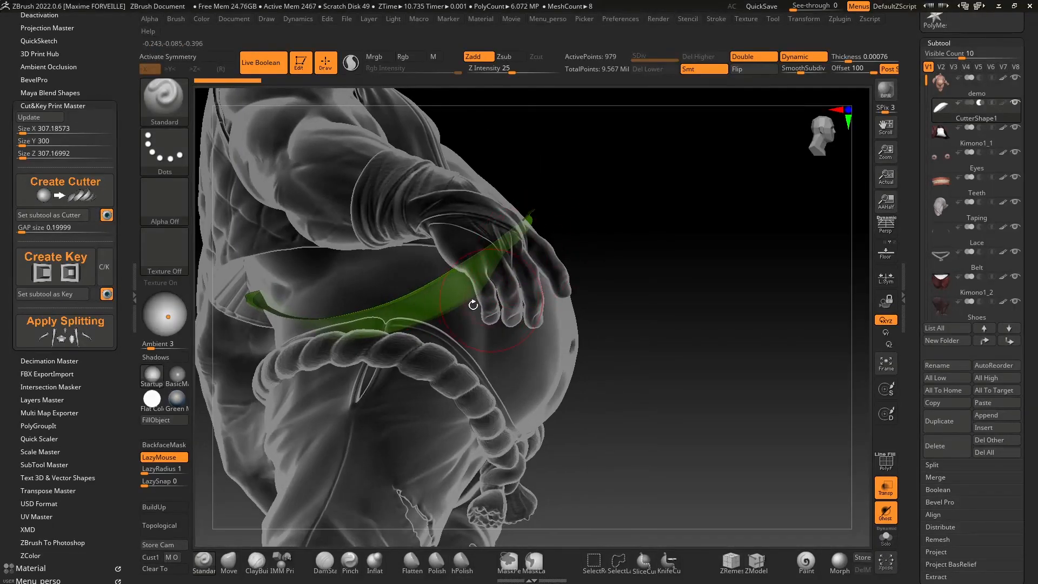
{"action": "right_click_drag", "start_coordinate": [413, 320], "coordinate": [600, 313]}
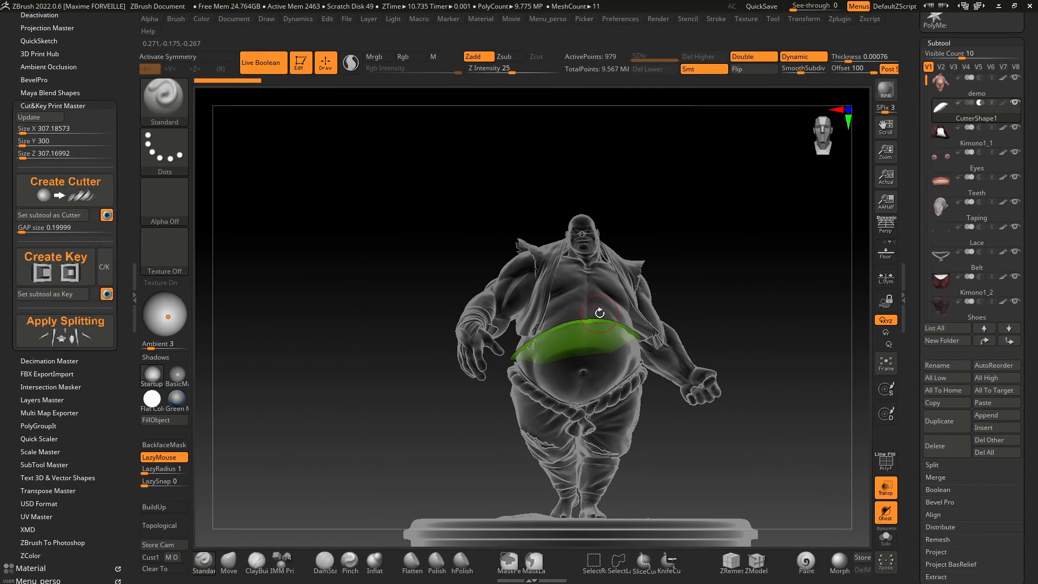
Step: Turn off transparency and reduce the brush draw size to view the cutter line across the belly up close
{"action": "left_click", "coordinate": [884, 488]}
{"action": "right_click_drag", "start_coordinate": [689, 188], "coordinate": [712, 248], "text": "alt"}
{"action": "mouse_move", "coordinate": [670, 276]}
{"action": "right_mouse_down", "text": "ctrl"}
{"action": "mouse_move", "coordinate": [623, 379]}
{"action": "mouse_move", "coordinate": [663, 311]}
{"action": "mouse_move", "coordinate": [585, 359]}
{"action": "mouse_move", "coordinate": [587, 381]}
{"action": "mouse_move", "coordinate": [585, 354]}
{"action": "mouse_move", "coordinate": [563, 329]}
{"action": "mouse_move", "coordinate": [564, 395]}
{"action": "right_mouse_up", "text": "ctrl"}
{"action": "right_click_drag", "start_coordinate": [567, 292], "coordinate": [570, 327], "text": "ctrl"}
{"action": "key", "text": "s"}
{"action": "left_click_drag", "start_coordinate": [565, 327], "coordinate": [541, 327]}
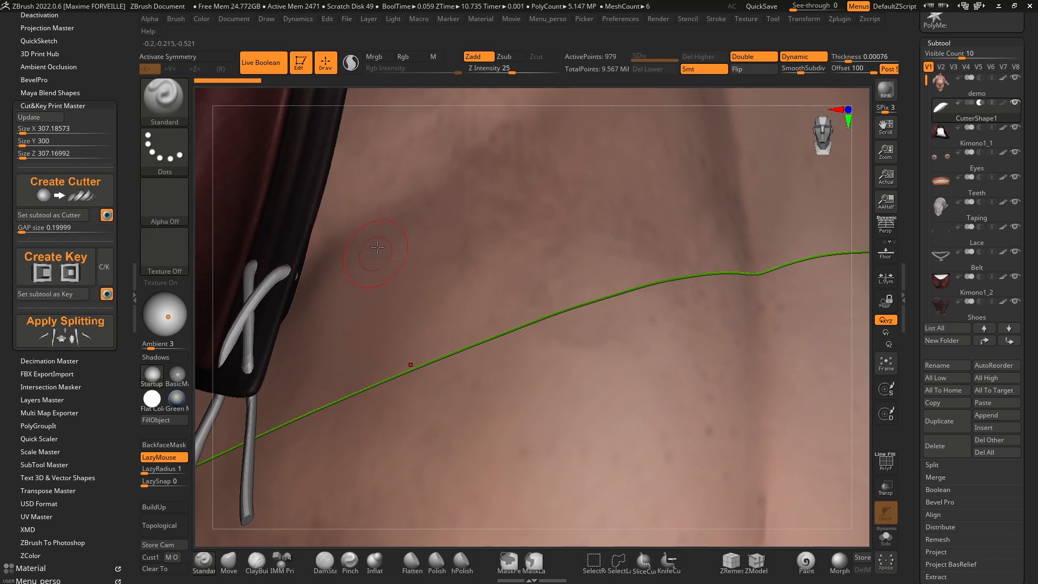
{"action": "right_click_drag", "start_coordinate": [381, 212], "coordinate": [438, 202], "text": "alt"}
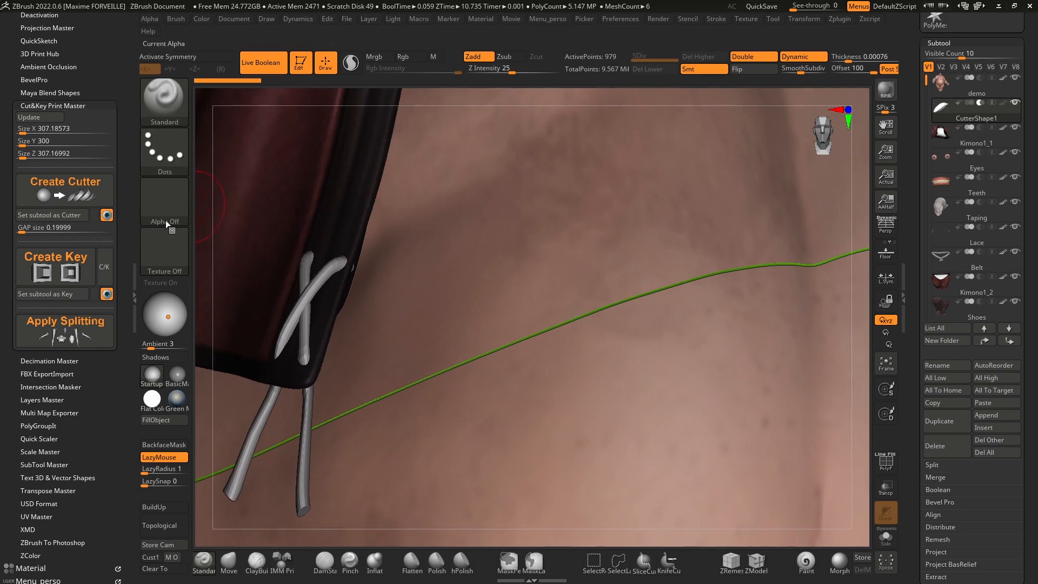
Step: Set the cutter's GAP size to 1 and activate the Move gizmo on CutterShape1
{"action": "left_click", "coordinate": [21, 229]}
{"action": "type", "text": "1"}
{"action": "key", "text": "Return"}
{"action": "right_click_drag", "start_coordinate": [616, 262], "coordinate": [631, 302], "text": "ctrl"}
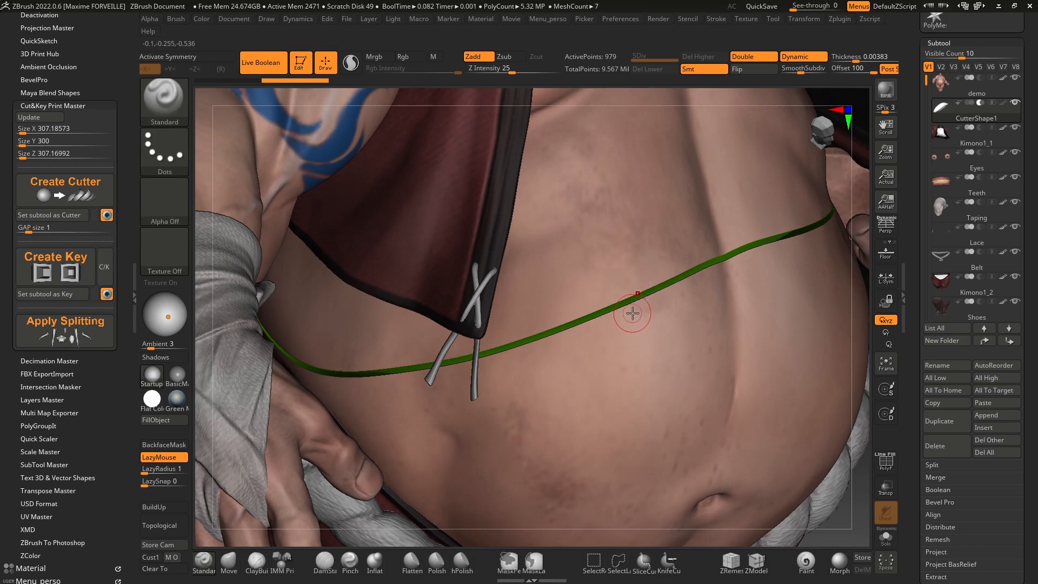
{"action": "key", "text": "w"}
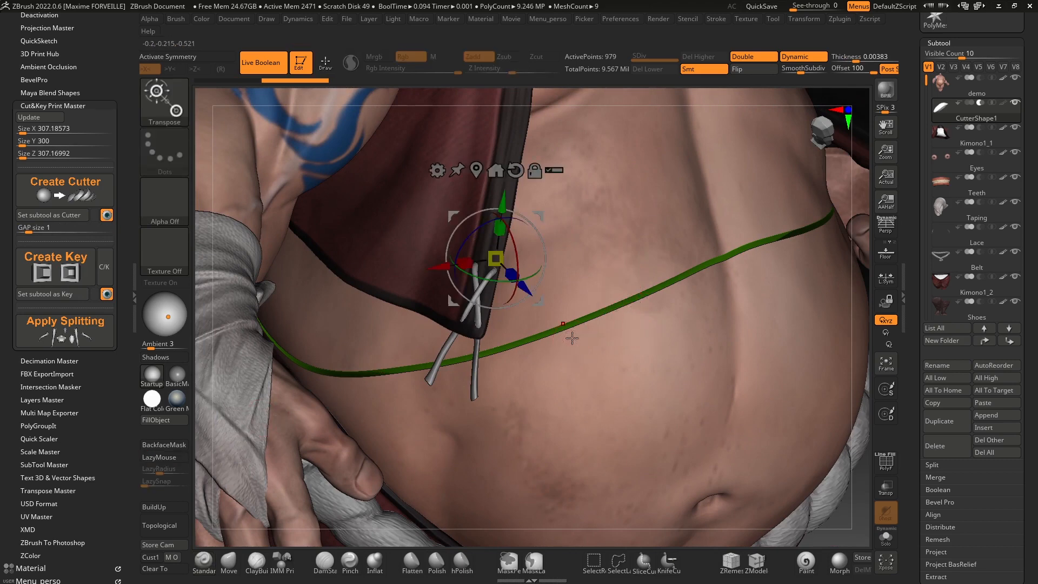
Step: Measure the thickness of the green cutter line across the belly with the transpose line, from more than one view angle
{"action": "key", "text": "y"}
{"action": "right_click_drag", "start_coordinate": [628, 328], "coordinate": [656, 370], "text": "ctrl"}
{"action": "right_click_drag", "start_coordinate": [591, 320], "coordinate": [588, 361], "text": "ctrl"}
{"action": "mouse_move", "coordinate": [579, 365]}
{"action": "left_mouse_down"}
{"action": "mouse_move", "coordinate": [612, 362]}
{"action": "mouse_move", "coordinate": [550, 320]}
{"action": "left_mouse_up"}
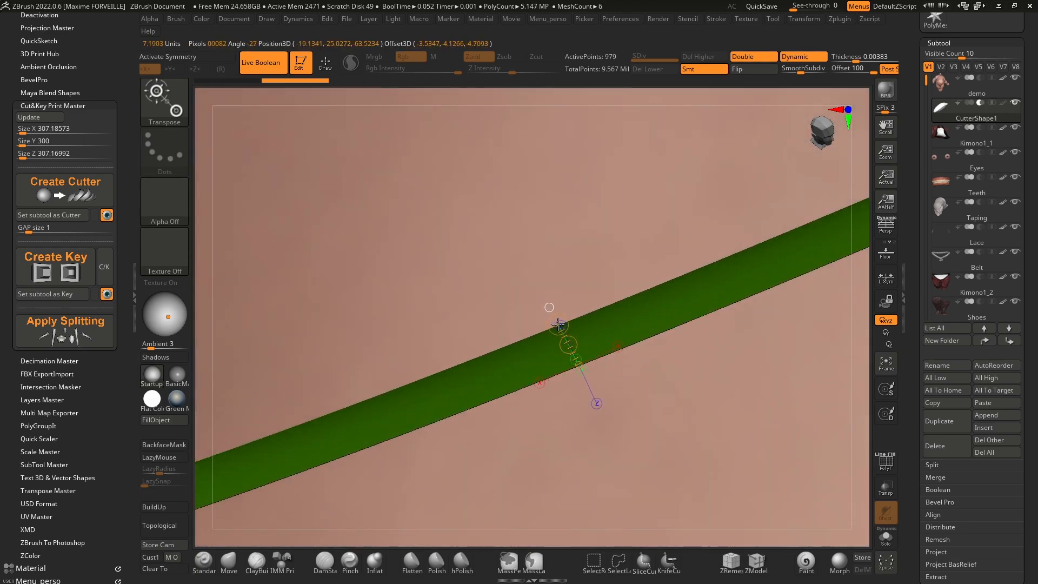
{"action": "left_click_drag", "start_coordinate": [560, 324], "coordinate": [559, 324]}
{"action": "right_click_drag", "start_coordinate": [546, 362], "coordinate": [560, 313]}
{"action": "left_click", "coordinate": [560, 313]}
{"action": "left_click_drag", "start_coordinate": [556, 264], "coordinate": [554, 267]}
{"action": "mouse_move", "coordinate": [554, 268]}
{"action": "right_mouse_down"}
{"action": "mouse_move", "coordinate": [584, 301]}
{"action": "mouse_move", "coordinate": [566, 269]}
{"action": "right_mouse_up"}
{"action": "left_click_drag", "start_coordinate": [566, 249], "coordinate": [535, 270]}
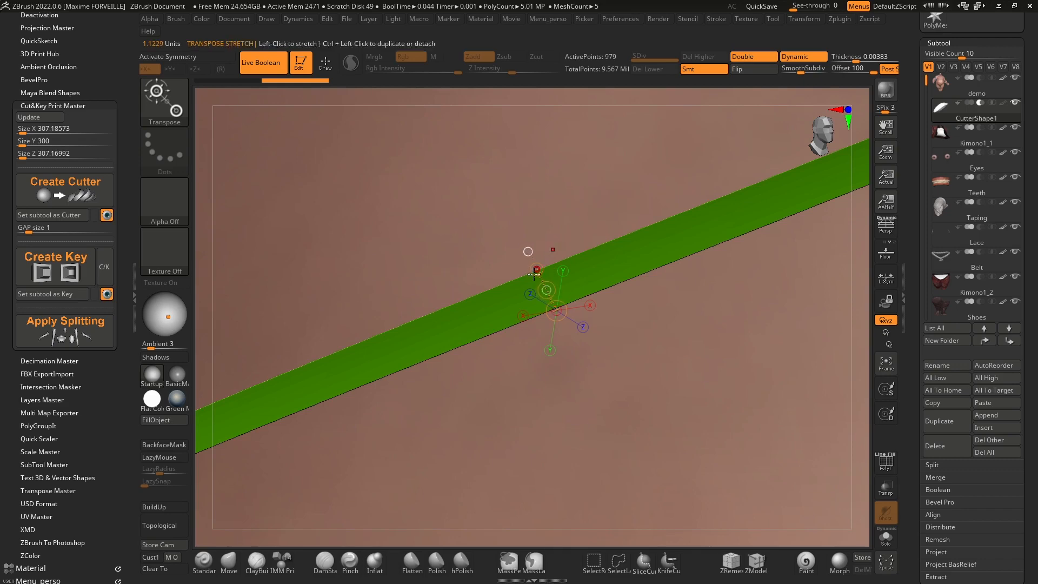
{"action": "right_click_drag", "start_coordinate": [514, 299], "coordinate": [497, 254]}
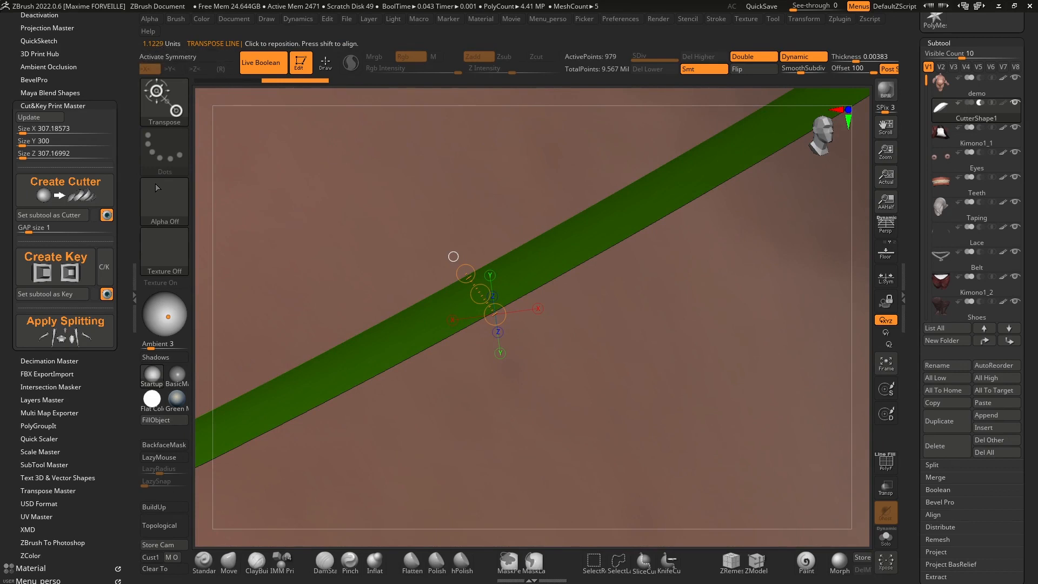
Step: Try a cutter GAP size of 3 and measure the thickness of the line across the belly
{"action": "left_click_drag", "start_coordinate": [33, 232], "coordinate": [30, 232]}
{"action": "type", "text": "3"}
{"action": "key", "text": "Return"}
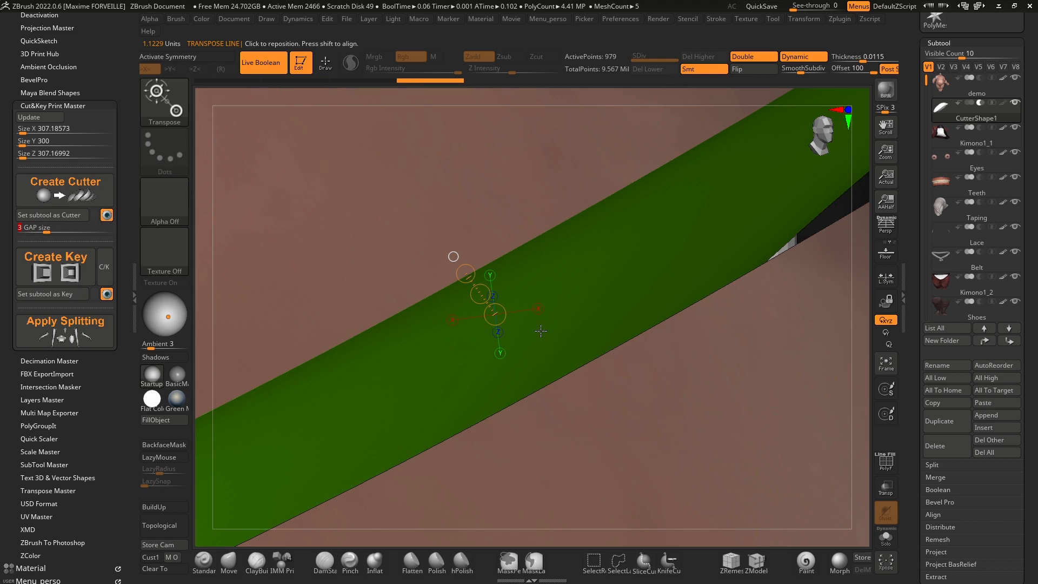
{"action": "left_click_drag", "start_coordinate": [465, 274], "coordinate": [549, 394]}
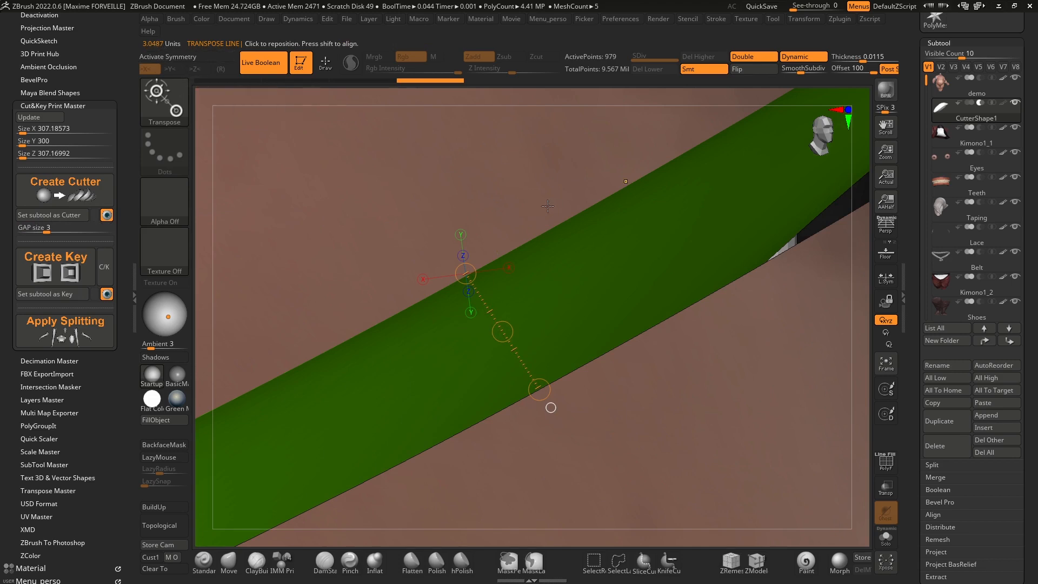
{"action": "scroll", "coordinate": [578, 206], "scroll_direction": "down", "scroll_amount": 5}
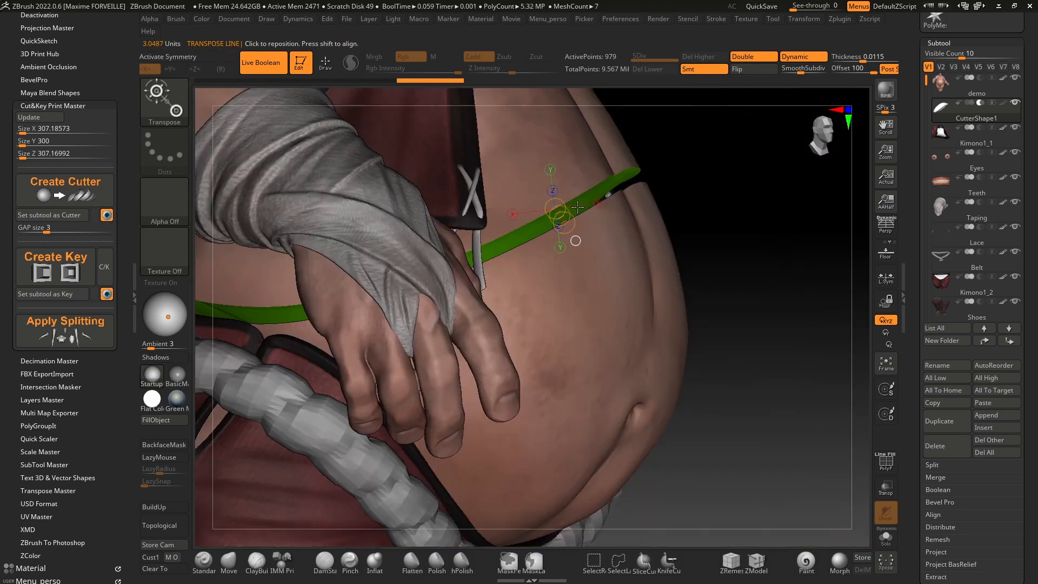
{"action": "right_click_drag", "start_coordinate": [578, 206], "coordinate": [616, 210]}
{"action": "key", "text": "q"}
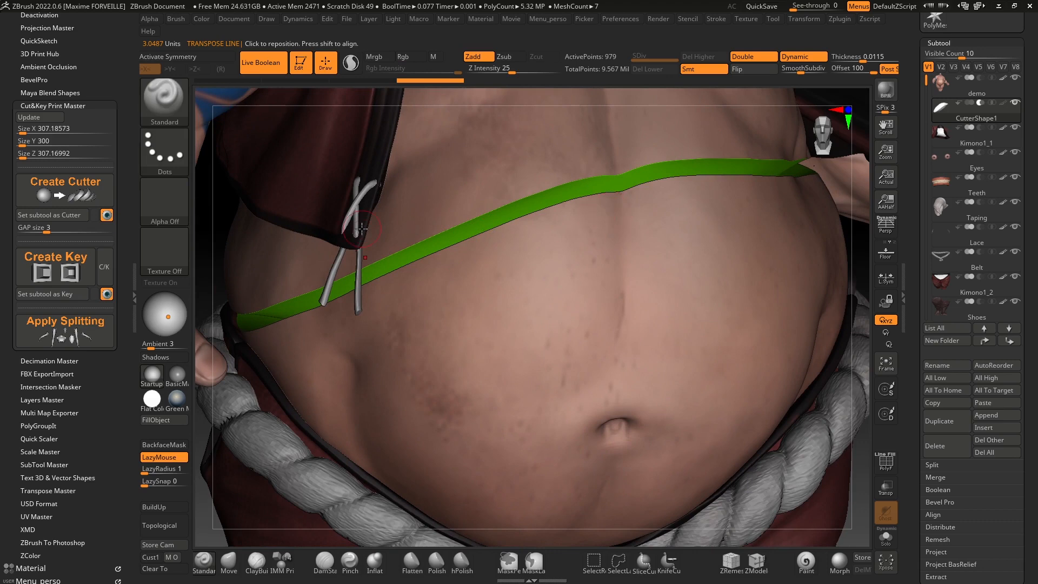
Step: Set the cutter's GAP size to 0.2 and inspect the line across the belly up close
{"action": "left_click", "coordinate": [48, 233]}
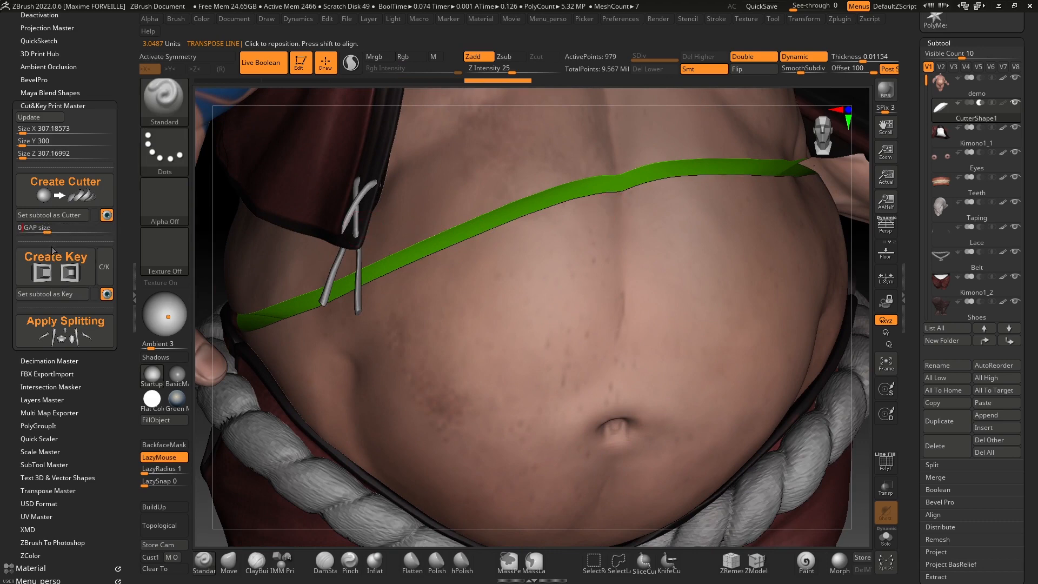
{"action": "type", "text": "0.2"}
{"action": "key", "text": "Return"}
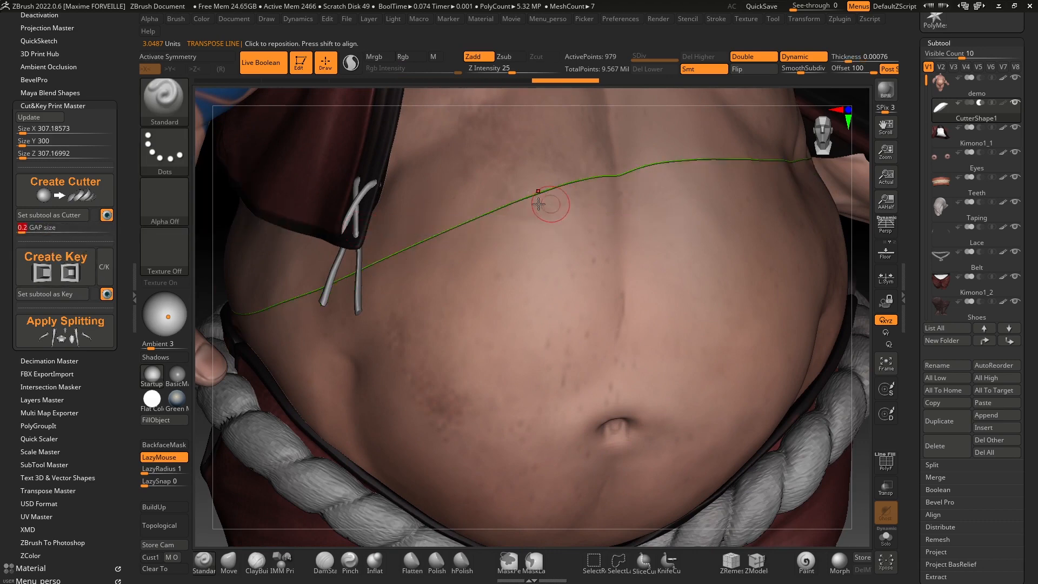
{"action": "scroll", "coordinate": [557, 187], "scroll_direction": "up", "scroll_amount": 5}
{"action": "right_click_drag", "start_coordinate": [509, 212], "coordinate": [412, 184]}
{"action": "mouse_move", "coordinate": [563, 176]}
{"action": "right_mouse_down", "text": "alt"}
{"action": "mouse_move", "coordinate": [606, 236]}
{"action": "mouse_move", "coordinate": [682, 147]}
{"action": "right_mouse_up", "text": "alt"}
{"action": "scroll", "coordinate": [619, 226], "scroll_direction": "up", "scroll_amount": 5}
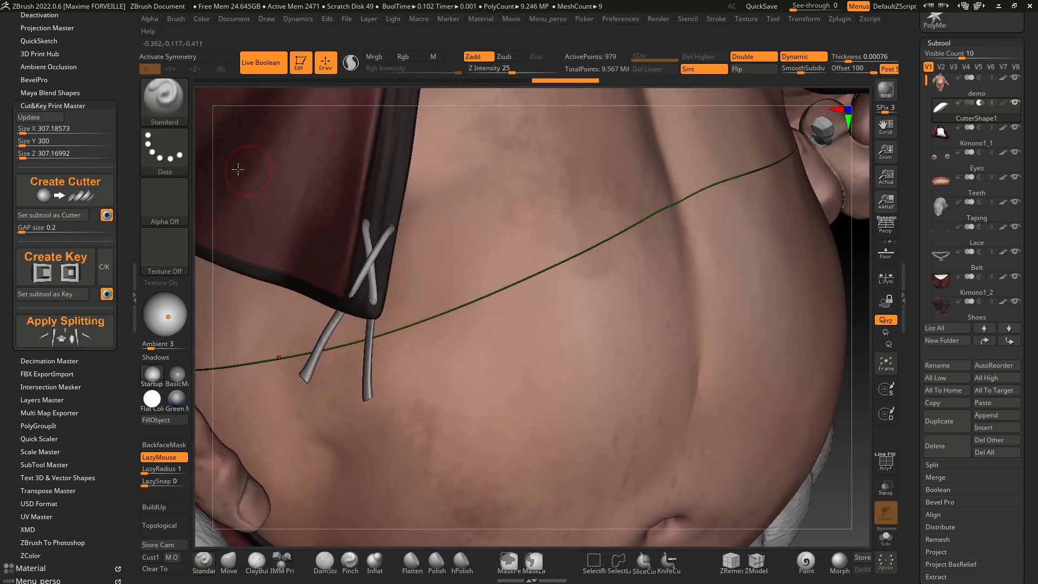
Step: Try a Size Y of 5 for the model, replace it with 50, and view the cutter line up close
{"action": "left_click", "coordinate": [52, 140]}
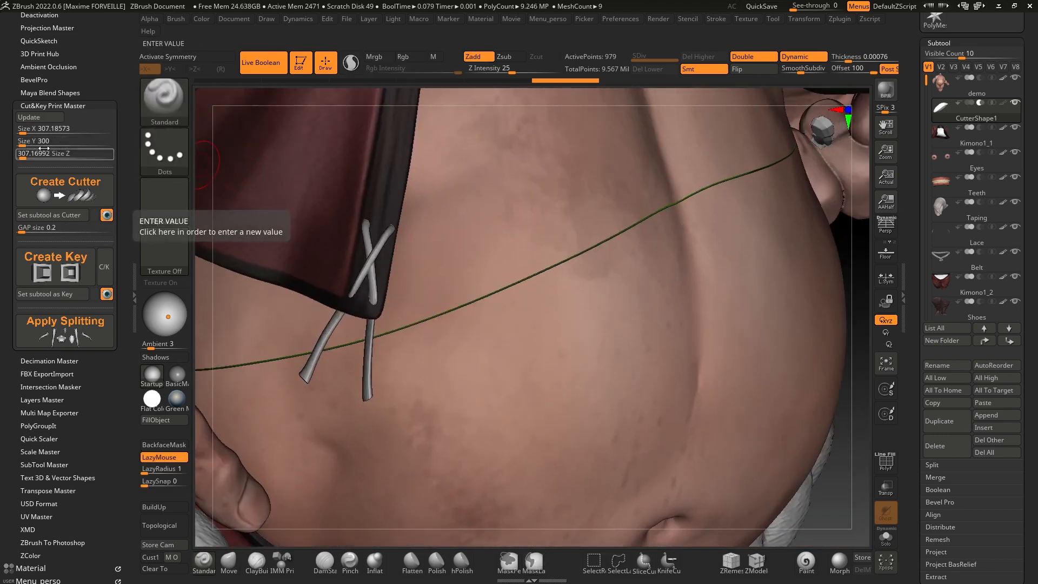
{"action": "type", "text": "5"}
{"action": "key", "text": "Return"}
{"action": "left_click", "coordinate": [59, 154]}
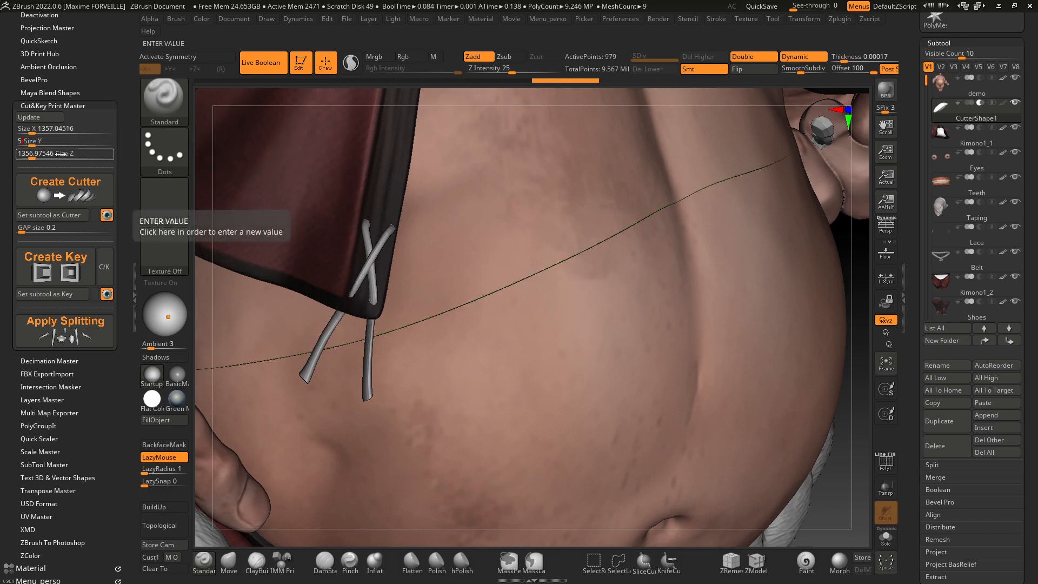
{"action": "type", "text": "50"}
{"action": "key", "text": "Return"}
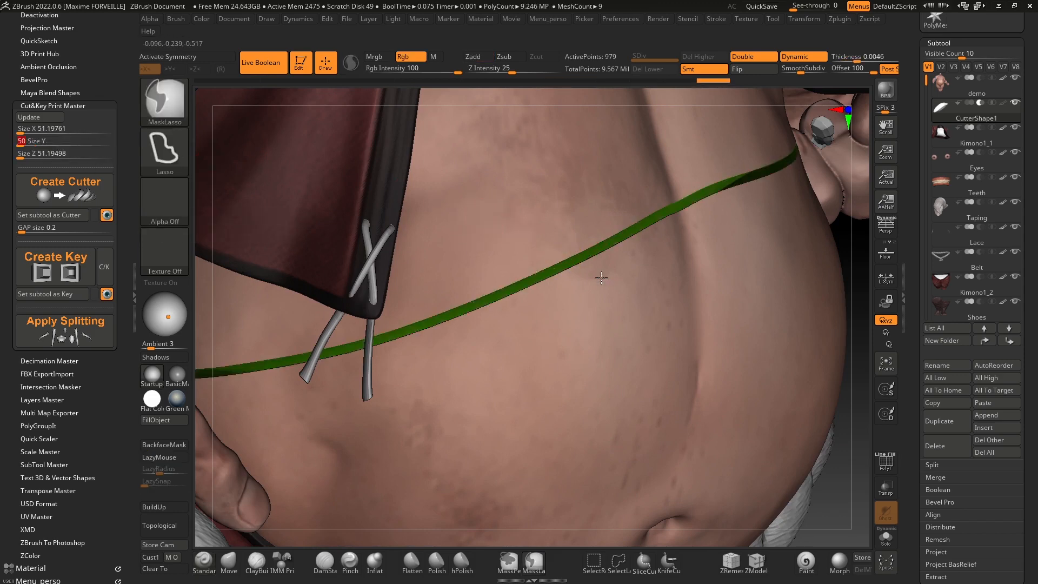
{"action": "scroll", "coordinate": [572, 253], "scroll_direction": "up", "scroll_amount": 3}
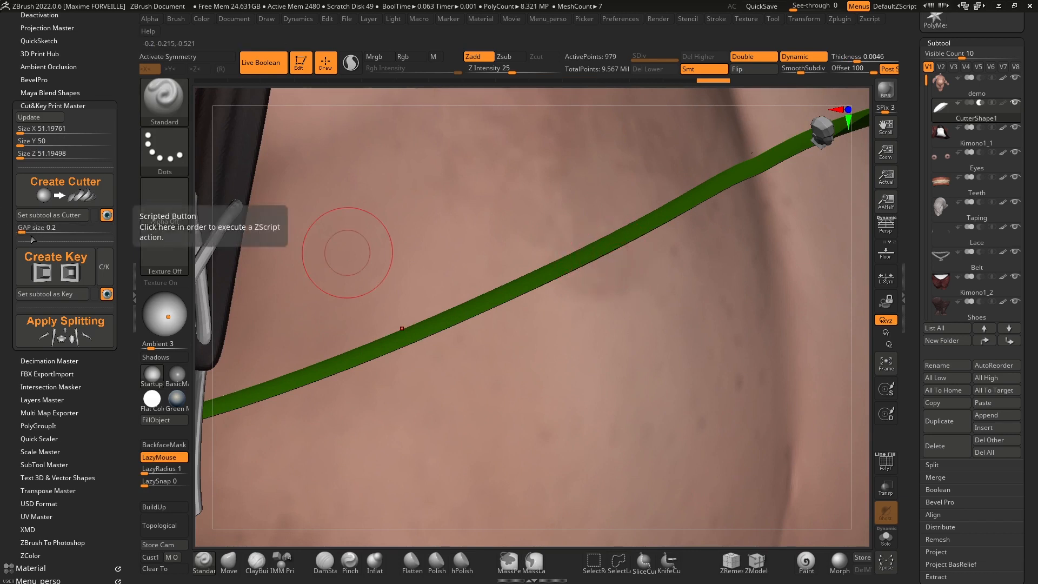
Step: Measure the belly cutter's thickness at the 50 Size Y scale with the transpose line, then return to Draw mode
{"action": "left_click", "coordinate": [59, 141]}
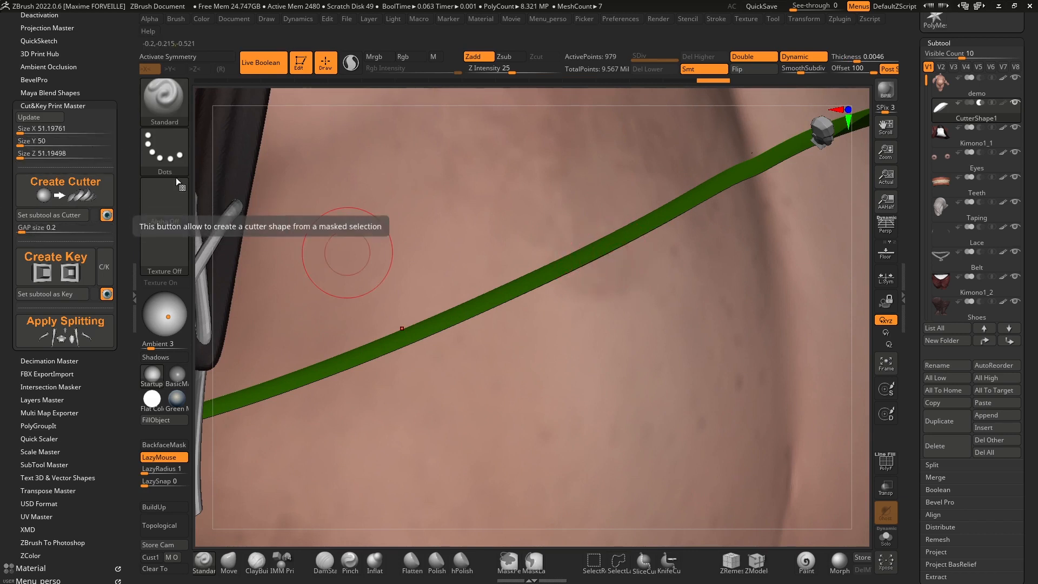
{"action": "key", "text": "Return"}
{"action": "mouse_move", "coordinate": [687, 270]}
{"action": "right_mouse_down", "text": "ctrl"}
{"action": "mouse_move", "coordinate": [640, 252]}
{"action": "mouse_move", "coordinate": [563, 257]}
{"action": "mouse_move", "coordinate": [572, 283]}
{"action": "mouse_move", "coordinate": [633, 303]}
{"action": "mouse_move", "coordinate": [654, 296]}
{"action": "mouse_move", "coordinate": [585, 317]}
{"action": "right_mouse_up", "text": "ctrl"}
{"action": "key", "text": "w"}
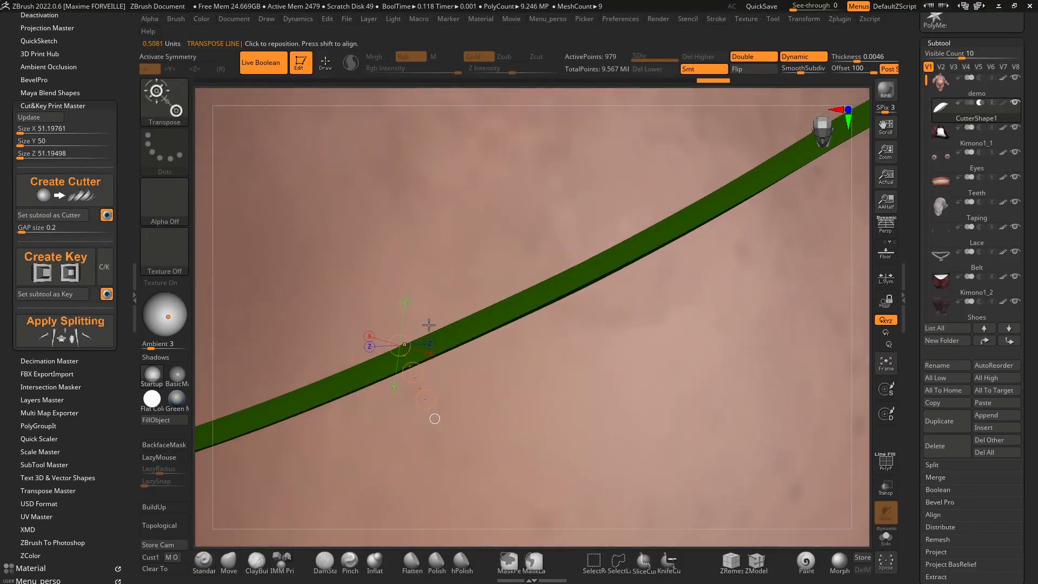
{"action": "right_click_drag", "start_coordinate": [436, 395], "coordinate": [428, 410], "text": "ctrl"}
{"action": "left_click_drag", "start_coordinate": [445, 432], "coordinate": [420, 388]}
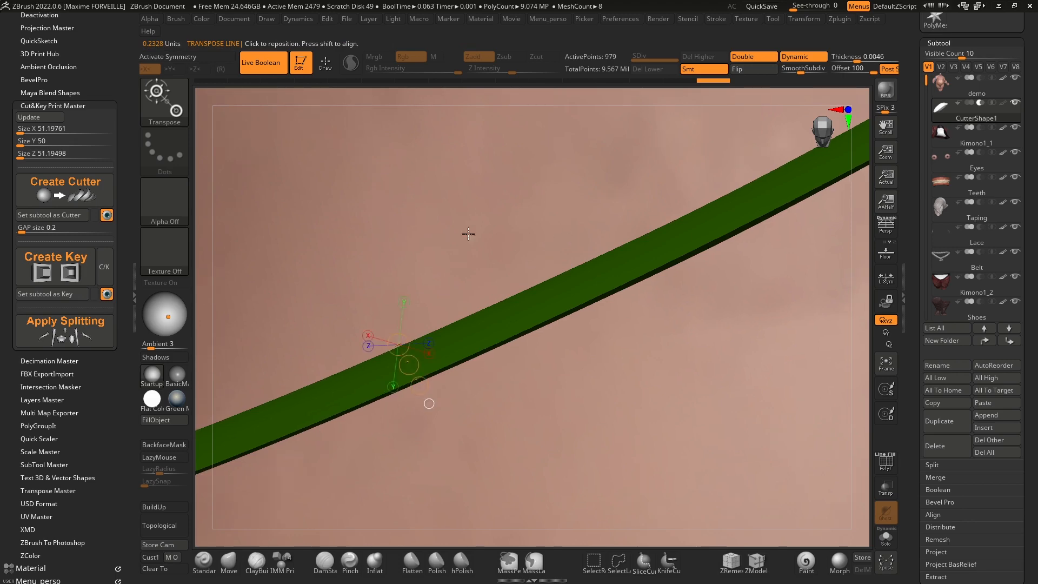
{"action": "scroll", "coordinate": [546, 261], "scroll_direction": "down", "scroll_amount": 3}
{"action": "key", "text": "y"}
{"action": "mouse_move", "coordinate": [618, 241]}
{"action": "right_mouse_down", "text": "ctrl"}
{"action": "mouse_move", "coordinate": [602, 218]}
{"action": "mouse_move", "coordinate": [622, 204]}
{"action": "mouse_move", "coordinate": [532, 234]}
{"action": "right_mouse_up", "text": "ctrl"}
{"action": "key", "text": "q"}
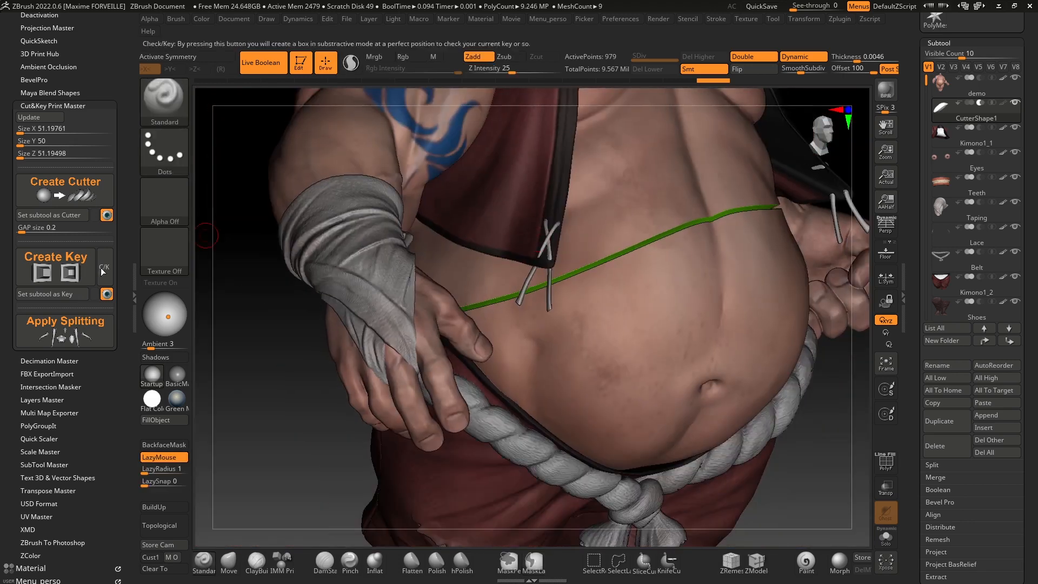
Step: Set the model's Size Y to 130
{"action": "right_click_drag", "start_coordinate": [678, 222], "coordinate": [132, 197]}
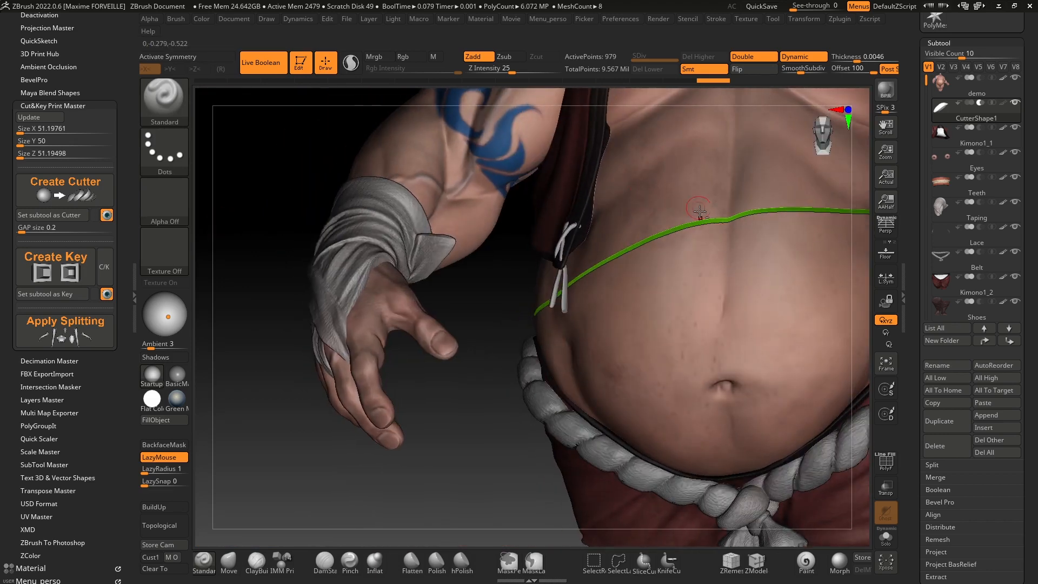
{"action": "right_click_drag", "start_coordinate": [699, 207], "coordinate": [608, 246]}
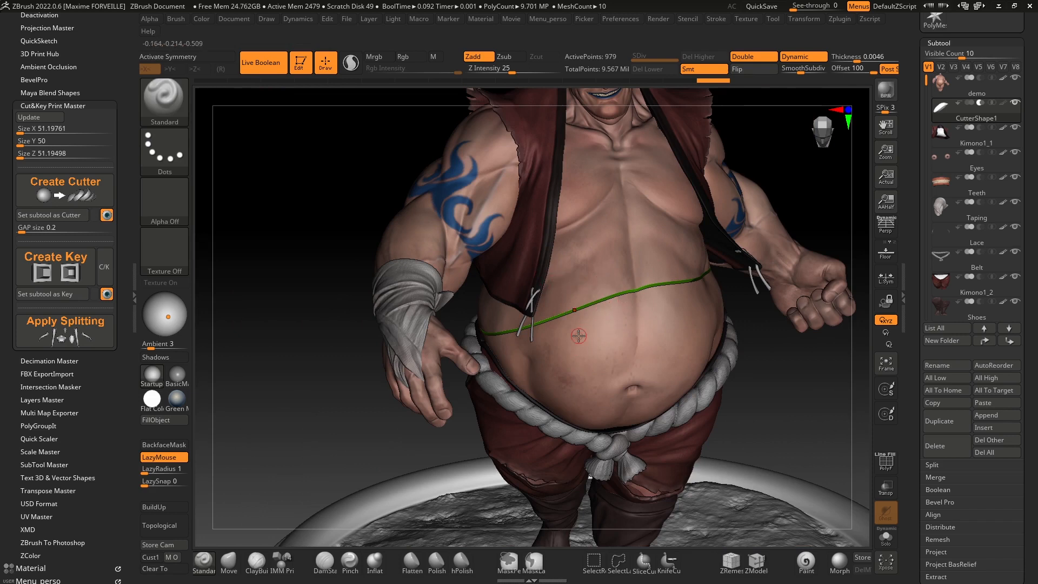
{"action": "mouse_move", "coordinate": [574, 259]}
{"action": "right_mouse_down"}
{"action": "mouse_move", "coordinate": [598, 239]}
{"action": "mouse_move", "coordinate": [638, 238]}
{"action": "right_mouse_up"}
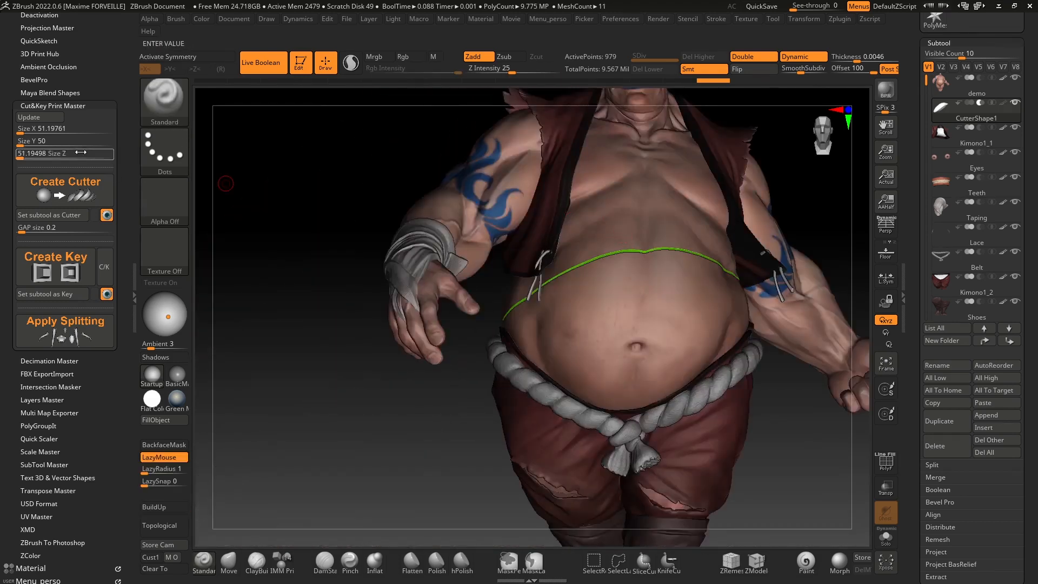
{"action": "key", "text": "Return"}
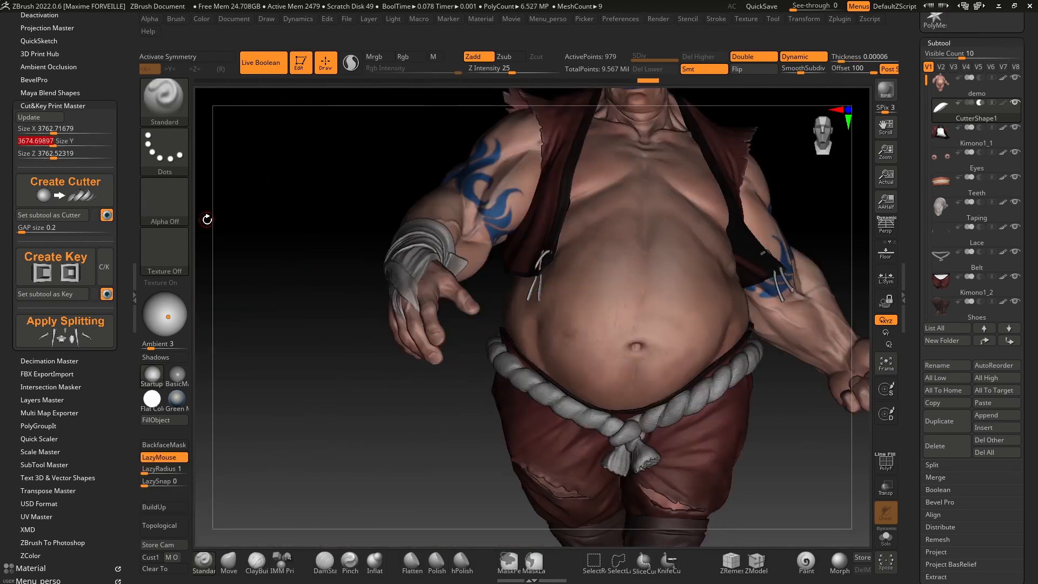
{"action": "type", "text": "130"}
{"action": "key", "text": "Return"}
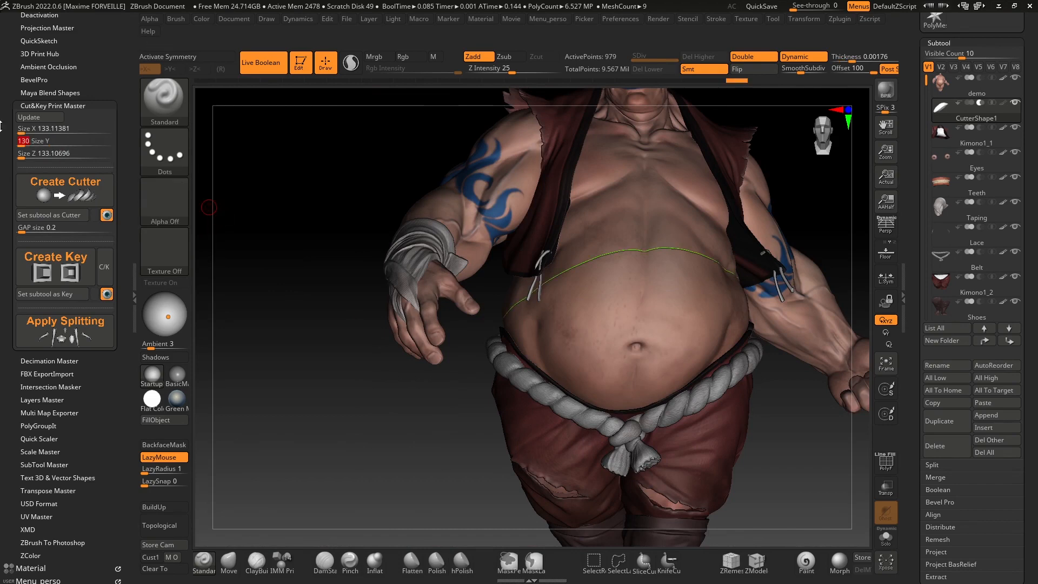
{"action": "left_click_drag", "start_coordinate": [250, 206], "coordinate": [788, 237]}
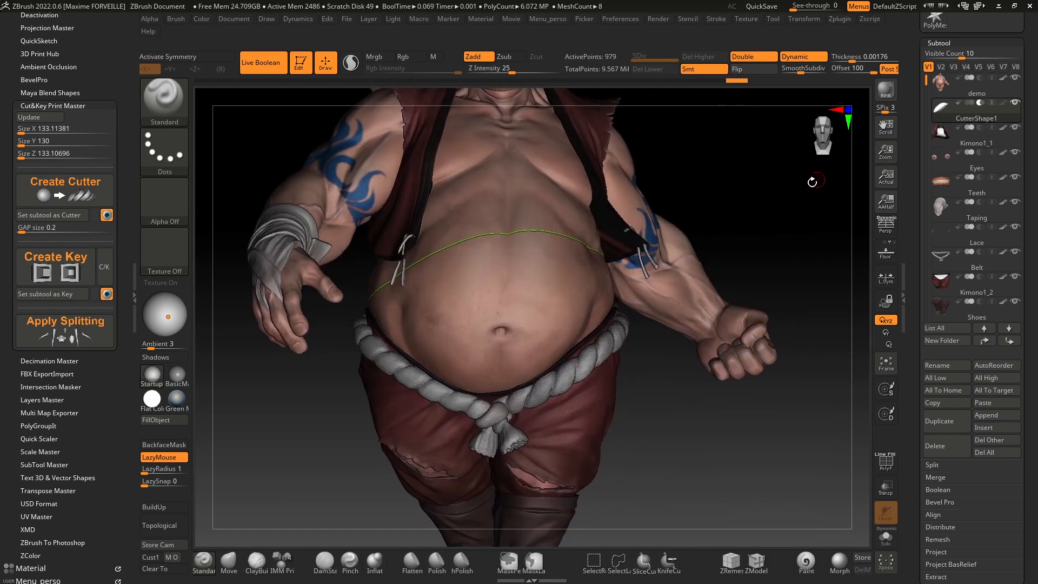
Step: Delete the CutterShape1 subtool from the torso and select the demo subtool
{"action": "left_click", "coordinate": [928, 451]}
{"action": "left_click", "coordinate": [848, 470]}
{"action": "left_click", "coordinate": [944, 90]}
Step: Mask the character's clenched left hand up to the wrist with MaskLasso, removing any excess masking
{"action": "mouse_move", "coordinate": [727, 249]}
{"action": "left_mouse_down", "text": "alt"}
{"action": "mouse_move", "coordinate": [626, 239]}
{"action": "mouse_move", "coordinate": [542, 208]}
{"action": "left_mouse_up", "text": "alt"}
{"action": "left_click", "coordinate": [534, 562], "text": "ctrl"}
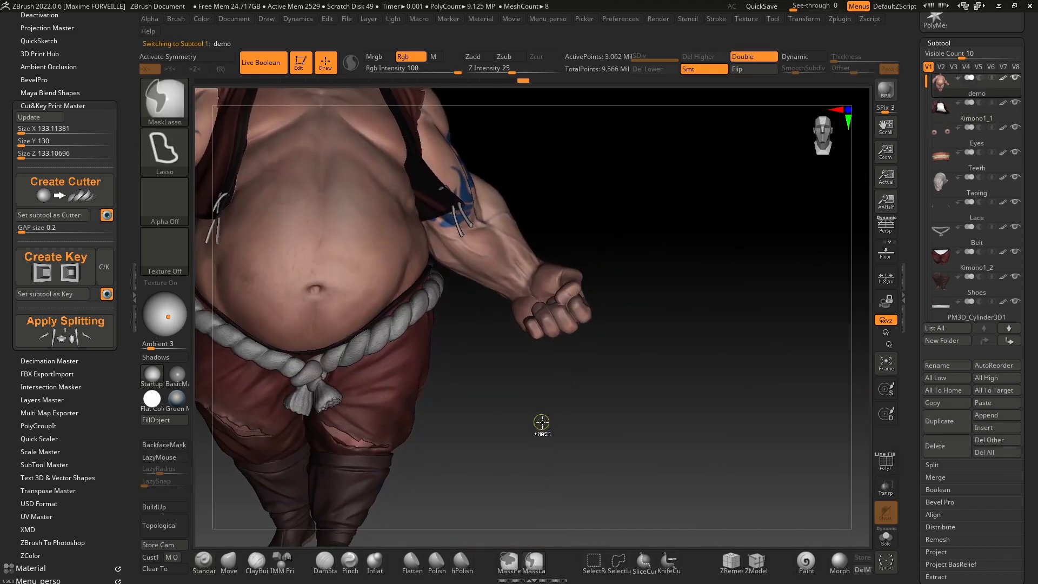
{"action": "mouse_move", "coordinate": [549, 254]}
{"action": "left_mouse_down", "text": "ctrl"}
{"action": "mouse_move", "coordinate": [480, 355]}
{"action": "mouse_move", "coordinate": [618, 234]}
{"action": "mouse_move", "coordinate": [605, 233]}
{"action": "left_mouse_up", "text": "ctrl"}
{"action": "mouse_move", "coordinate": [604, 244]}
{"action": "left_mouse_down"}
{"action": "mouse_move", "coordinate": [533, 281]}
{"action": "mouse_move", "coordinate": [410, 306]}
{"action": "mouse_move", "coordinate": [510, 341]}
{"action": "left_mouse_up"}
{"action": "mouse_move", "coordinate": [452, 287]}
{"action": "left_mouse_down", "text": "ctrl+alt"}
{"action": "mouse_move", "coordinate": [547, 306]}
{"action": "mouse_move", "coordinate": [573, 279]}
{"action": "left_mouse_up", "text": "ctrl+alt"}
{"action": "right_click_drag", "start_coordinate": [572, 279], "coordinate": [598, 302]}
{"action": "right_click_drag", "start_coordinate": [693, 287], "coordinate": [638, 309]}
{"action": "right_click_drag", "start_coordinate": [638, 308], "coordinate": [611, 259], "text": "ctrl"}
{"action": "right_click_drag", "start_coordinate": [611, 260], "coordinate": [633, 324], "text": "alt"}
{"action": "right_click_drag", "start_coordinate": [753, 236], "coordinate": [627, 257], "text": "ctrl"}
{"action": "right_click_drag", "start_coordinate": [628, 257], "coordinate": [698, 238], "text": "alt"}
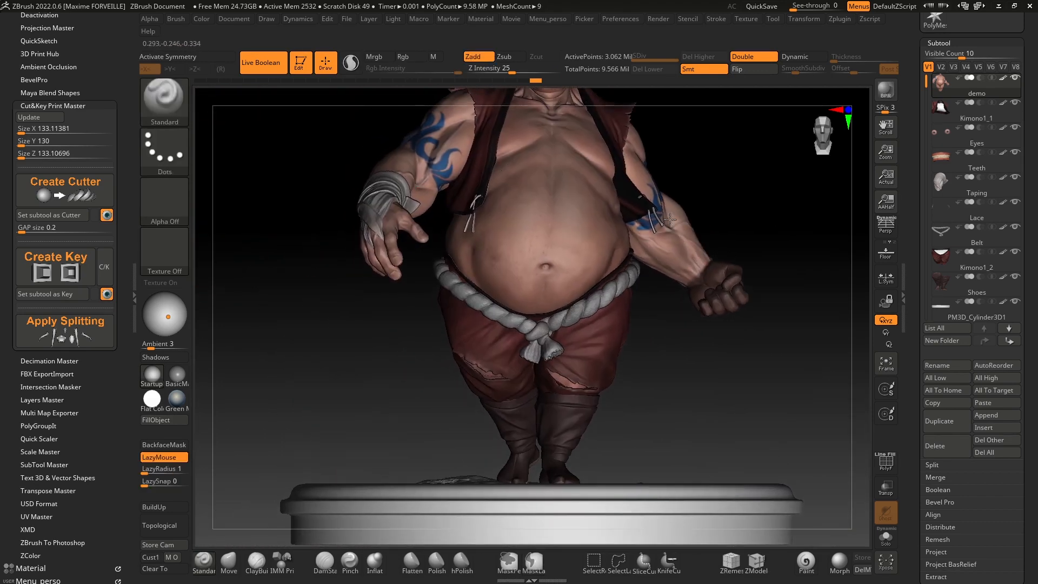
Step: Create a cutter from the masked hand and inspect it at the wrist using transparency in Ghost mode
{"action": "left_click", "coordinate": [77, 203]}
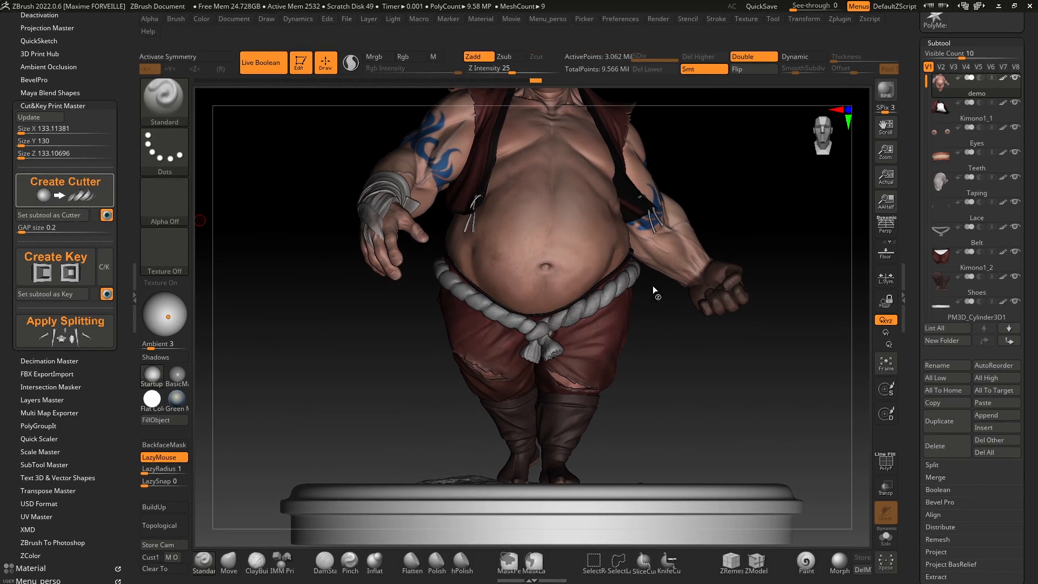
{"action": "mouse_move", "coordinate": [795, 289]}
{"action": "right_mouse_down", "text": "ctrl"}
{"action": "mouse_move", "coordinate": [795, 300]}
{"action": "mouse_move", "coordinate": [703, 281]}
{"action": "mouse_move", "coordinate": [665, 292]}
{"action": "mouse_move", "coordinate": [690, 269]}
{"action": "mouse_move", "coordinate": [754, 246]}
{"action": "mouse_move", "coordinate": [712, 236]}
{"action": "mouse_move", "coordinate": [722, 226]}
{"action": "right_mouse_up", "text": "ctrl"}
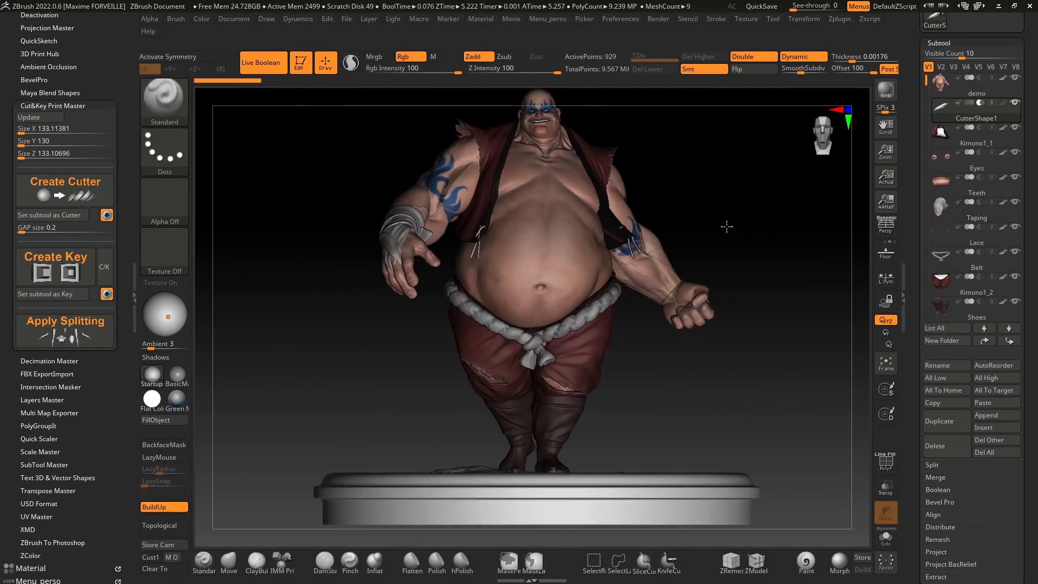
{"action": "left_click", "coordinate": [886, 487]}
{"action": "right_click_drag", "start_coordinate": [714, 328], "coordinate": [651, 328], "text": "ctrl"}
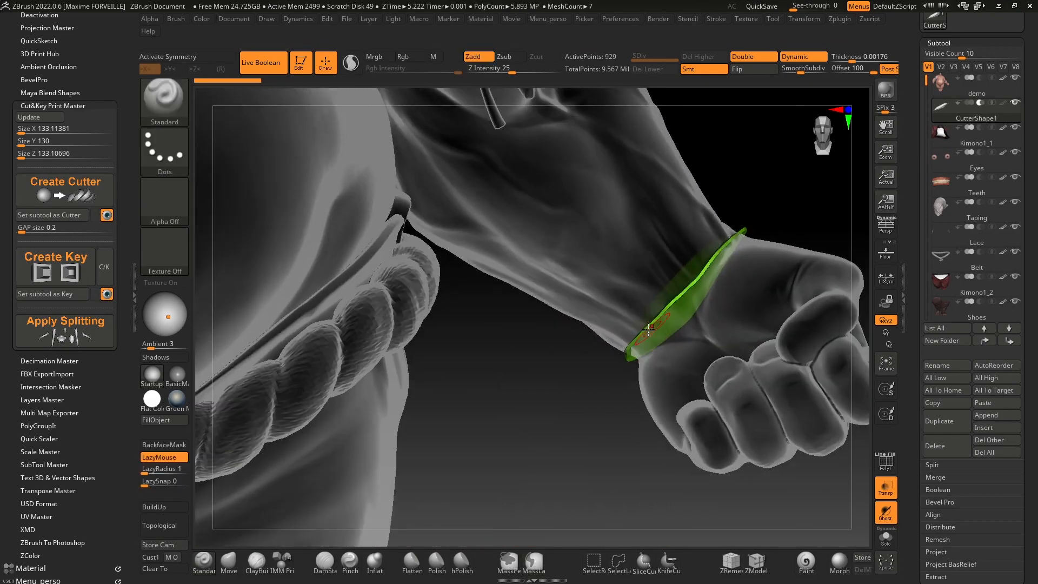
{"action": "right_click_drag", "start_coordinate": [648, 285], "coordinate": [674, 248]}
{"action": "left_click", "coordinate": [882, 491]}
{"action": "right_click_drag", "start_coordinate": [770, 408], "coordinate": [673, 248], "text": "ctrl"}
{"action": "right_click_drag", "start_coordinate": [747, 285], "coordinate": [736, 278], "text": "ctrl"}
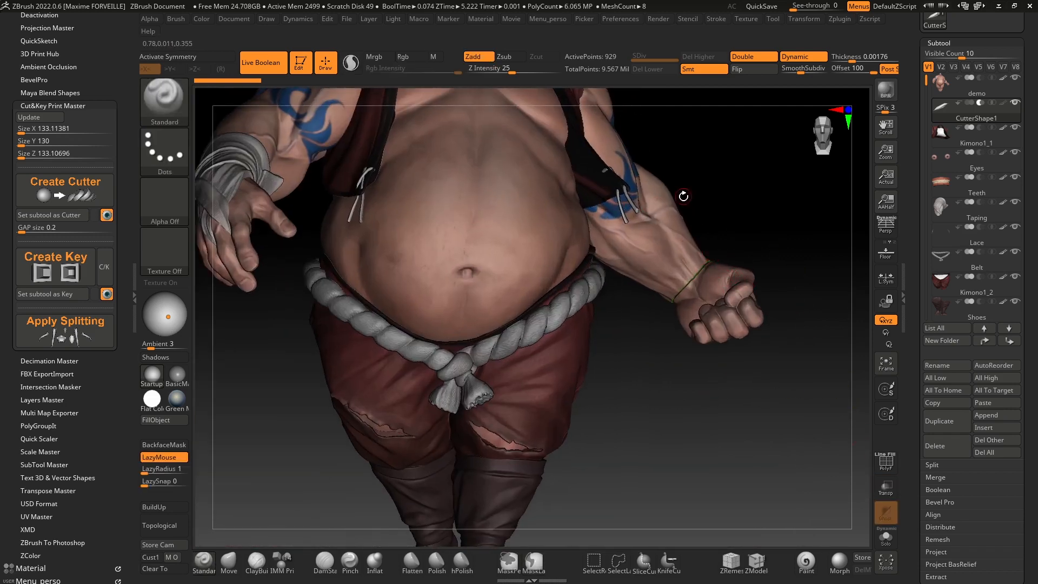
Step: Create a Key_Box key for the wrist cutter and check its placement inside the arm with transparency temporarily on
{"action": "left_click", "coordinate": [70, 275]}
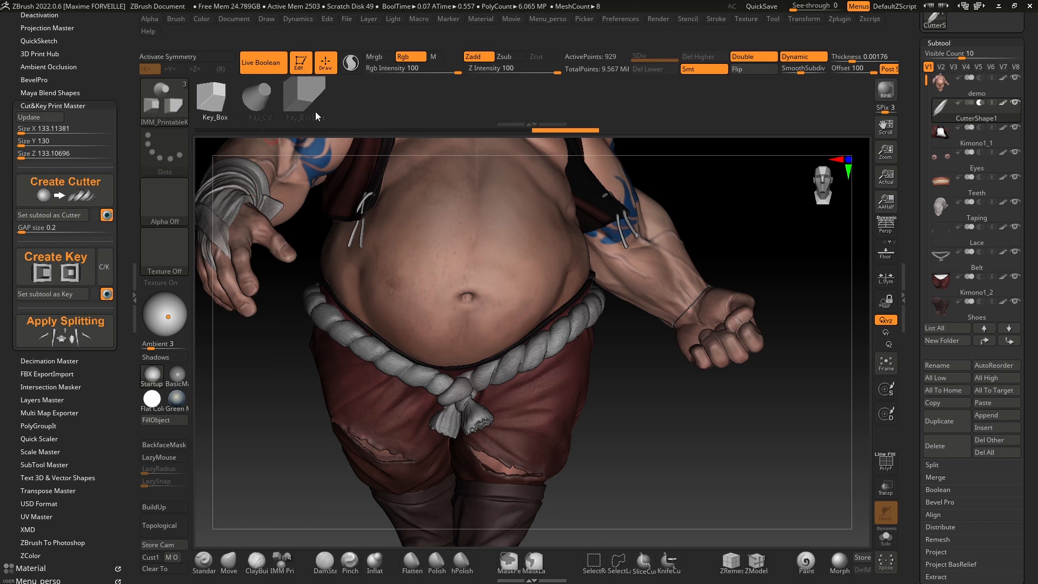
{"action": "left_click", "coordinate": [221, 106]}
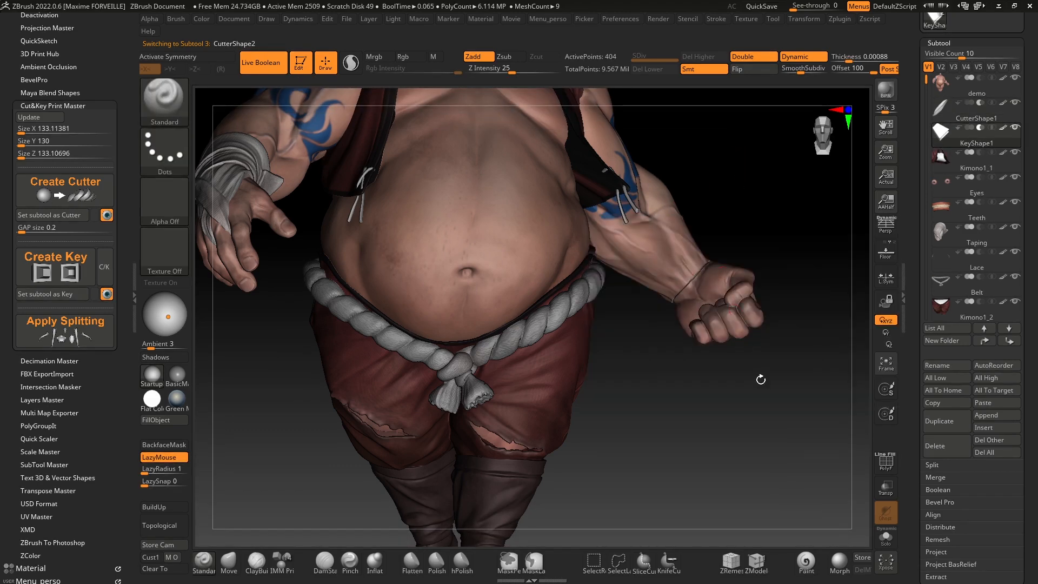
{"action": "left_click", "coordinate": [887, 495]}
{"action": "right_click_drag", "start_coordinate": [752, 309], "coordinate": [762, 354]}
{"action": "right_click_drag", "start_coordinate": [695, 265], "coordinate": [693, 312], "text": "ctrl"}
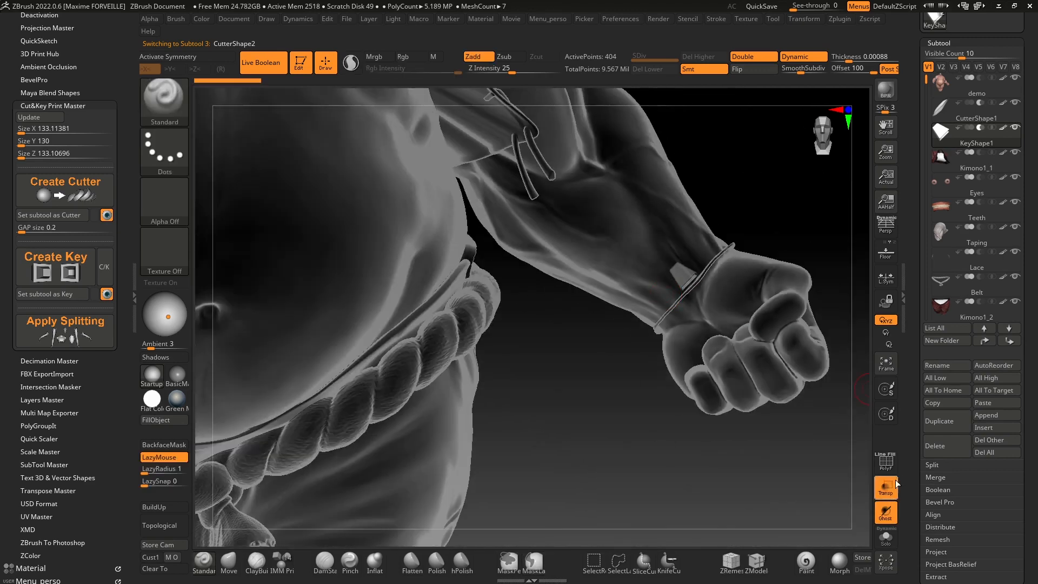
{"action": "left_click", "coordinate": [895, 482]}
Step: Frame the whole character and turn off Live Boolean
{"action": "key", "text": "f"}
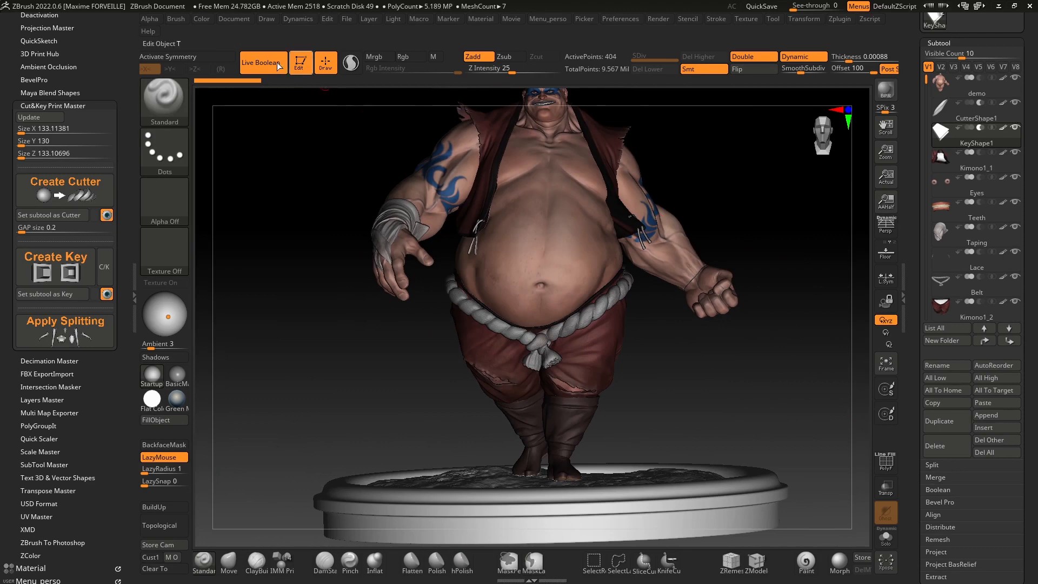
{"action": "left_click", "coordinate": [284, 62]}
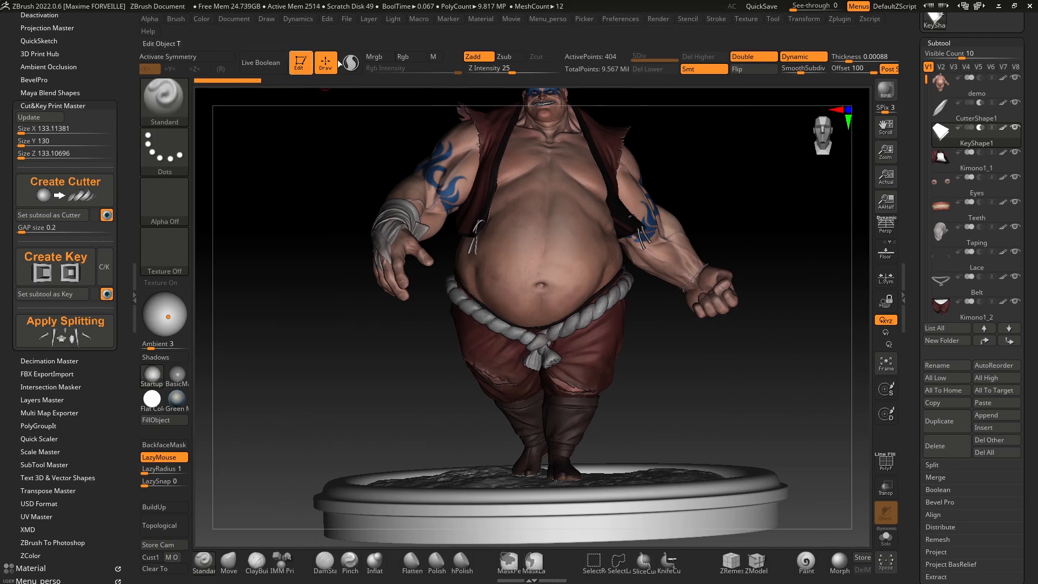
Step: Hide the demo body and adjust the scale of the box key on the wrist cutter
{"action": "left_click", "coordinate": [1011, 79]}
{"action": "right_click_drag", "start_coordinate": [700, 179], "coordinate": [617, 384]}
{"action": "right_click_drag", "start_coordinate": [616, 384], "coordinate": [848, 179], "text": "alt"}
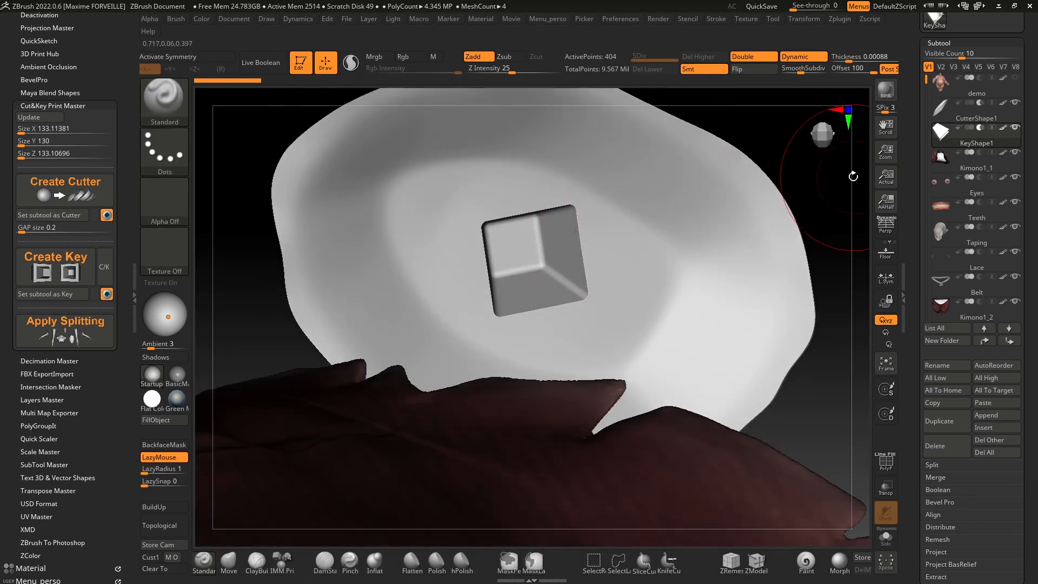
{"action": "mouse_move", "coordinate": [825, 138]}
{"action": "right_mouse_down"}
{"action": "mouse_move", "coordinate": [619, 246]}
{"action": "mouse_move", "coordinate": [626, 234]}
{"action": "right_mouse_up"}
{"action": "key", "text": "w"}
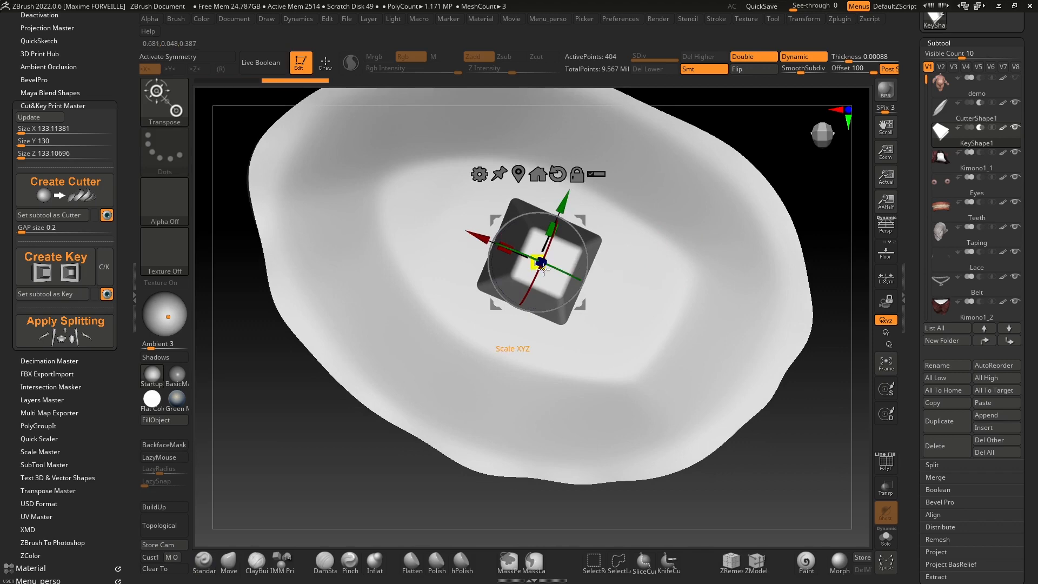
{"action": "left_click_drag", "start_coordinate": [568, 281], "coordinate": [564, 277]}
{"action": "right_click_drag", "start_coordinate": [622, 260], "coordinate": [717, 187]}
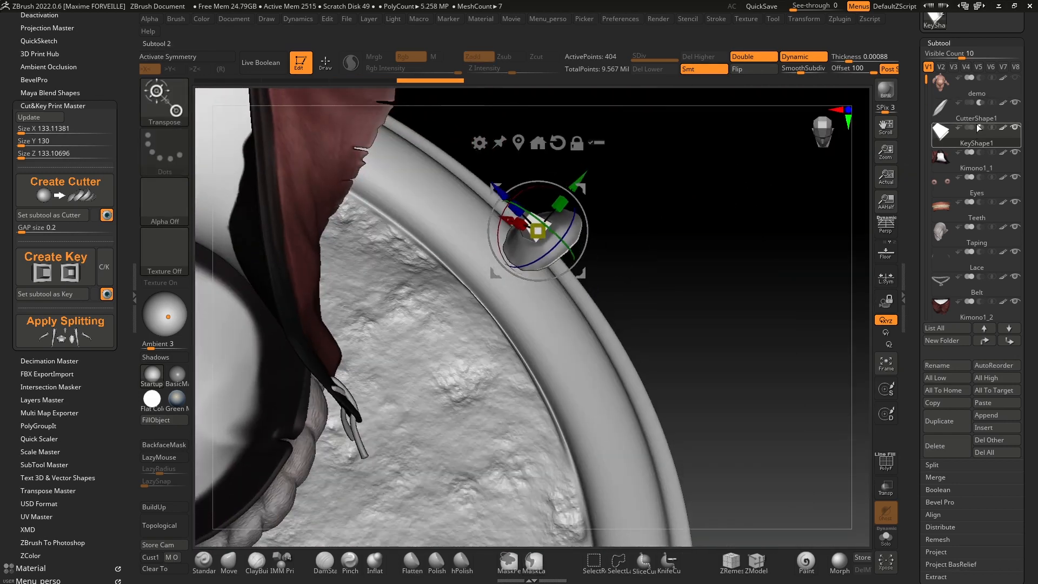
Step: Show the demo body again, turn on Live Boolean and return to Draw mode with the whole figure framed
{"action": "mouse_move", "coordinate": [986, 130]}
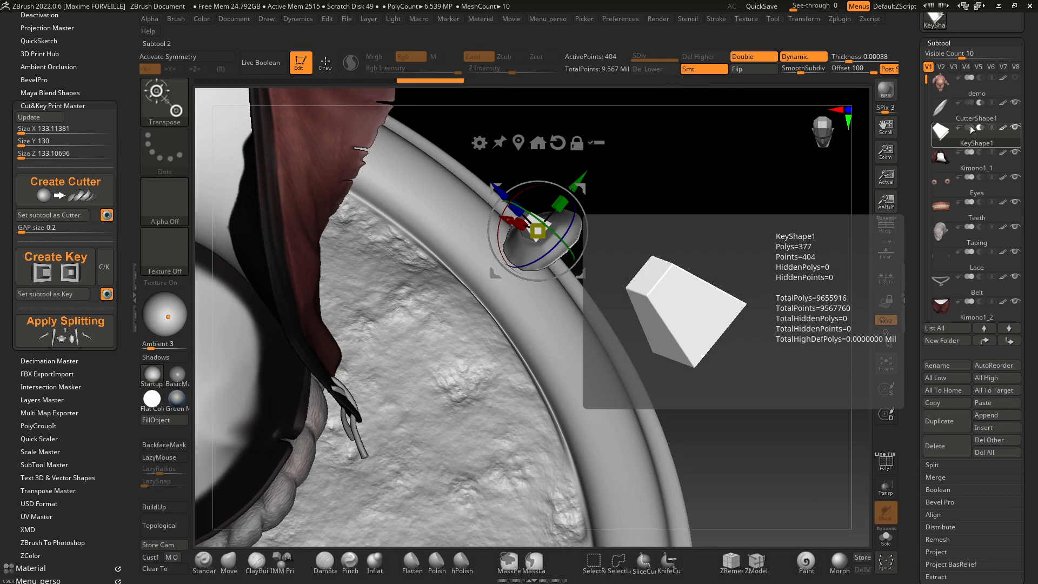
{"action": "left_click", "coordinate": [982, 93]}
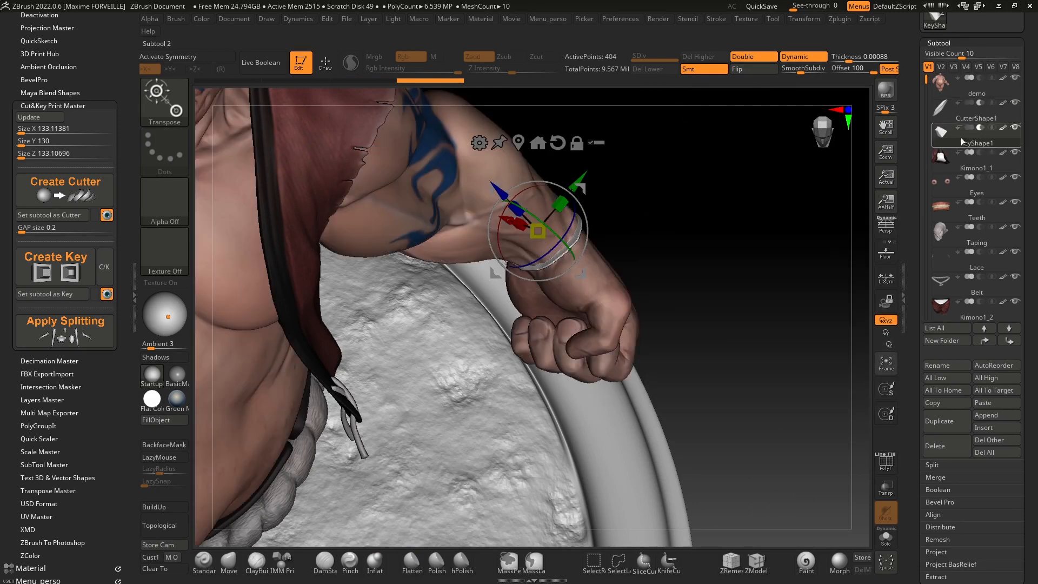
{"action": "left_click", "coordinate": [265, 63]}
{"action": "right_click_drag", "start_coordinate": [598, 190], "coordinate": [676, 211], "text": "ctrl"}
{"action": "key", "text": "q"}
{"action": "left_click_drag", "start_coordinate": [768, 160], "coordinate": [216, 186]}
{"action": "key", "text": "Return"}
{"action": "mouse_move", "coordinate": [694, 282]}
{"action": "right_mouse_down", "text": "ctrl"}
{"action": "mouse_move", "coordinate": [689, 199]}
{"action": "mouse_move", "coordinate": [726, 213]}
{"action": "mouse_move", "coordinate": [682, 181]}
{"action": "mouse_move", "coordinate": [711, 189]}
{"action": "mouse_move", "coordinate": [751, 246]}
{"action": "mouse_move", "coordinate": [732, 214]}
{"action": "right_mouse_up", "text": "ctrl"}
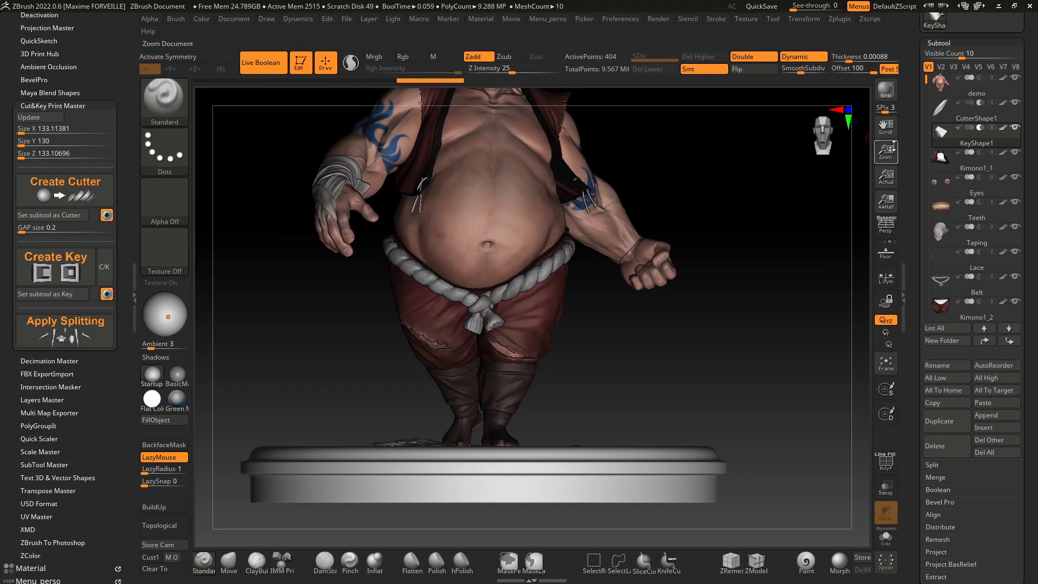
Step: Inspect the gap around the wrist cutter and its key in the cross-section made by a subtractive cube
{"action": "left_click", "coordinate": [106, 277]}
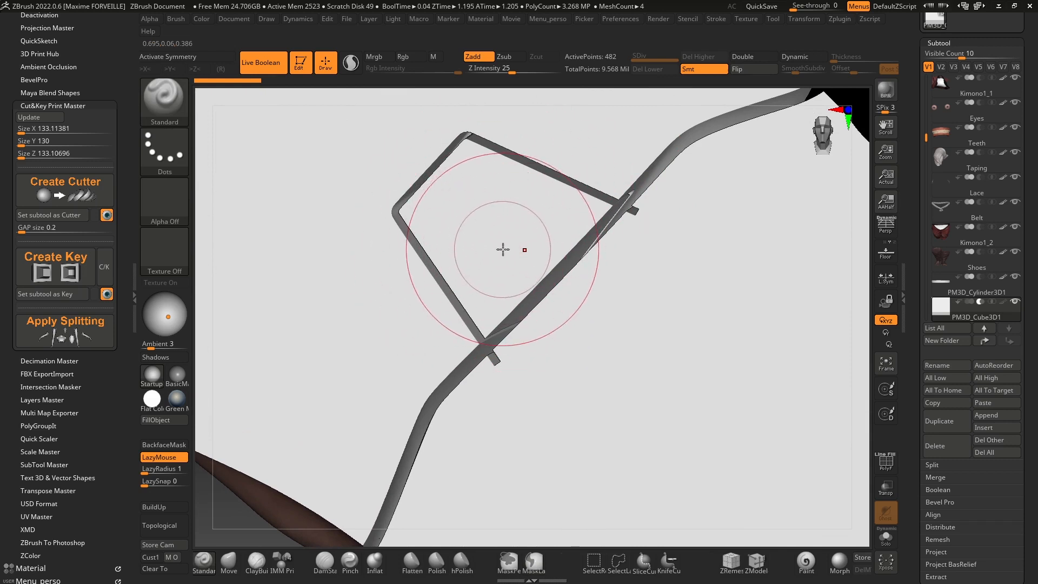
{"action": "right_click_drag", "start_coordinate": [580, 222], "coordinate": [528, 229], "text": "ctrl"}
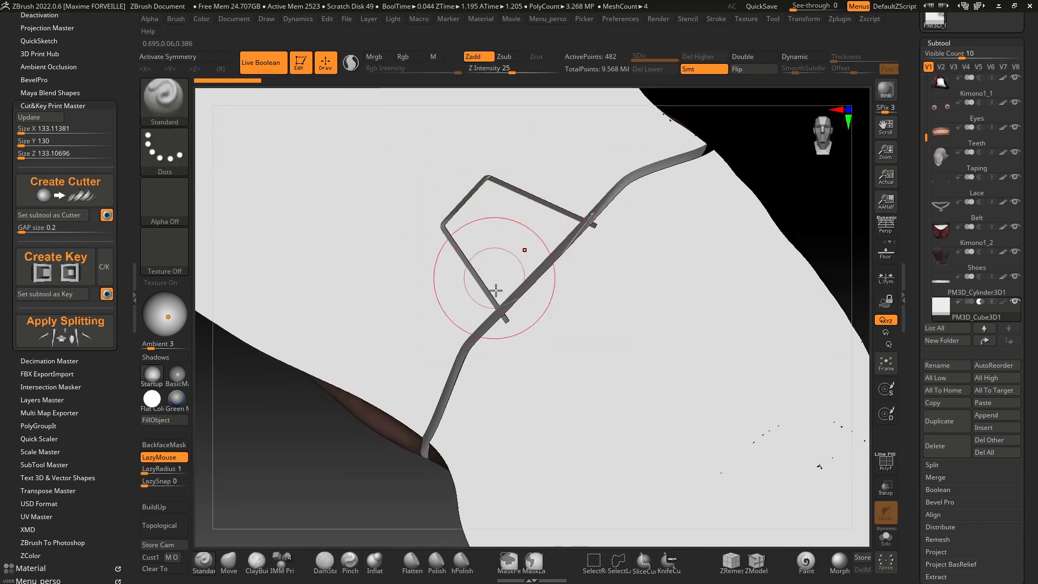
{"action": "mouse_move", "coordinate": [524, 239]}
{"action": "right_mouse_down", "text": "ctrl"}
{"action": "mouse_move", "coordinate": [556, 272]}
{"action": "mouse_move", "coordinate": [488, 286]}
{"action": "right_mouse_up", "text": "ctrl"}
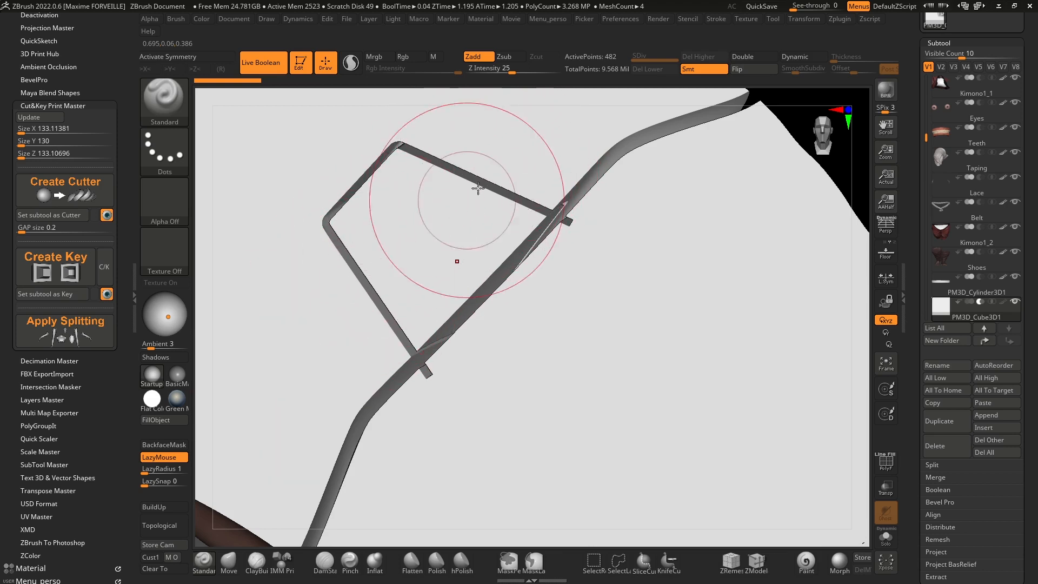
{"action": "mouse_move", "coordinate": [542, 203]}
{"action": "right_mouse_down", "text": "ctrl"}
{"action": "mouse_move", "coordinate": [542, 232]}
{"action": "mouse_move", "coordinate": [676, 209]}
{"action": "right_mouse_up", "text": "ctrl"}
{"action": "mouse_move", "coordinate": [732, 250]}
{"action": "right_mouse_down", "text": "ctrl"}
{"action": "mouse_move", "coordinate": [658, 258]}
{"action": "mouse_move", "coordinate": [672, 258]}
{"action": "mouse_move", "coordinate": [698, 313]}
{"action": "right_mouse_up", "text": "ctrl"}
Step: Move the subtractive cube through the figure to shift the section plane, temporarily showing PolyFrame
{"action": "key", "text": "w"}
{"action": "right_click_drag", "start_coordinate": [722, 257], "coordinate": [793, 278], "text": "alt"}
{"action": "key", "text": "shift+f"}
{"action": "right_click_drag", "start_coordinate": [731, 220], "coordinate": [696, 229], "text": "ctrl"}
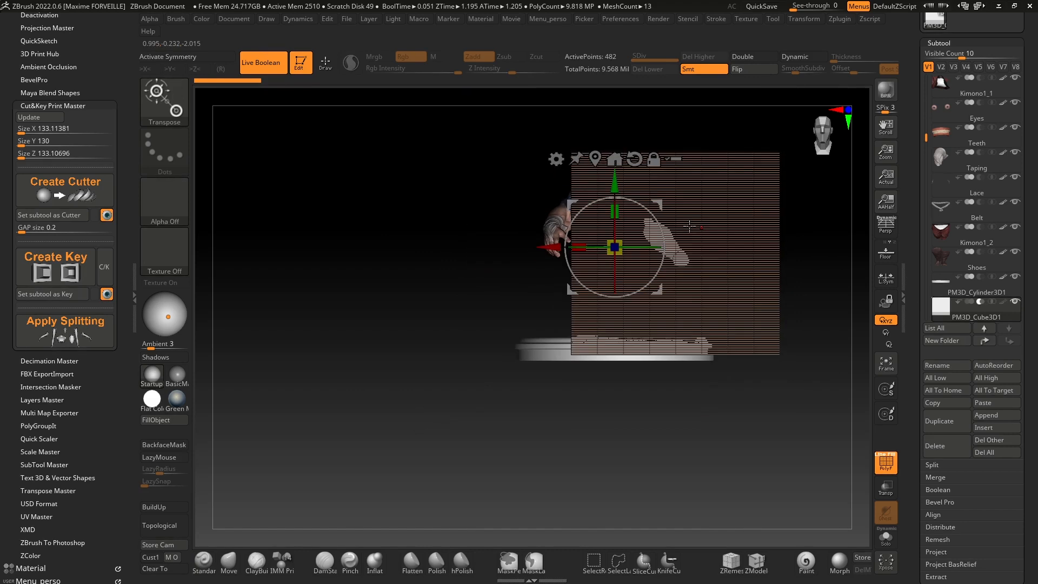
{"action": "left_click_drag", "start_coordinate": [656, 204], "coordinate": [596, 212]}
{"action": "left_click_drag", "start_coordinate": [764, 190], "coordinate": [800, 198]}
{"action": "key", "text": "shift+f"}
{"action": "left_click_drag", "start_coordinate": [627, 249], "coordinate": [651, 253]}
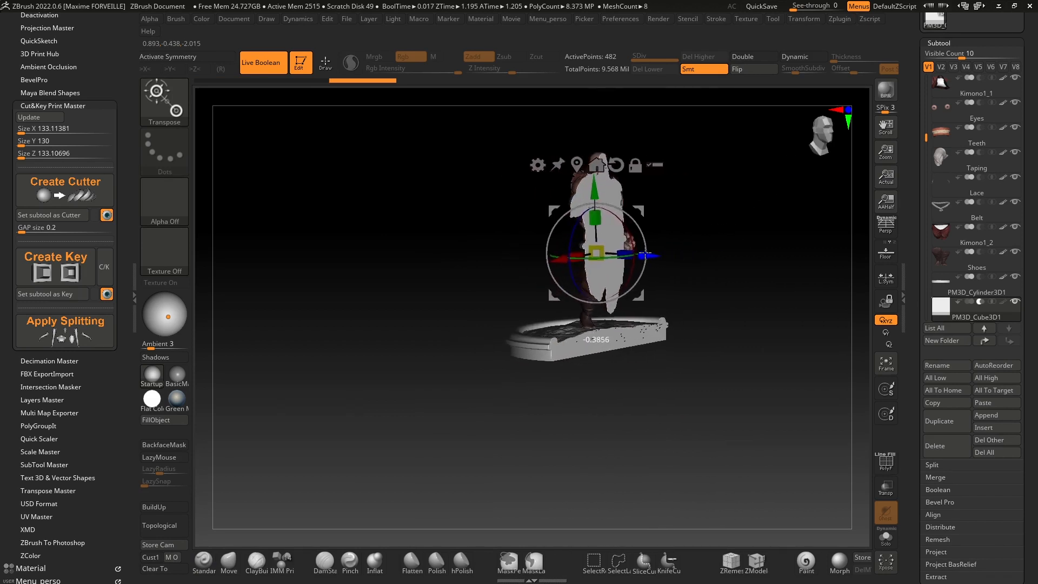
Step: Delete the sectioning cube, reframe the whole character and raise the light on the material preview sphere
{"action": "left_click", "coordinate": [964, 438]}
{"action": "left_click", "coordinate": [849, 468]}
{"action": "right_click_drag", "start_coordinate": [714, 267], "coordinate": [703, 264]}
{"action": "right_click_drag", "start_coordinate": [836, 186], "coordinate": [687, 281], "text": "alt"}
{"action": "left_click_drag", "start_coordinate": [168, 317], "coordinate": [167, 300]}
{"action": "right_click_drag", "start_coordinate": [857, 224], "coordinate": [802, 173], "text": "alt"}
{"action": "mouse_move", "coordinate": [714, 239]}
{"action": "right_mouse_down", "text": "alt"}
{"action": "mouse_move", "coordinate": [719, 259]}
{"action": "mouse_move", "coordinate": [719, 225]}
{"action": "right_mouse_up", "text": "alt"}
{"action": "left_click_drag", "start_coordinate": [924, 140], "coordinate": [921, 36]}
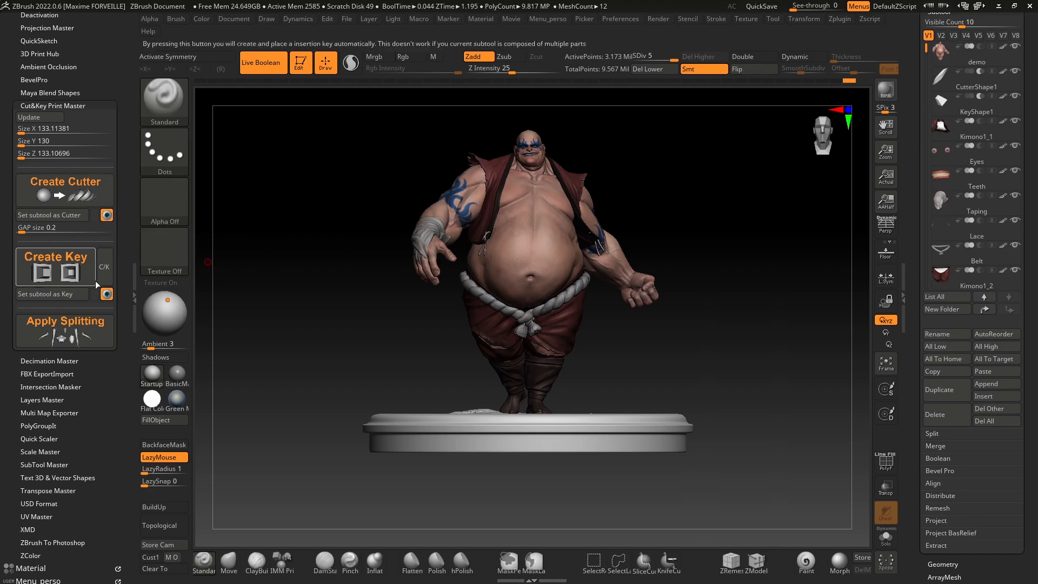
{"action": "left_click_drag", "start_coordinate": [723, 233], "coordinate": [796, 131]}
{"action": "mouse_move", "coordinate": [622, 215]}
{"action": "right_mouse_down"}
{"action": "mouse_move", "coordinate": [612, 206]}
{"action": "mouse_move", "coordinate": [607, 255]}
{"action": "right_mouse_up"}
{"action": "right_click_drag", "start_coordinate": [588, 199], "coordinate": [594, 306], "text": "alt"}
{"action": "right_click_drag", "start_coordinate": [596, 228], "coordinate": [597, 162], "text": "ctrl"}
{"action": "left_click_drag", "start_coordinate": [709, 216], "coordinate": [735, 262]}
{"action": "mouse_move", "coordinate": [735, 261]}
{"action": "right_mouse_down", "text": "alt"}
{"action": "mouse_move", "coordinate": [725, 216]}
{"action": "mouse_move", "coordinate": [727, 253]}
{"action": "right_mouse_up", "text": "alt"}
{"action": "right_click_drag", "start_coordinate": [751, 213], "coordinate": [752, 159], "text": "alt"}
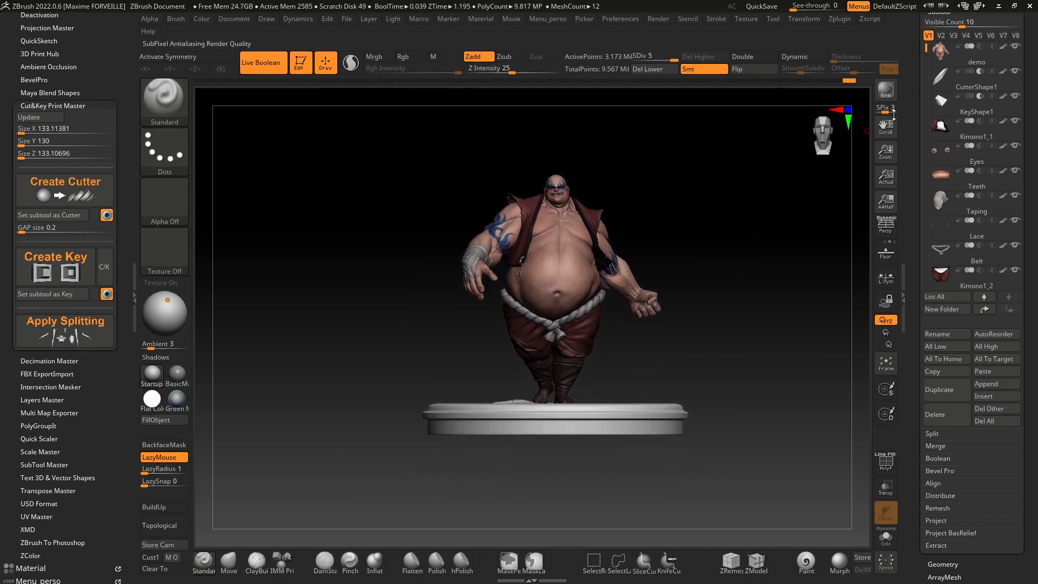
Step: Insert a Cylinder3D subtool directly after the Taping subtool
{"action": "left_click", "coordinate": [941, 199]}
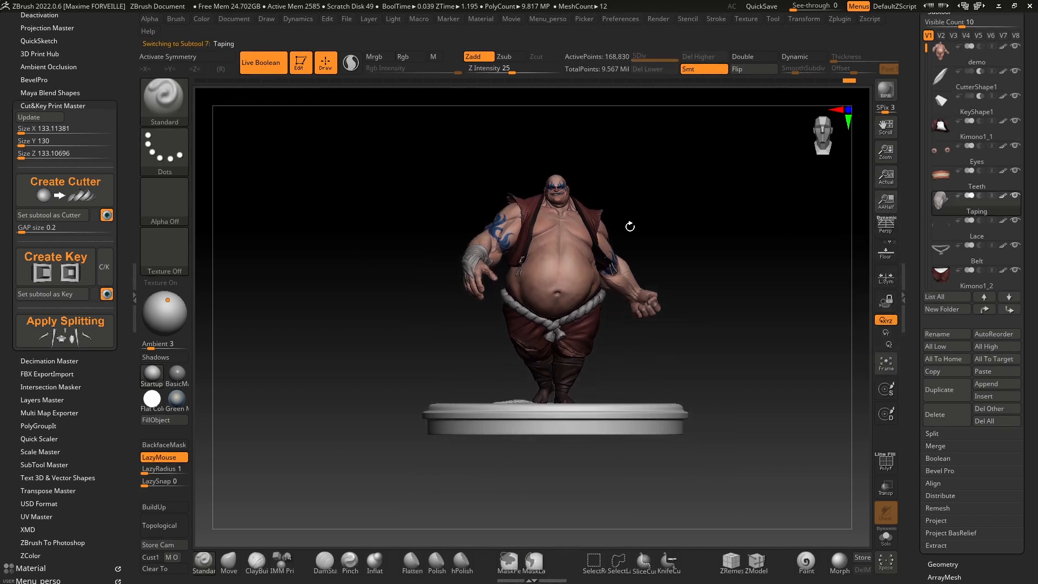
{"action": "left_click", "coordinate": [762, 301]}
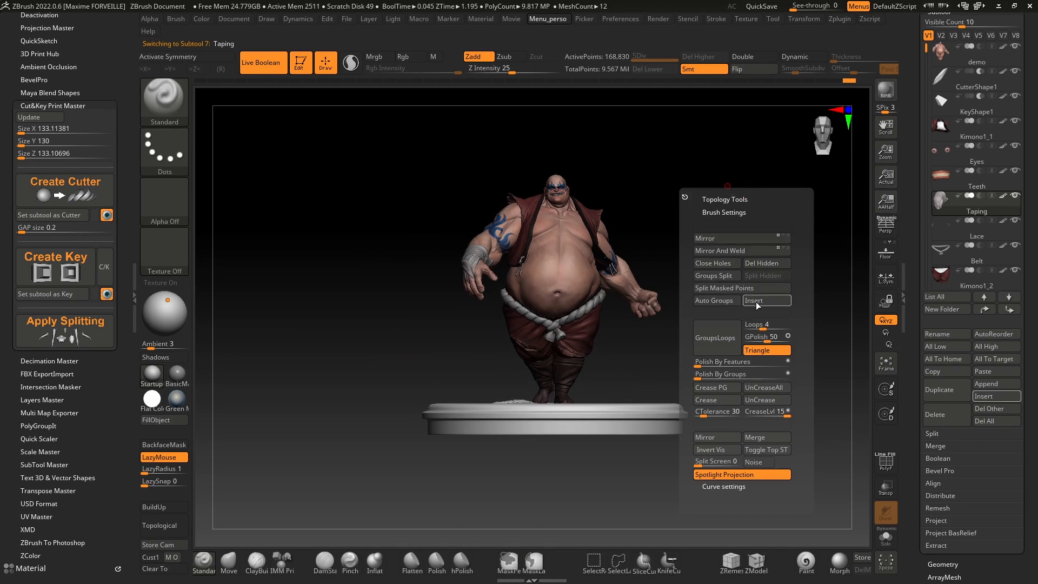
{"action": "key", "text": "space"}
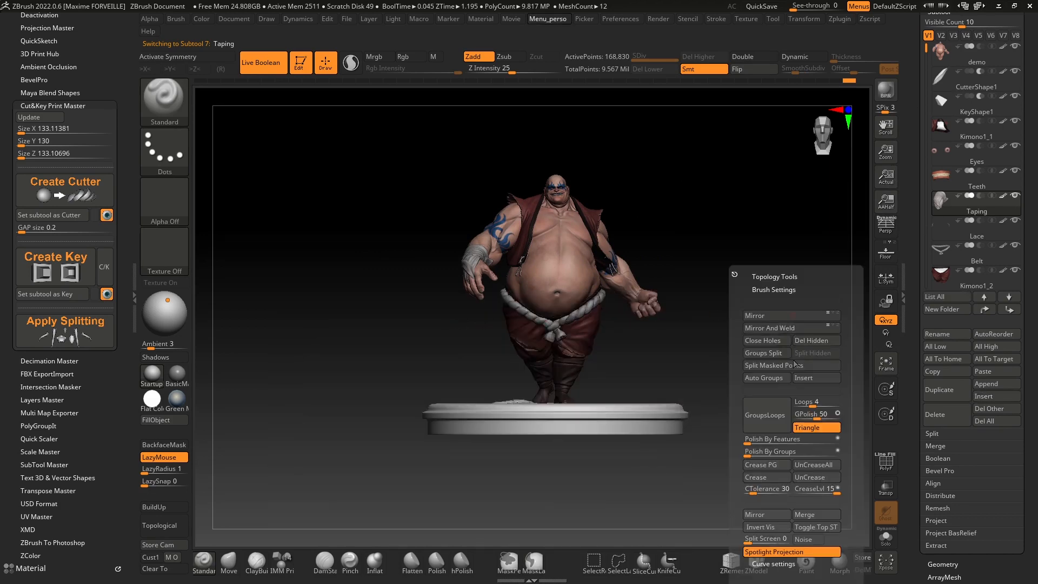
{"action": "left_click", "coordinate": [803, 379]}
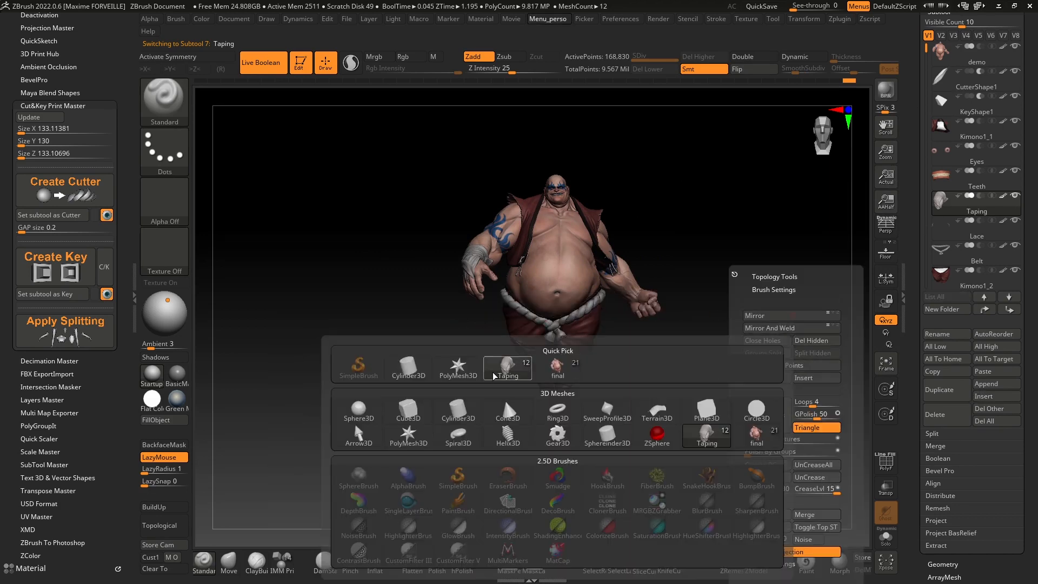
{"action": "left_click", "coordinate": [414, 374]}
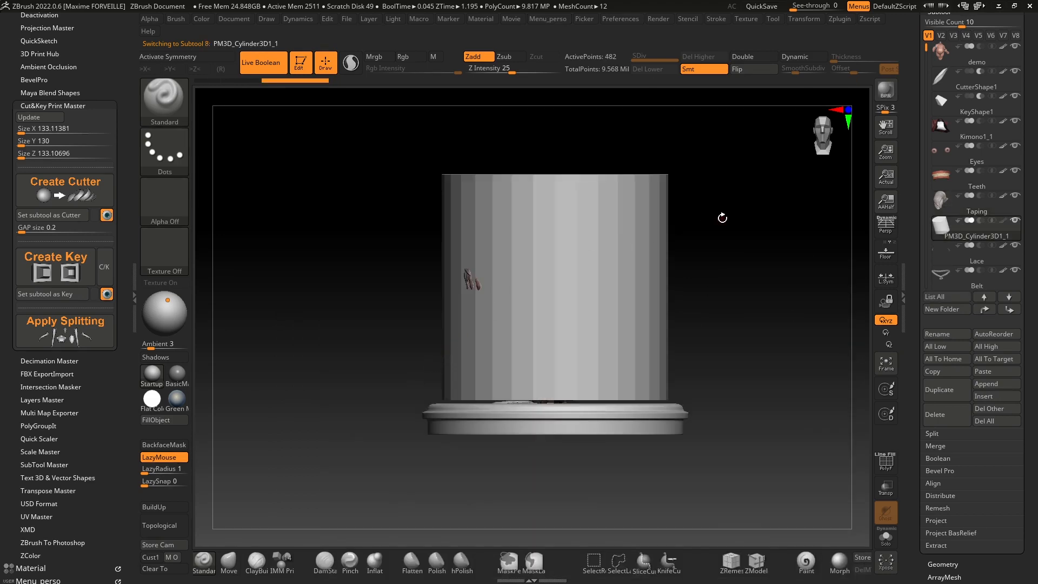
Step: Subdivide the inserted cylinder up to subdivision level 5
{"action": "key", "text": "ctrl+d"}
{"action": "key", "text": "ctrl+d"}
{"action": "key", "text": "ctrl+d"}
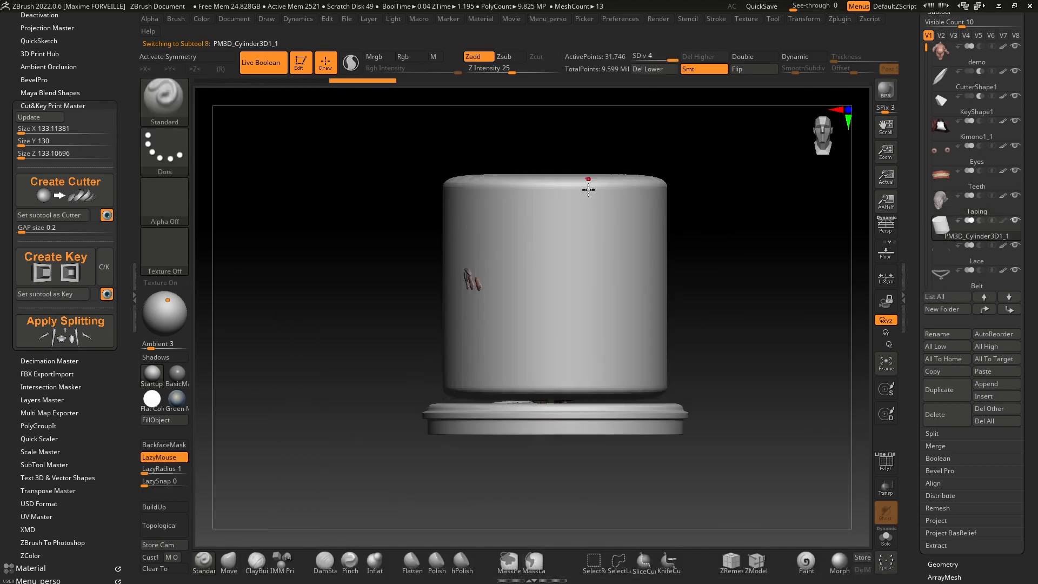
{"action": "left_click_drag", "start_coordinate": [710, 225], "coordinate": [593, 172]}
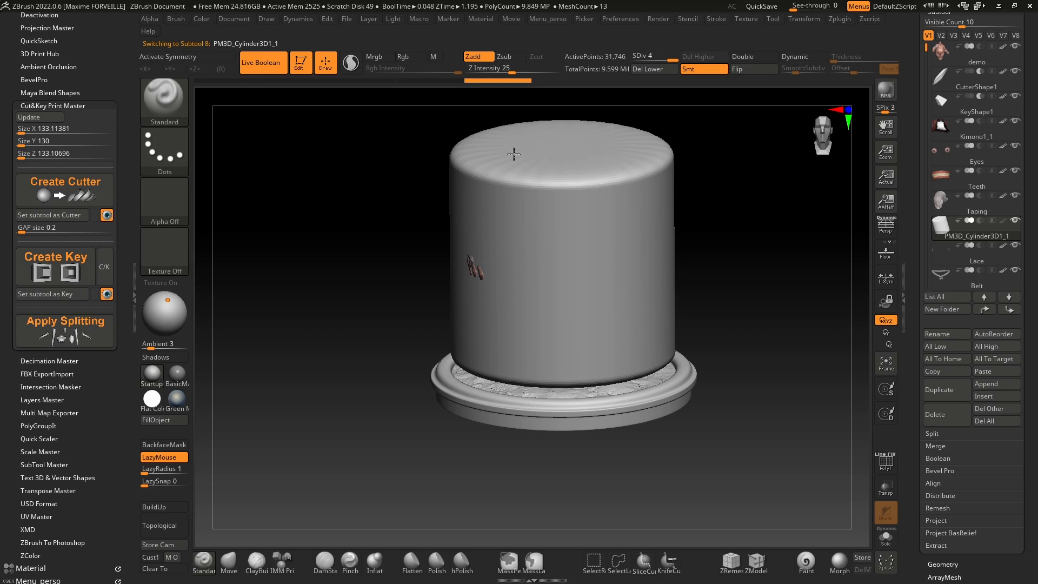
{"action": "key", "text": "ctrl+d"}
{"action": "mouse_move", "coordinate": [720, 189]}
{"action": "left_mouse_down"}
{"action": "mouse_move", "coordinate": [676, 199]}
{"action": "mouse_move", "coordinate": [704, 184]}
{"action": "left_mouse_up"}
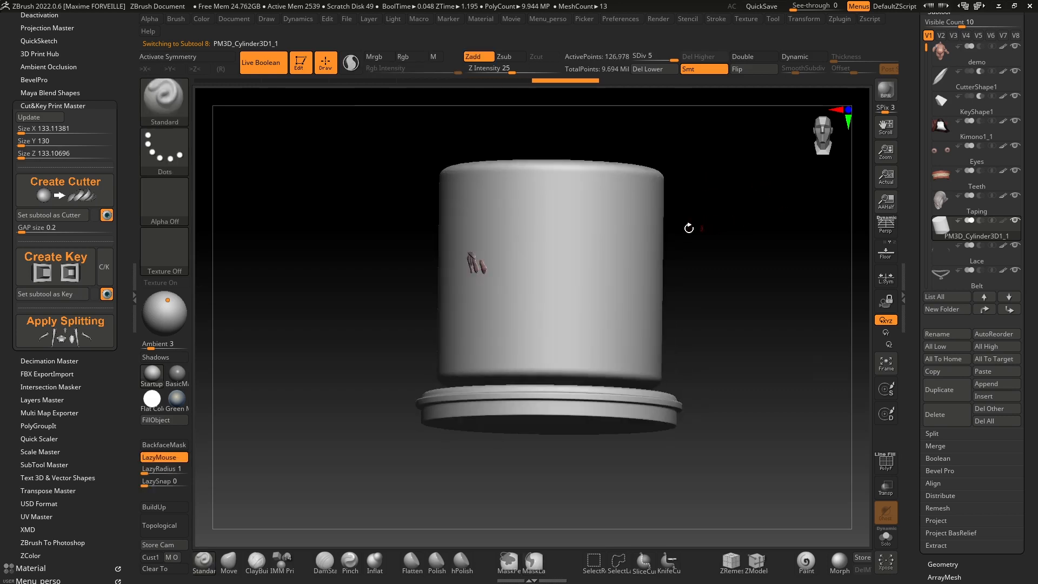
Step: Scale down, move and rotate the cylinder so it encloses the character's wrapped forearm and open hand
{"action": "key", "text": "w"}
{"action": "left_click_drag", "start_coordinate": [557, 285], "coordinate": [521, 227]}
{"action": "key", "text": "ctrl+z"}
{"action": "right_click_drag", "start_coordinate": [522, 226], "coordinate": [604, 256], "text": "shift"}
{"action": "left_click_drag", "start_coordinate": [553, 255], "coordinate": [513, 225]}
{"action": "left_click_drag", "start_coordinate": [511, 267], "coordinate": [473, 275]}
{"action": "left_click_drag", "start_coordinate": [547, 229], "coordinate": [622, 218]}
{"action": "right_click_drag", "start_coordinate": [663, 219], "coordinate": [574, 236]}
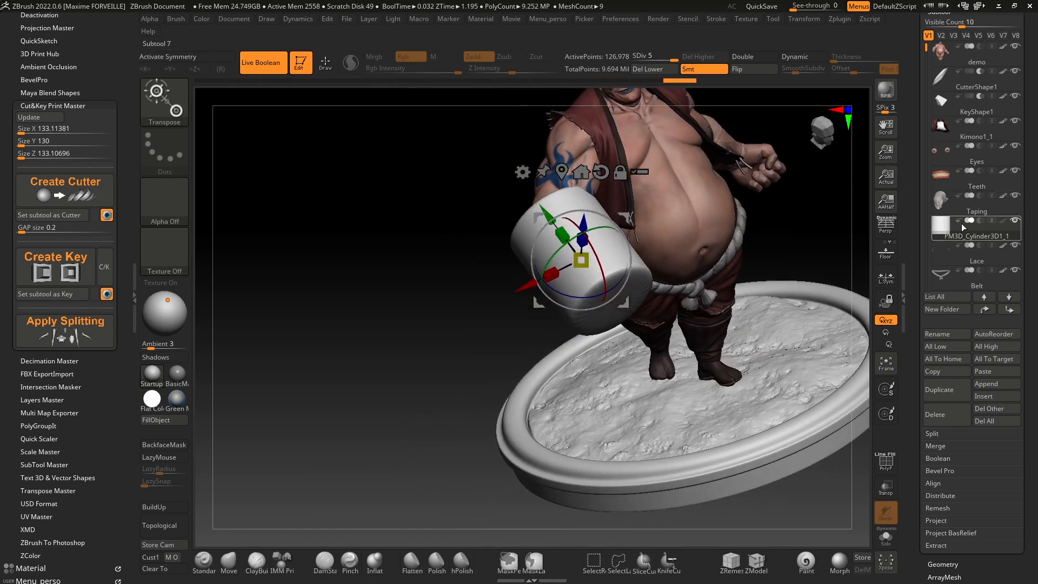
Step: Set the cylinder to subtractive and fine-tune its size and angle against the forearm
{"action": "left_click", "coordinate": [979, 221]}
{"action": "right_click_drag", "start_coordinate": [663, 306], "coordinate": [637, 230], "text": "alt"}
{"action": "right_click_drag", "start_coordinate": [622, 311], "coordinate": [618, 360], "text": "ctrl"}
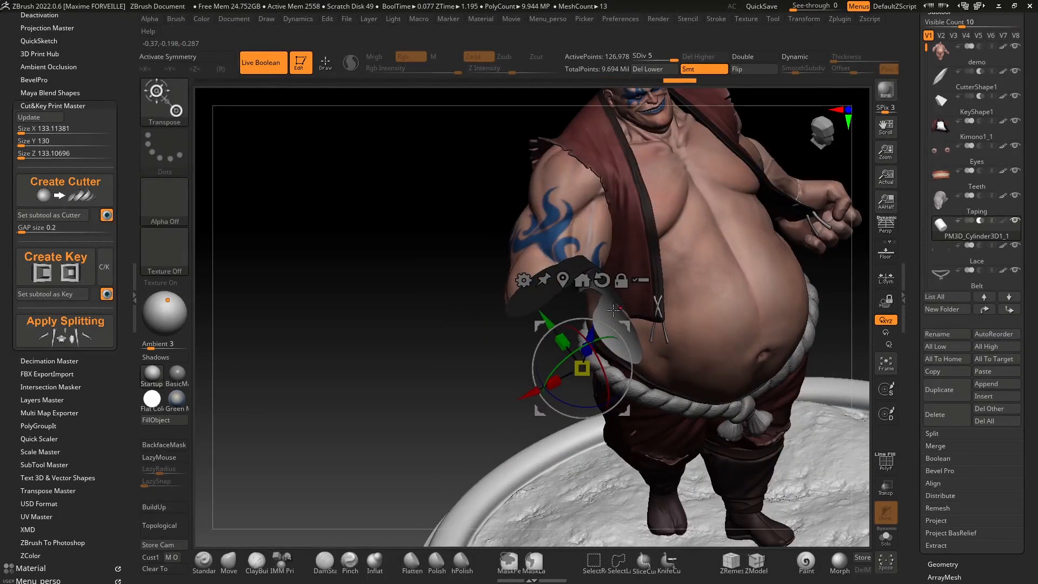
{"action": "left_click_drag", "start_coordinate": [552, 382], "coordinate": [568, 377]}
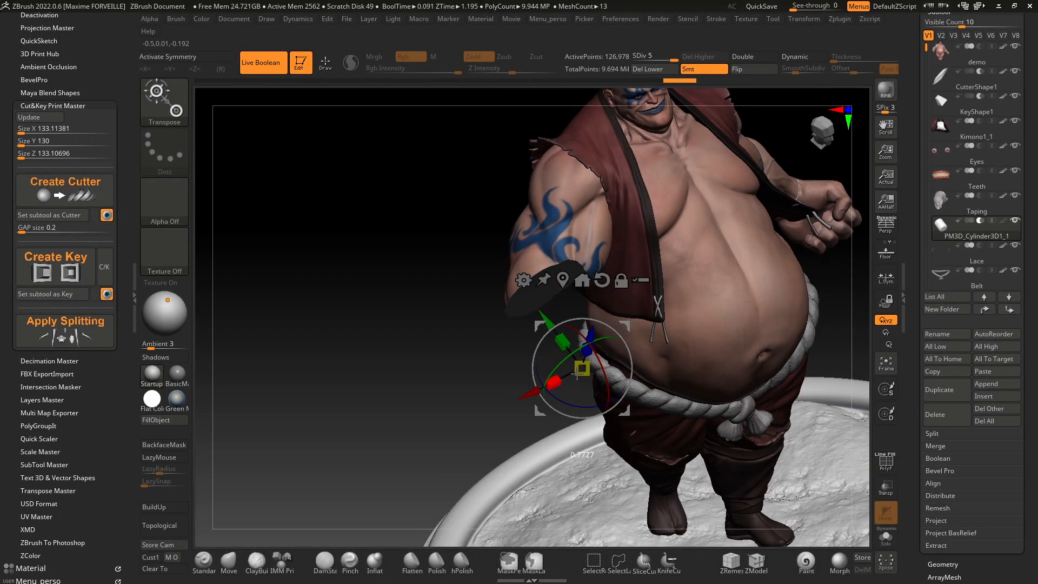
{"action": "right_click_drag", "start_coordinate": [685, 237], "coordinate": [691, 294]}
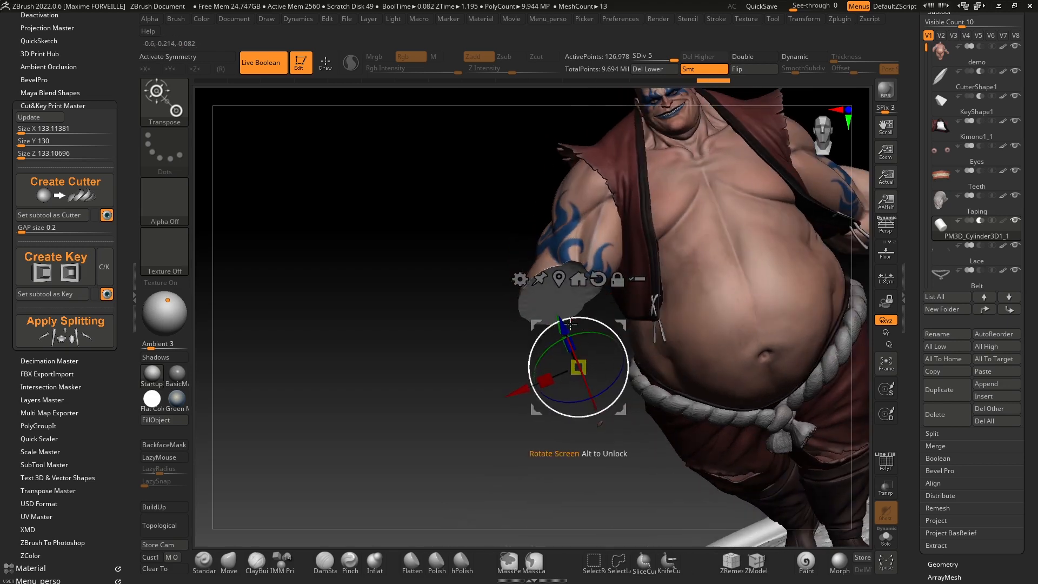
{"action": "right_click_drag", "start_coordinate": [520, 323], "coordinate": [568, 324]}
{"action": "left_click_drag", "start_coordinate": [577, 317], "coordinate": [580, 320]}
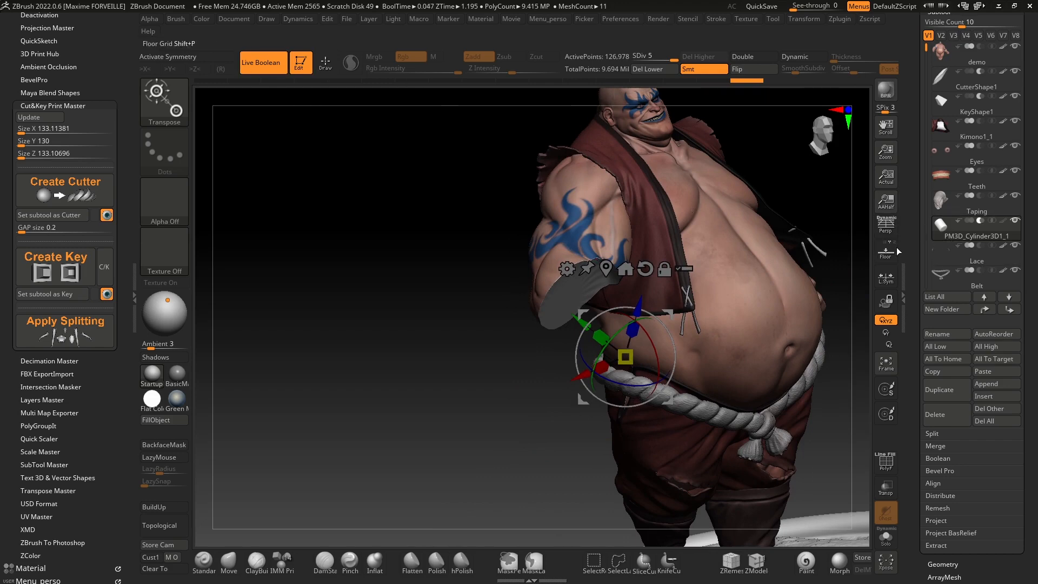
Step: Set the cylinder back to additive, define it as a cutter and inspect its cut line across the forearm
{"action": "left_click", "coordinate": [968, 222]}
{"action": "right_click_drag", "start_coordinate": [712, 246], "coordinate": [731, 271], "text": "alt"}
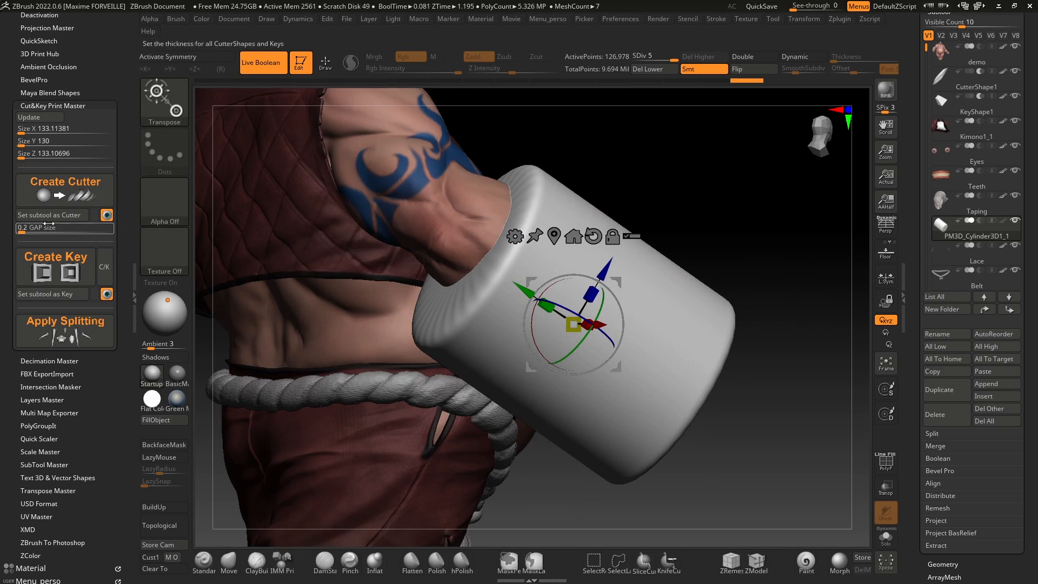
{"action": "left_click", "coordinate": [70, 221]}
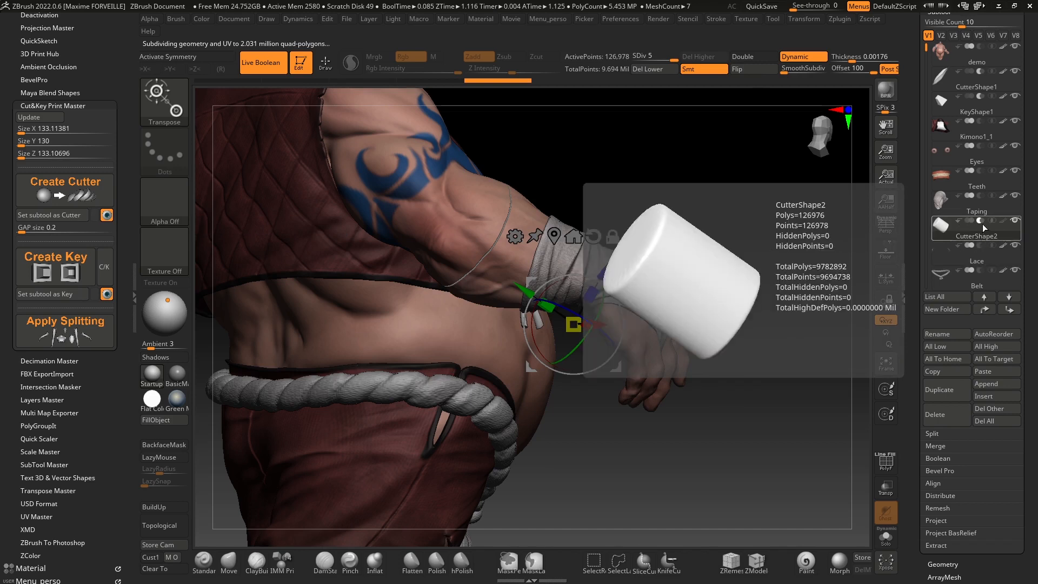
{"action": "left_click_drag", "start_coordinate": [618, 190], "coordinate": [480, 208]}
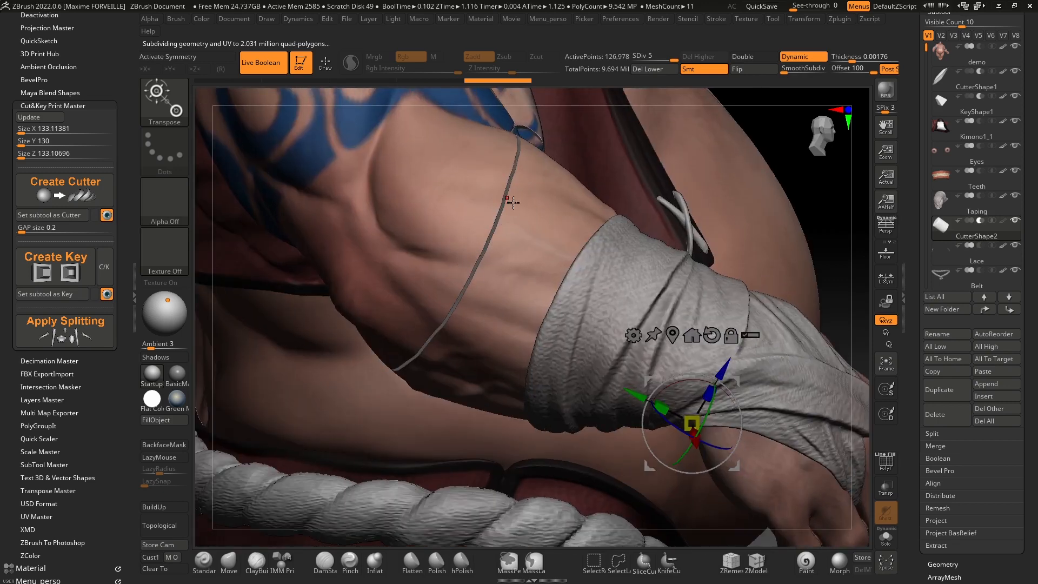
{"action": "right_click_drag", "start_coordinate": [483, 211], "coordinate": [632, 239], "text": "ctrl"}
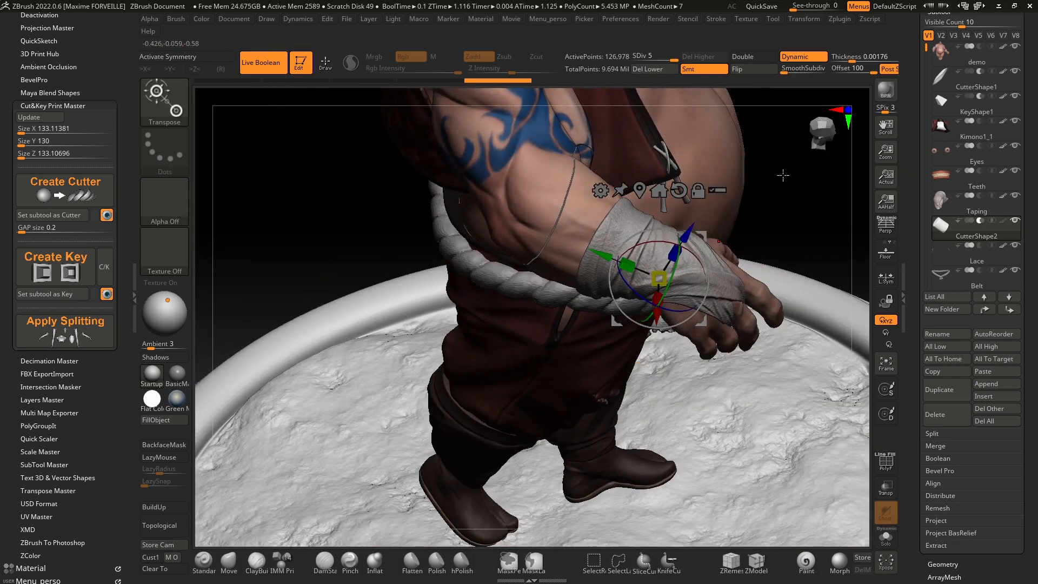
Step: Move and tilt the cylinder cutter down the forearm so its cut sits closer to the taping's upper edge
{"action": "left_click_drag", "start_coordinate": [602, 255], "coordinate": [630, 267]}
{"action": "left_click_drag", "start_coordinate": [662, 299], "coordinate": [592, 303]}
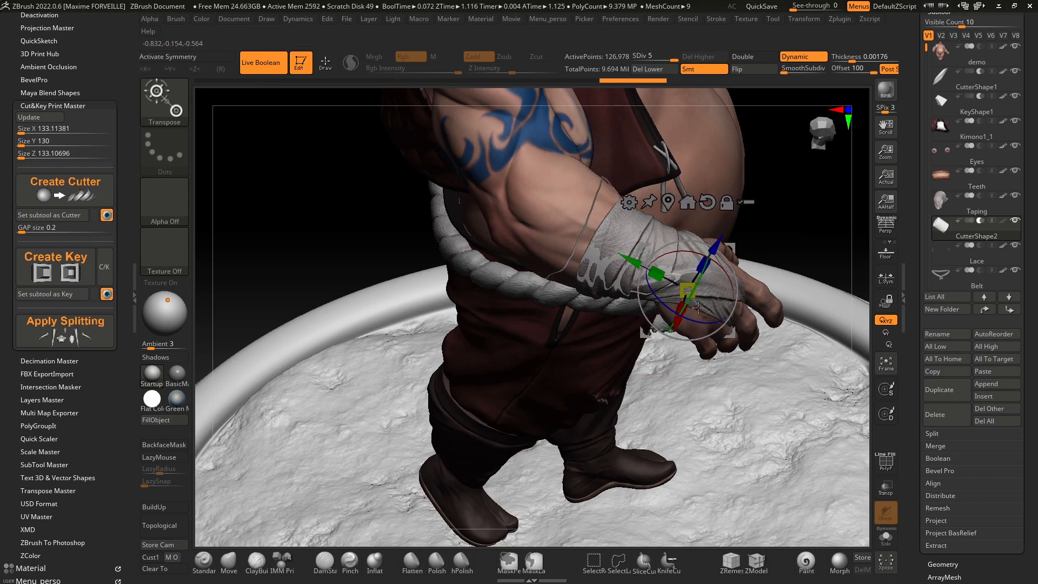
{"action": "left_click_drag", "start_coordinate": [676, 323], "coordinate": [673, 324]}
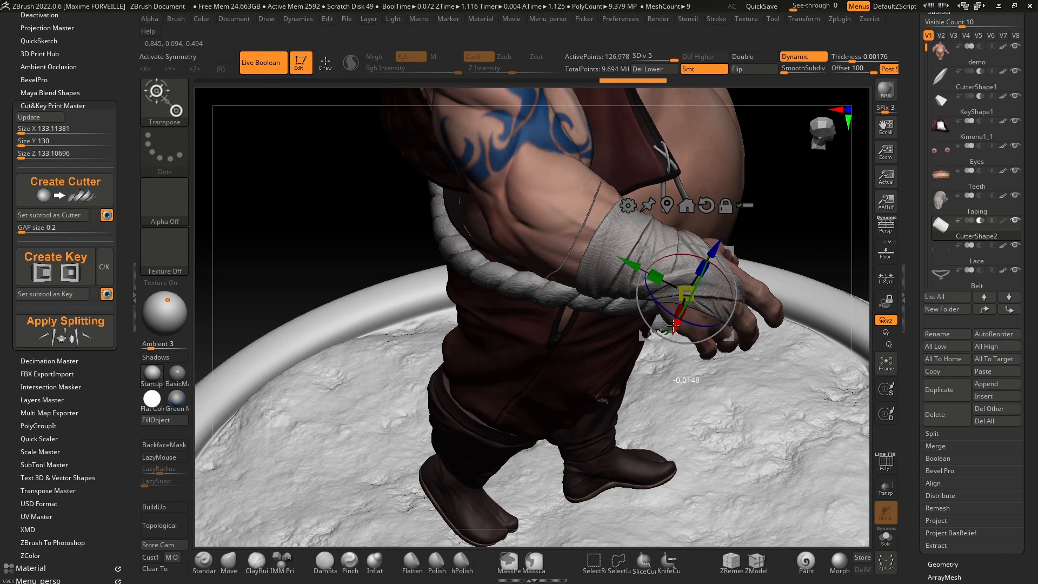
Step: Reshape the forearm cutter with the Move brush so its cut follows the upper edge of the taping
{"action": "left_click", "coordinate": [230, 563]}
{"action": "mouse_move", "coordinate": [644, 154]}
{"action": "right_mouse_down"}
{"action": "mouse_move", "coordinate": [640, 181]}
{"action": "mouse_move", "coordinate": [601, 185]}
{"action": "mouse_move", "coordinate": [648, 155]}
{"action": "right_mouse_up"}
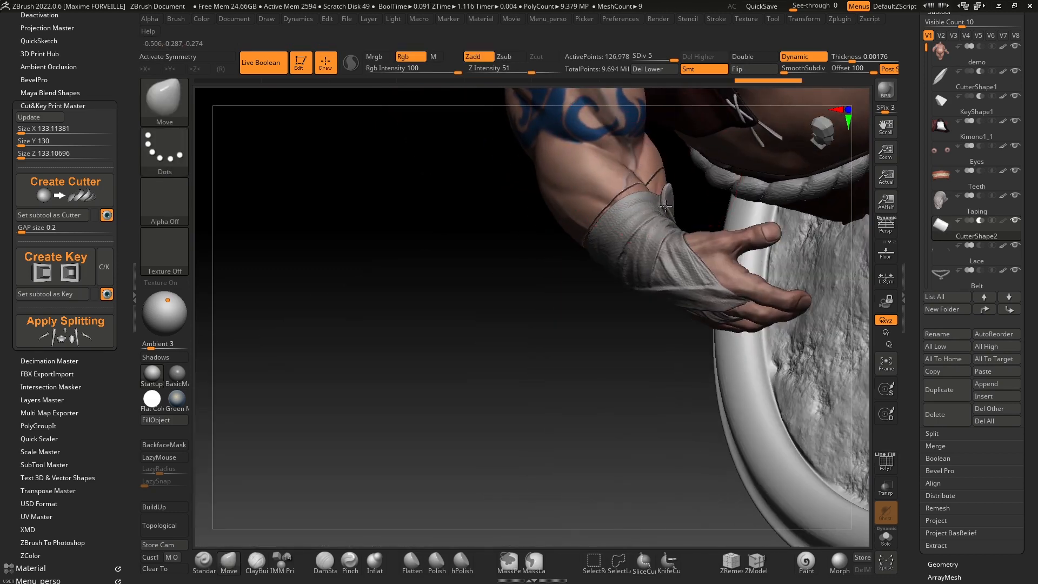
{"action": "right_click_drag", "start_coordinate": [673, 216], "coordinate": [731, 168]}
{"action": "right_click_drag", "start_coordinate": [670, 199], "coordinate": [635, 303]}
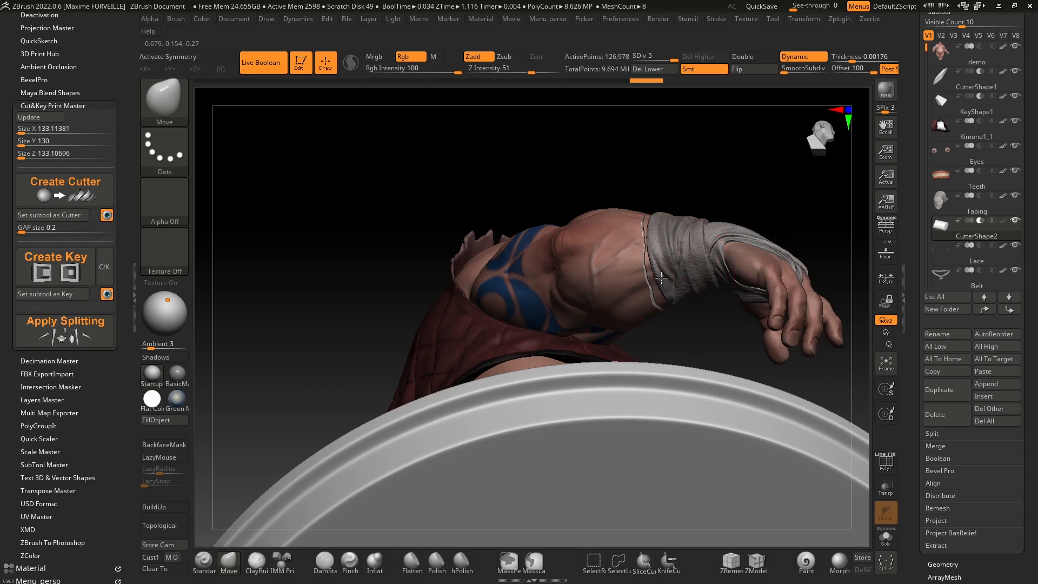
{"action": "mouse_move", "coordinate": [651, 296]}
{"action": "right_mouse_down"}
{"action": "mouse_move", "coordinate": [651, 306]}
{"action": "mouse_move", "coordinate": [704, 237]}
{"action": "mouse_move", "coordinate": [698, 217]}
{"action": "mouse_move", "coordinate": [658, 214]}
{"action": "mouse_move", "coordinate": [670, 234]}
{"action": "mouse_move", "coordinate": [576, 228]}
{"action": "right_mouse_up"}
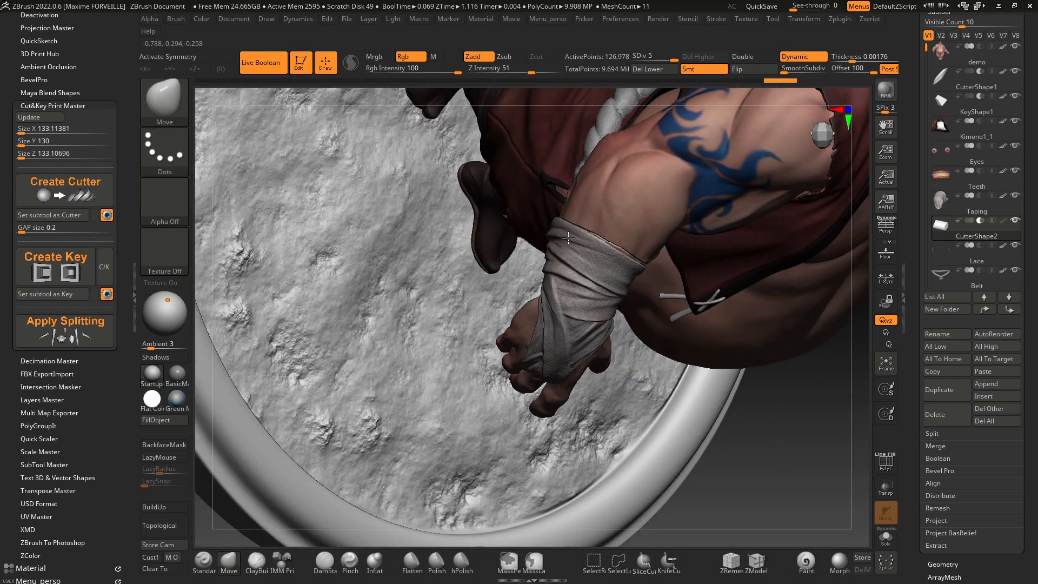
{"action": "right_click_drag", "start_coordinate": [692, 284], "coordinate": [813, 494]}
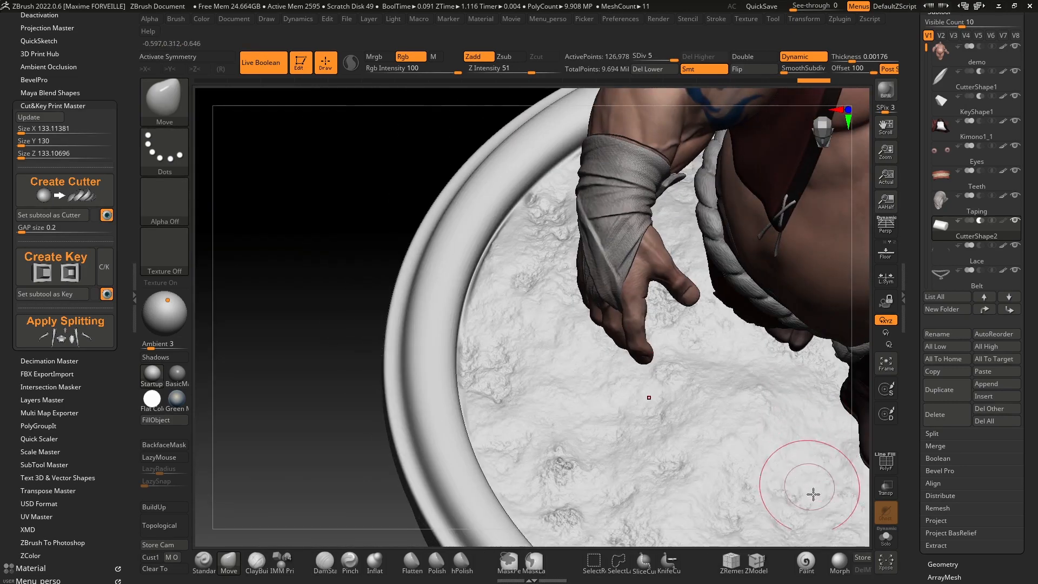
Step: Isolate the forearm cutter, smooth and adjust its reshaped end, and check it alone and against the arm
{"action": "left_click", "coordinate": [885, 539]}
{"action": "right_click_drag", "start_coordinate": [816, 546], "coordinate": [728, 323]}
{"action": "mouse_move", "coordinate": [709, 368]}
{"action": "right_mouse_down"}
{"action": "mouse_move", "coordinate": [631, 259]}
{"action": "mouse_move", "coordinate": [603, 302]}
{"action": "right_mouse_up"}
{"action": "right_click_drag", "start_coordinate": [603, 303], "coordinate": [596, 339], "text": "ctrl"}
{"action": "left_click_drag", "start_coordinate": [536, 285], "coordinate": [520, 283], "text": "shift"}
{"action": "mouse_move", "coordinate": [524, 283]}
{"action": "left_mouse_down"}
{"action": "mouse_move", "coordinate": [527, 262]}
{"action": "mouse_move", "coordinate": [544, 267]}
{"action": "left_mouse_up"}
{"action": "left_click", "coordinate": [886, 535]}
{"action": "mouse_move", "coordinate": [735, 358]}
{"action": "right_mouse_down", "text": "ctrl"}
{"action": "mouse_move", "coordinate": [608, 216]}
{"action": "mouse_move", "coordinate": [593, 268]}
{"action": "mouse_move", "coordinate": [600, 243]}
{"action": "right_mouse_up", "text": "ctrl"}
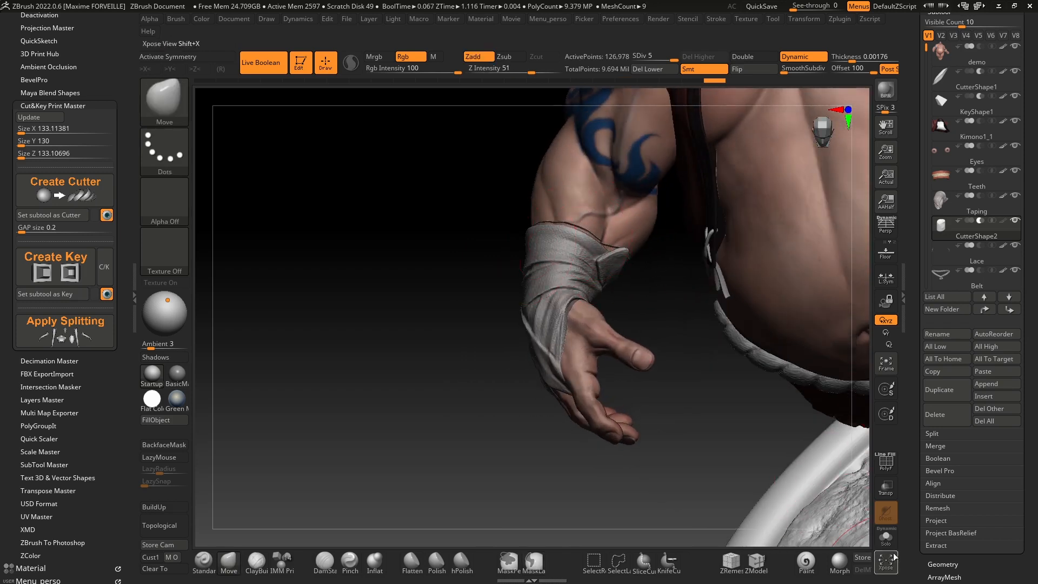
{"action": "left_click", "coordinate": [885, 535]}
{"action": "right_click_drag", "start_coordinate": [678, 373], "coordinate": [654, 324]}
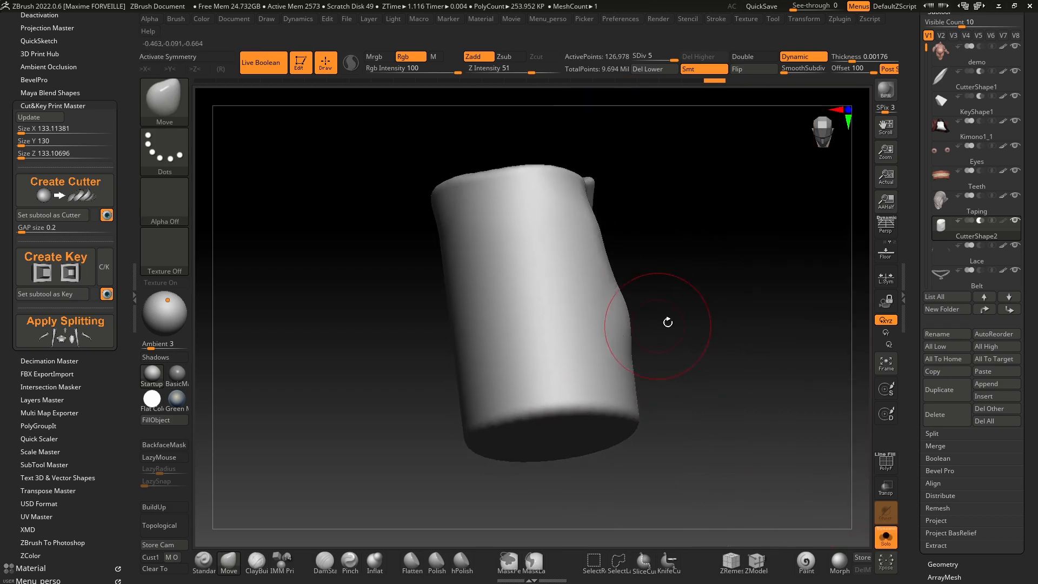
{"action": "left_click", "coordinate": [885, 537]}
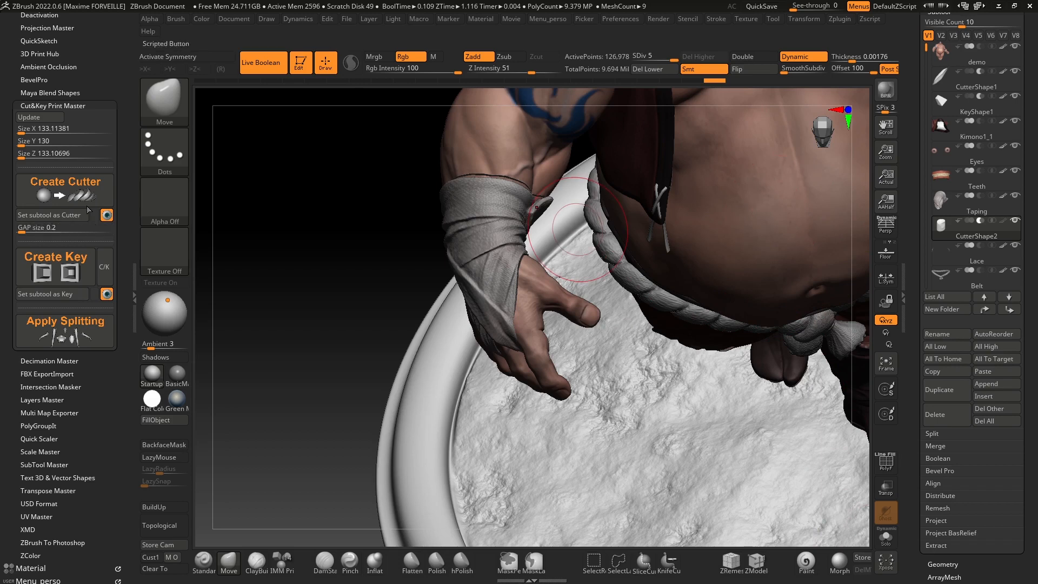
Step: Create a cylindrical key for the forearm cutter
{"action": "right_click_drag", "start_coordinate": [287, 271], "coordinate": [238, 230], "text": "ctrl"}
{"action": "left_click", "coordinate": [50, 277]}
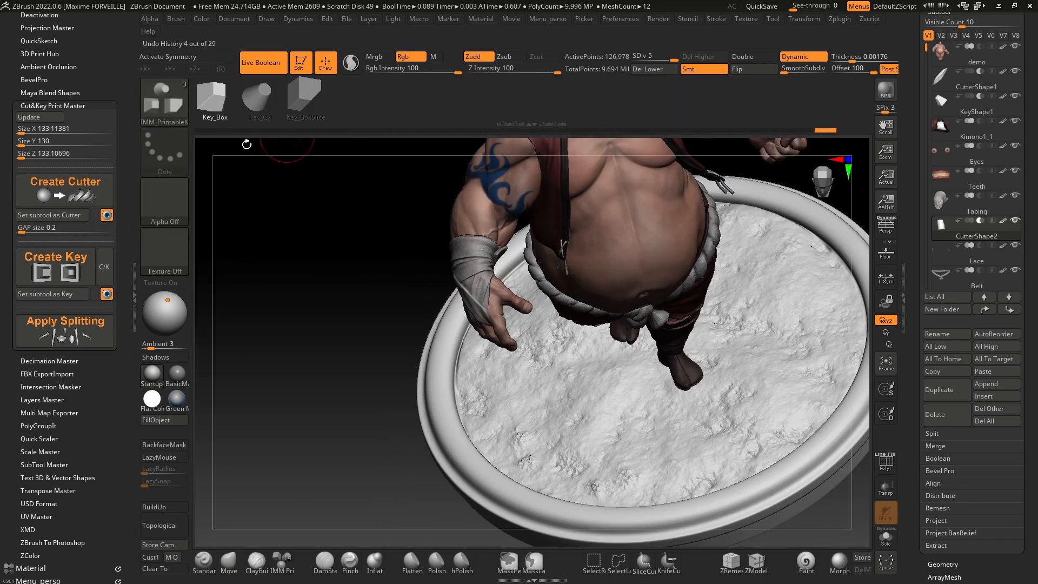
{"action": "left_click", "coordinate": [263, 103]}
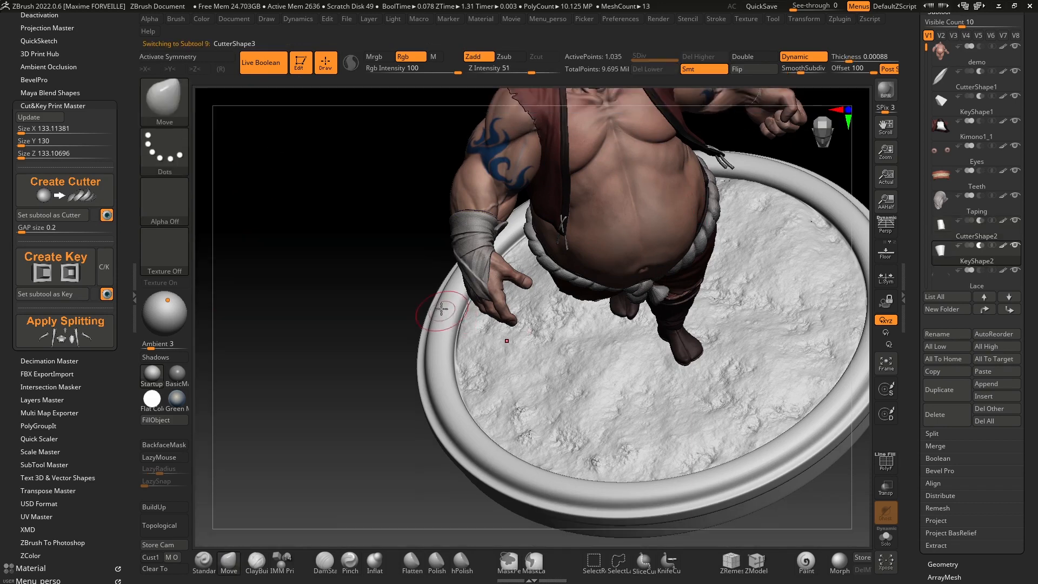
Step: Using a transparent view, move and rotate the cylindrical key to the cutter's upper end inside the forearm
{"action": "left_click", "coordinate": [885, 487]}
{"action": "left_click_drag", "start_coordinate": [864, 476], "coordinate": [766, 360]}
{"action": "left_click", "coordinate": [887, 361]}
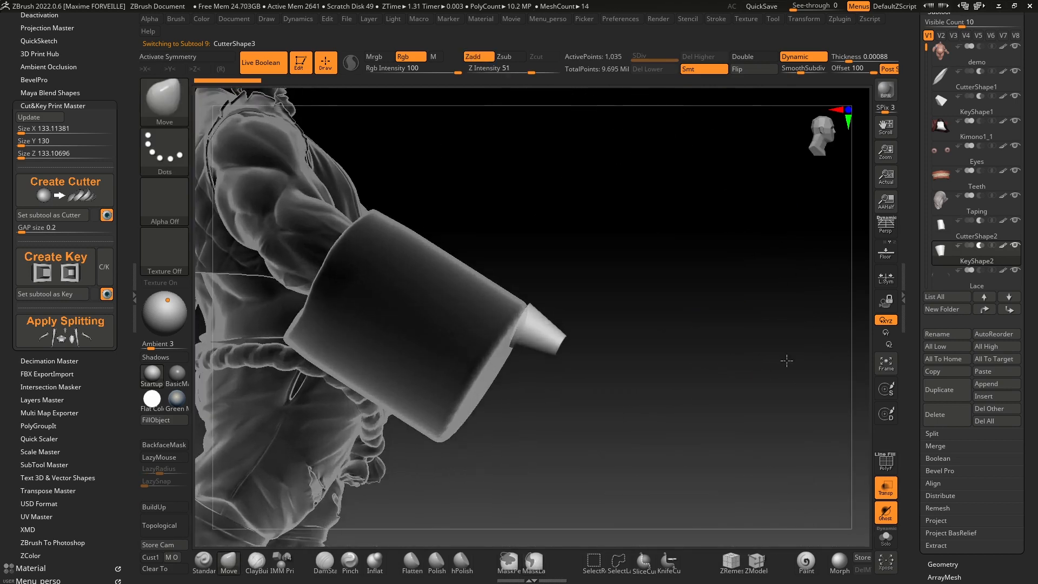
{"action": "left_click_drag", "start_coordinate": [620, 313], "coordinate": [397, 287]}
{"action": "mouse_move", "coordinate": [570, 309]}
{"action": "left_mouse_down"}
{"action": "mouse_move", "coordinate": [705, 297]}
{"action": "mouse_move", "coordinate": [534, 282]}
{"action": "mouse_move", "coordinate": [378, 355]}
{"action": "mouse_move", "coordinate": [383, 370]}
{"action": "left_mouse_up"}
{"action": "key", "text": "w"}
{"action": "left_click_drag", "start_coordinate": [567, 285], "coordinate": [504, 294]}
{"action": "left_click_drag", "start_coordinate": [447, 273], "coordinate": [436, 266]}
{"action": "left_click_drag", "start_coordinate": [428, 324], "coordinate": [559, 266]}
{"action": "left_click_drag", "start_coordinate": [771, 329], "coordinate": [731, 318]}
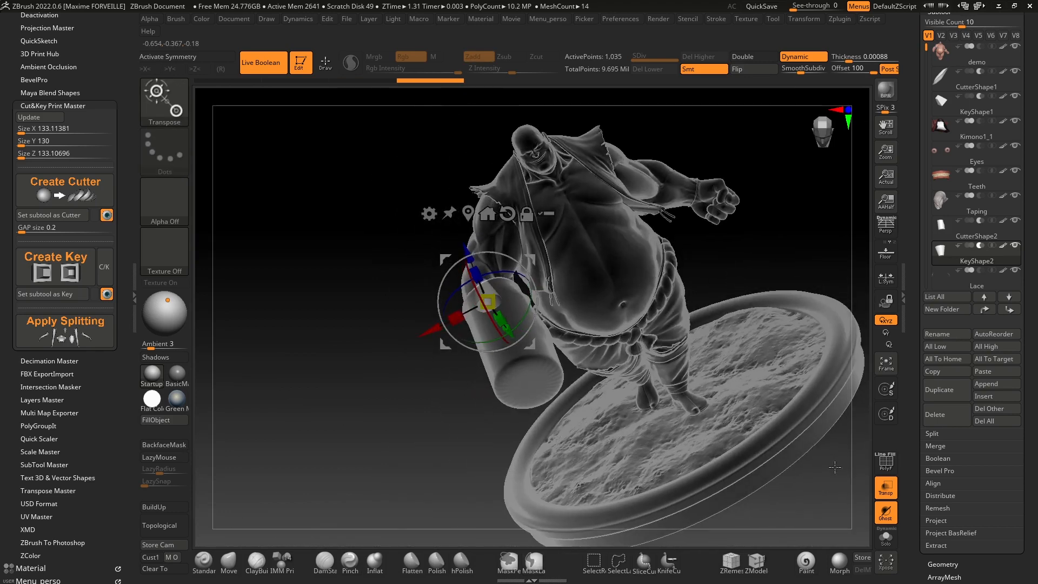
{"action": "left_click", "coordinate": [886, 488]}
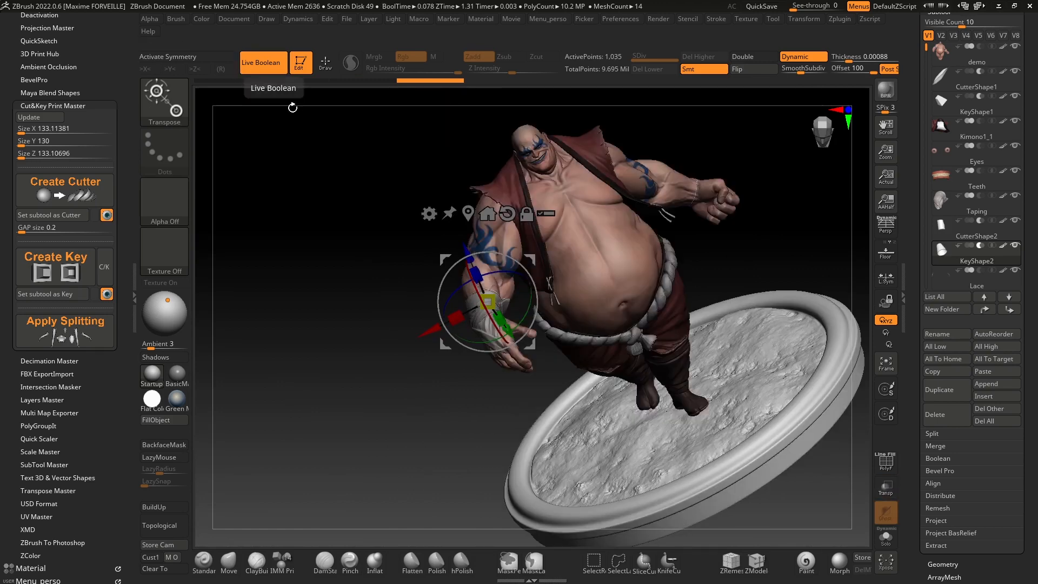
Step: Return to draw mode and examine the whole character and the contact between its shoes and the base
{"action": "key", "text": "q"}
{"action": "mouse_move", "coordinate": [298, 271]}
{"action": "right_mouse_down"}
{"action": "mouse_move", "coordinate": [332, 238]}
{"action": "mouse_move", "coordinate": [576, 196]}
{"action": "mouse_move", "coordinate": [528, 193]}
{"action": "right_mouse_up"}
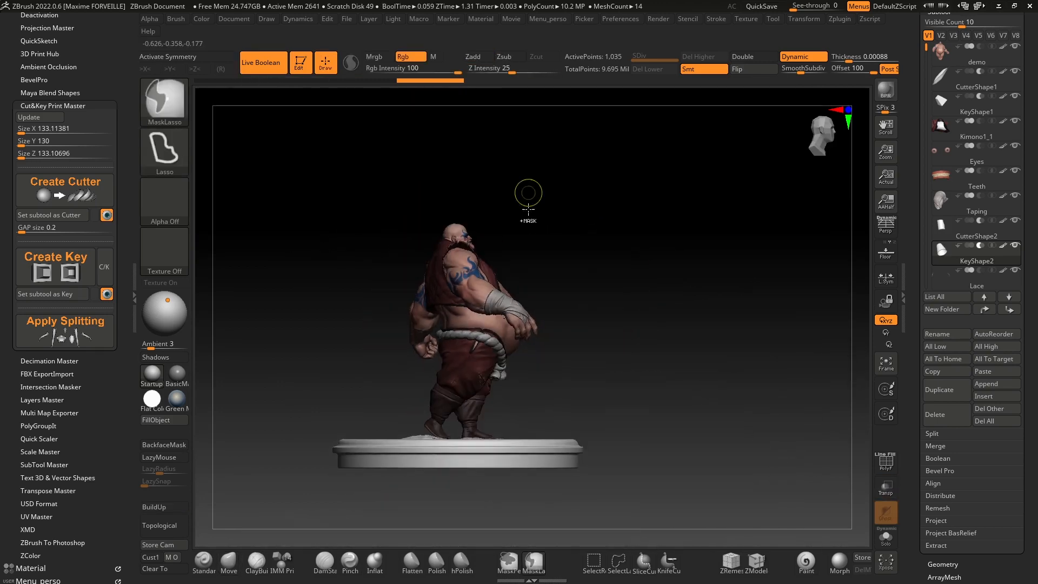
{"action": "right_click_drag", "start_coordinate": [443, 240], "coordinate": [503, 183], "text": "alt"}
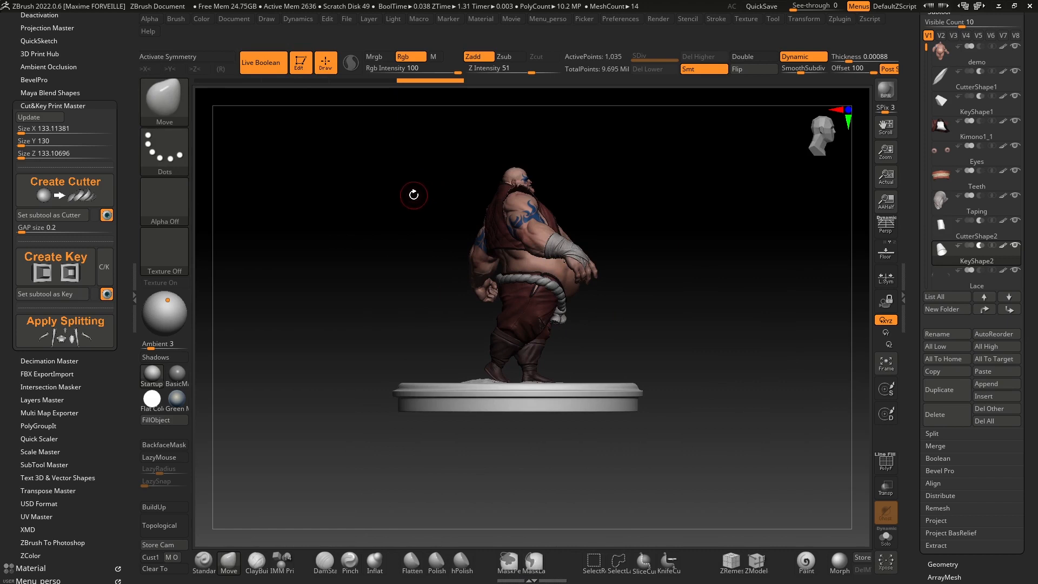
{"action": "mouse_move", "coordinate": [619, 223]}
{"action": "right_mouse_down", "text": "ctrl"}
{"action": "mouse_move", "coordinate": [555, 338]}
{"action": "mouse_move", "coordinate": [564, 329]}
{"action": "mouse_move", "coordinate": [560, 366]}
{"action": "mouse_move", "coordinate": [565, 277]}
{"action": "right_mouse_up", "text": "ctrl"}
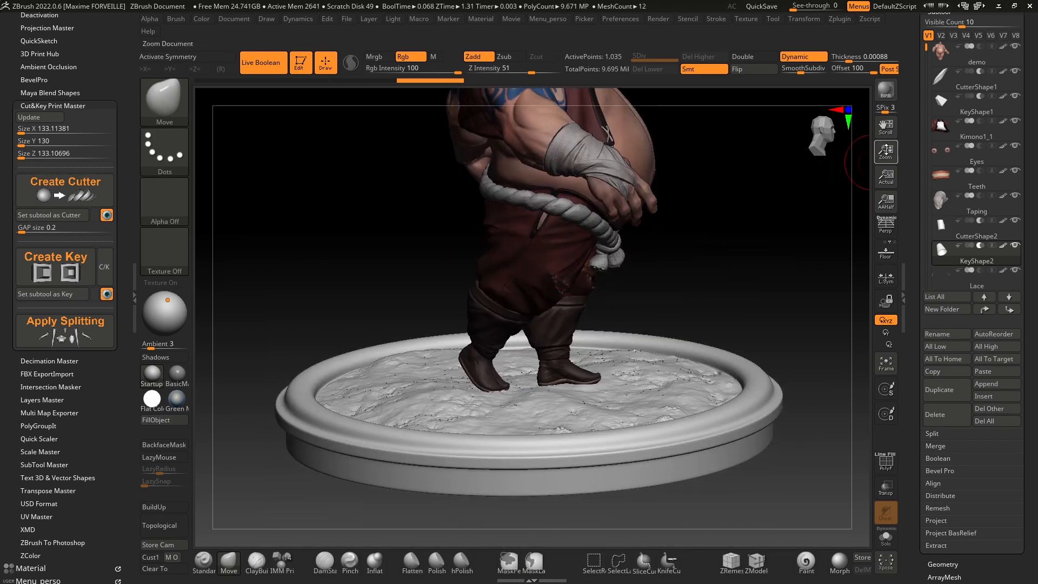
{"action": "left_click_drag", "start_coordinate": [926, 60], "coordinate": [912, 128]}
{"action": "mouse_move", "coordinate": [546, 376]}
{"action": "right_mouse_down", "text": "ctrl"}
{"action": "mouse_move", "coordinate": [533, 446]}
{"action": "mouse_move", "coordinate": [524, 298]}
{"action": "mouse_move", "coordinate": [571, 268]}
{"action": "right_mouse_up", "text": "ctrl"}
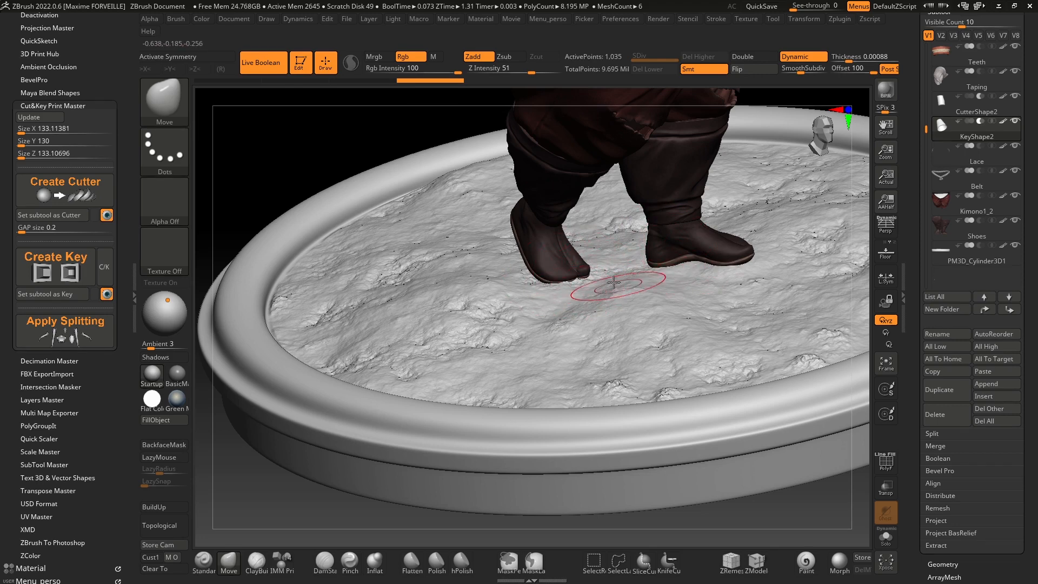
{"action": "right_click_drag", "start_coordinate": [618, 286], "coordinate": [680, 283], "text": "ctrl"}
{"action": "right_click_drag", "start_coordinate": [452, 231], "coordinate": [474, 103], "text": "alt"}
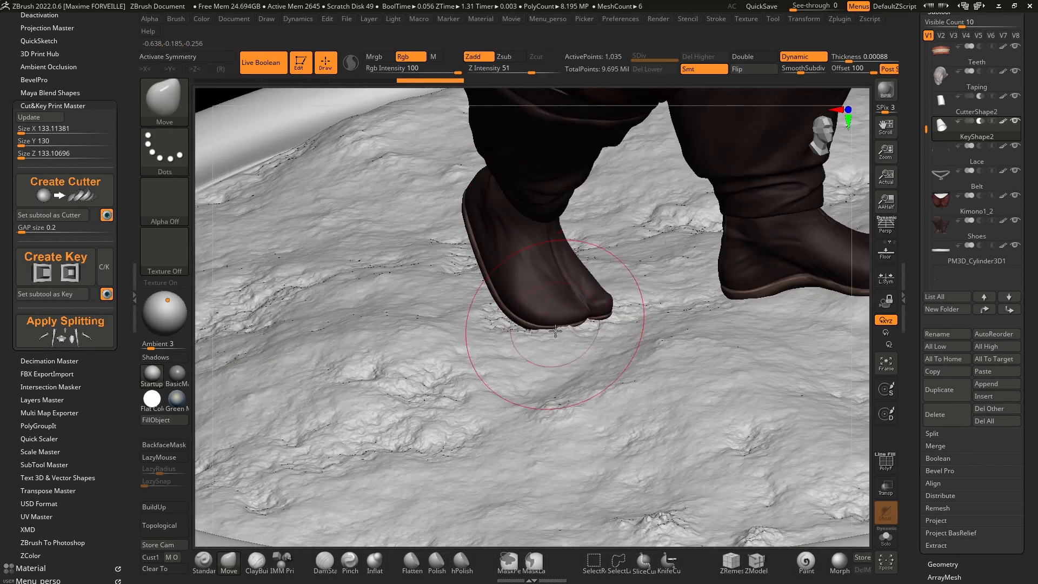
Step: Place the Shoes subtool below PM3D_Cylinder3D1, try it as subtractive to inspect the footprints, and set it back to additive
{"action": "left_click_drag", "start_coordinate": [951, 242], "coordinate": [953, 225]}
{"action": "mouse_move", "coordinate": [981, 246]}
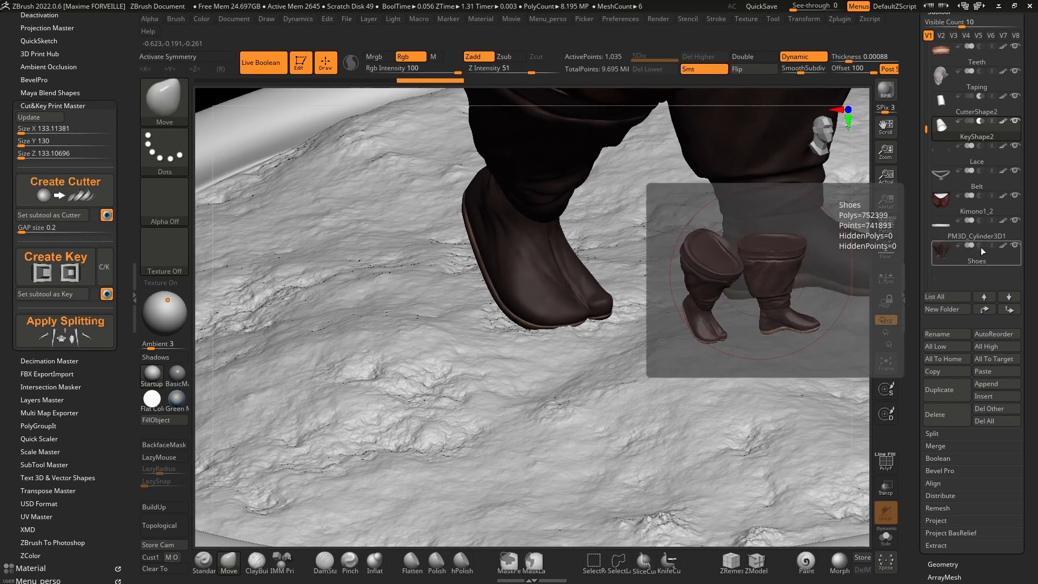
{"action": "left_click", "coordinate": [981, 246]}
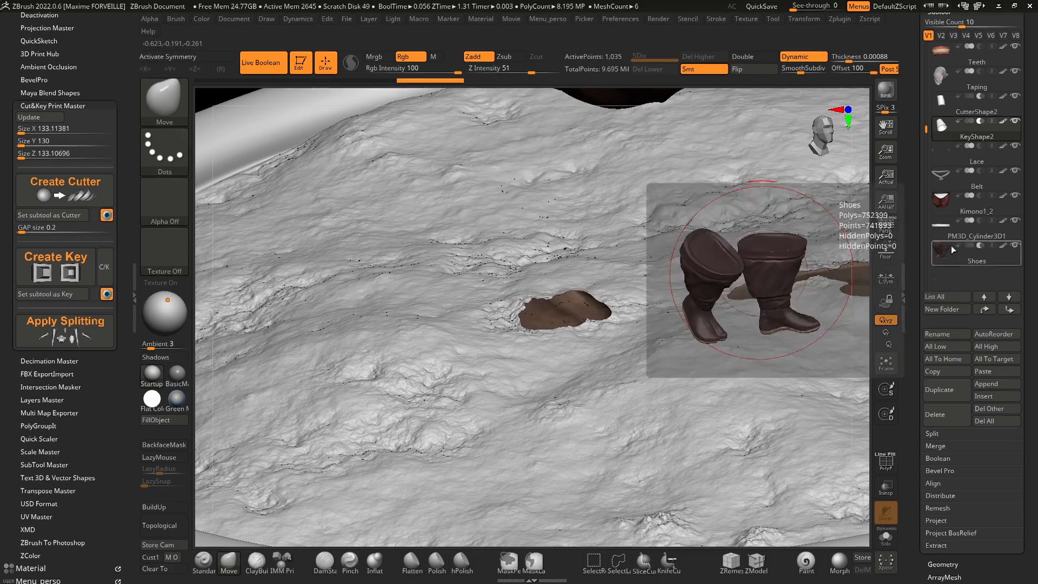
{"action": "right_click_drag", "start_coordinate": [596, 297], "coordinate": [600, 285]}
{"action": "right_click_drag", "start_coordinate": [354, 255], "coordinate": [534, 266], "text": "alt"}
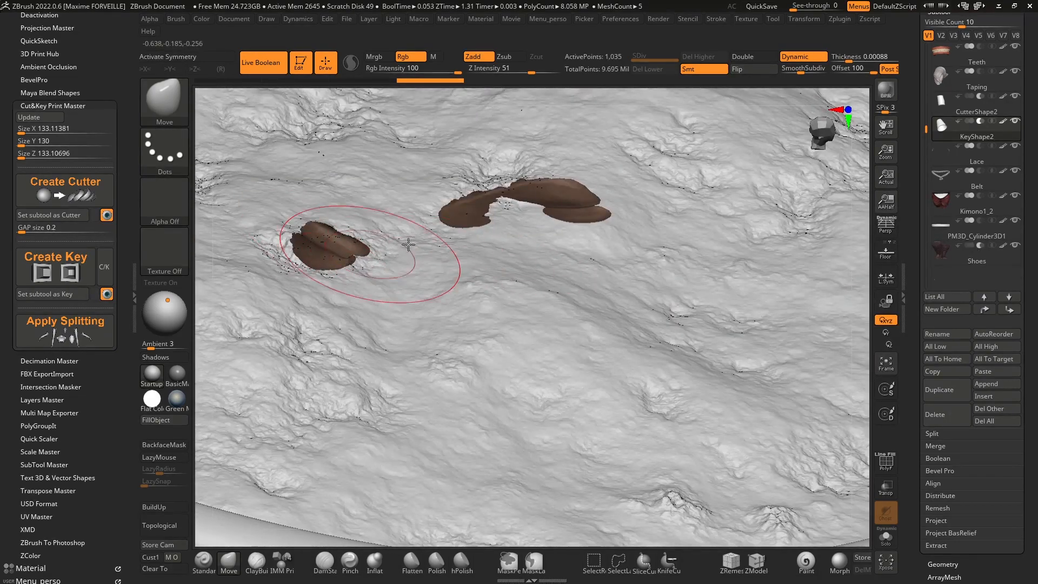
{"action": "mouse_move", "coordinate": [608, 248]}
{"action": "right_mouse_down", "text": "ctrl"}
{"action": "mouse_move", "coordinate": [610, 238]}
{"action": "mouse_move", "coordinate": [568, 396]}
{"action": "mouse_move", "coordinate": [558, 399]}
{"action": "right_mouse_up", "text": "ctrl"}
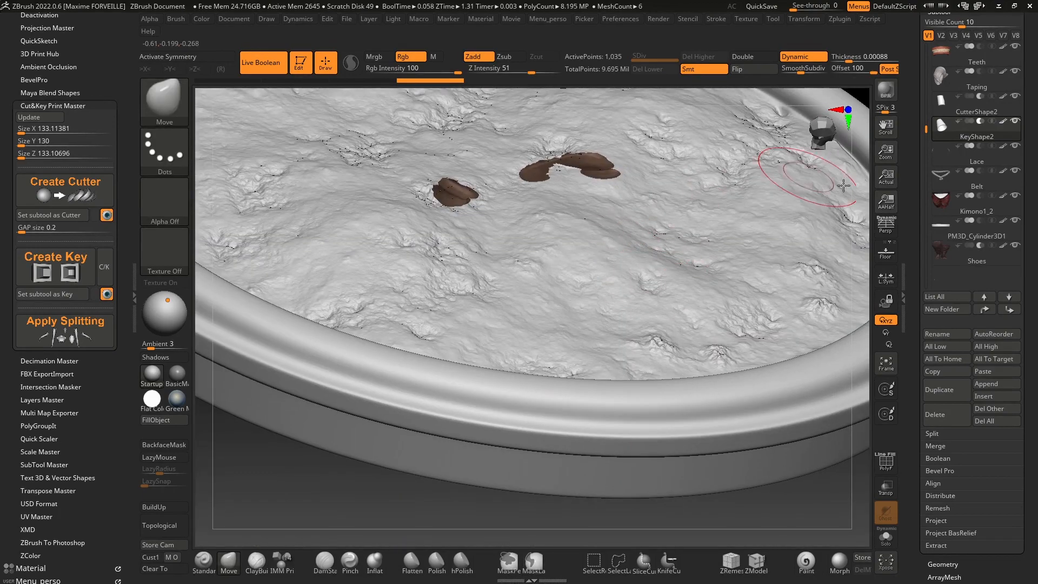
{"action": "left_click", "coordinate": [971, 245]}
Step: Select the Shoes subtool, mask the lower part of both shoes and turn off its polypaint display
{"action": "mouse_move", "coordinate": [668, 270]}
{"action": "right_mouse_down"}
{"action": "mouse_move", "coordinate": [723, 248]}
{"action": "mouse_move", "coordinate": [755, 279]}
{"action": "mouse_move", "coordinate": [691, 195]}
{"action": "right_mouse_up"}
{"action": "key", "text": "s"}
{"action": "left_click", "coordinate": [946, 257]}
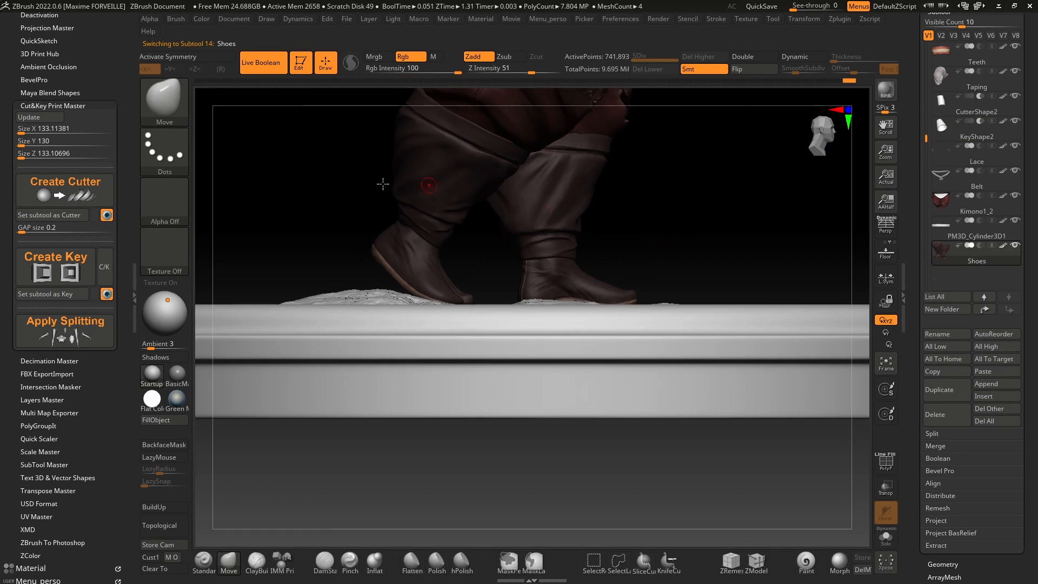
{"action": "mouse_move", "coordinate": [662, 247]}
{"action": "left_mouse_down"}
{"action": "mouse_move", "coordinate": [653, 273]}
{"action": "mouse_move", "coordinate": [650, 256]}
{"action": "mouse_move", "coordinate": [519, 300]}
{"action": "mouse_move", "coordinate": [376, 298]}
{"action": "mouse_move", "coordinate": [667, 320]}
{"action": "mouse_move", "coordinate": [705, 271]}
{"action": "mouse_move", "coordinate": [588, 297]}
{"action": "mouse_move", "coordinate": [697, 262]}
{"action": "left_mouse_up"}
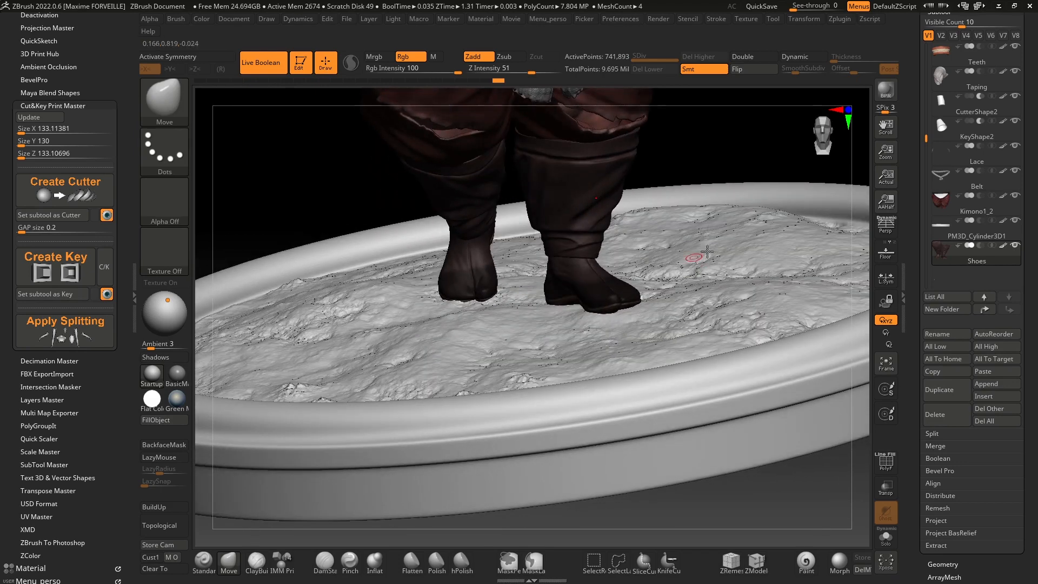
{"action": "left_click", "coordinate": [1004, 247]}
{"action": "mouse_move", "coordinate": [604, 289]}
{"action": "right_mouse_down"}
{"action": "mouse_move", "coordinate": [491, 319]}
{"action": "mouse_move", "coordinate": [532, 302]}
{"action": "mouse_move", "coordinate": [548, 229]}
{"action": "right_mouse_up"}
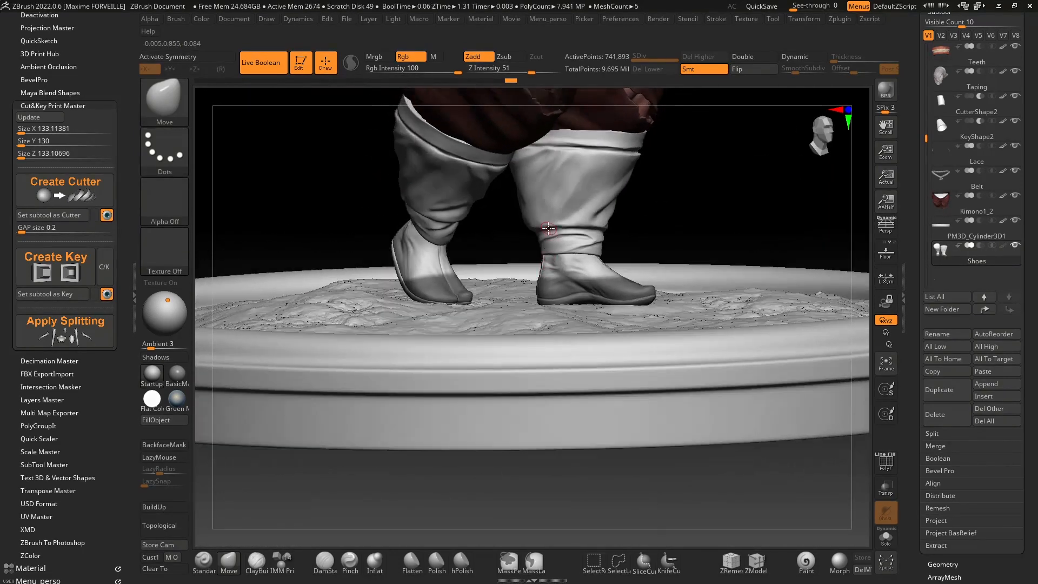
Step: Set the Shoes subtool as a cutter, using only its masked part
{"action": "left_click", "coordinate": [54, 228]}
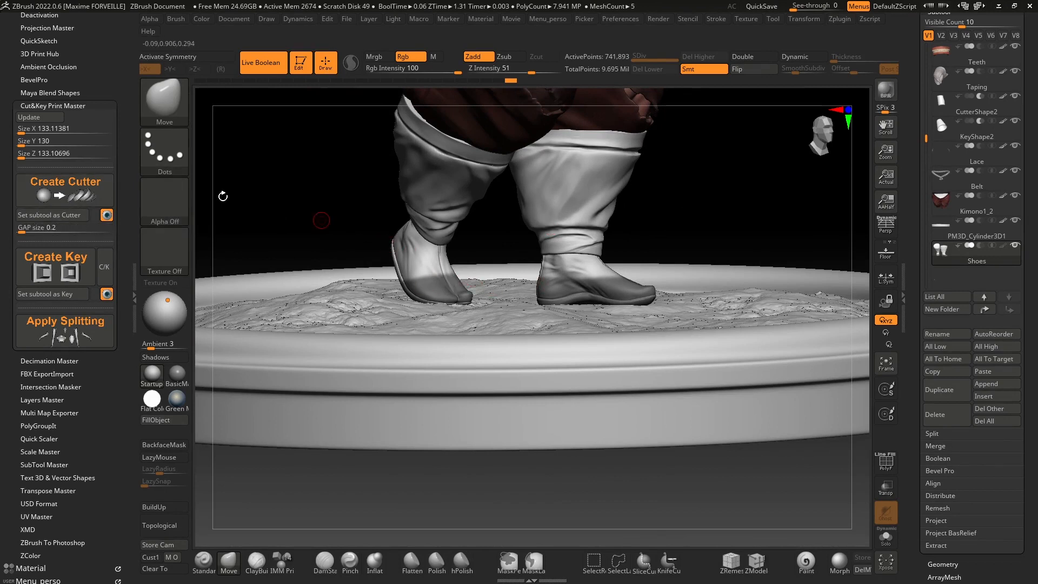
{"action": "left_click", "coordinate": [70, 216]}
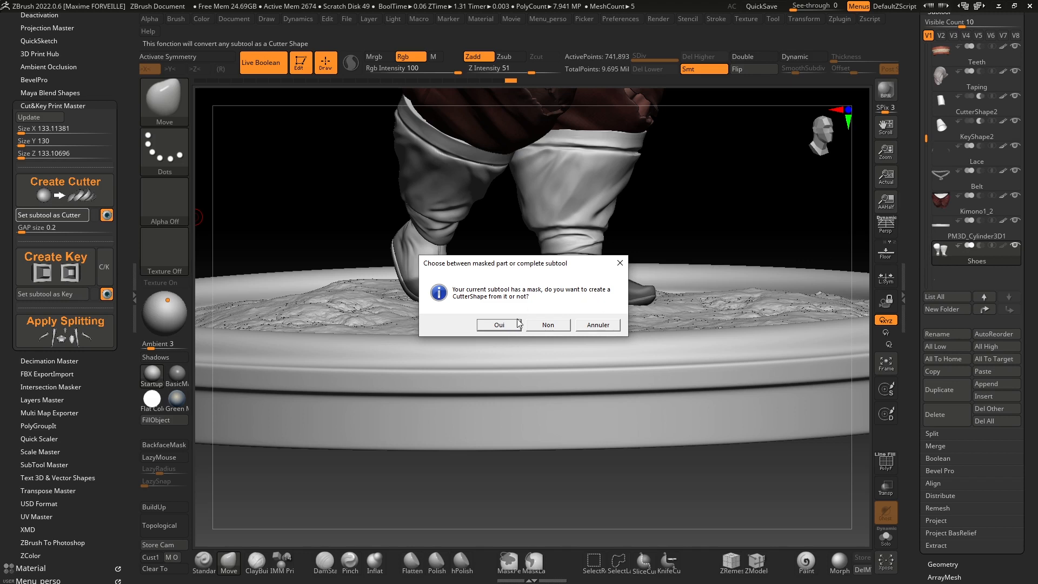
{"action": "left_click", "coordinate": [499, 325]}
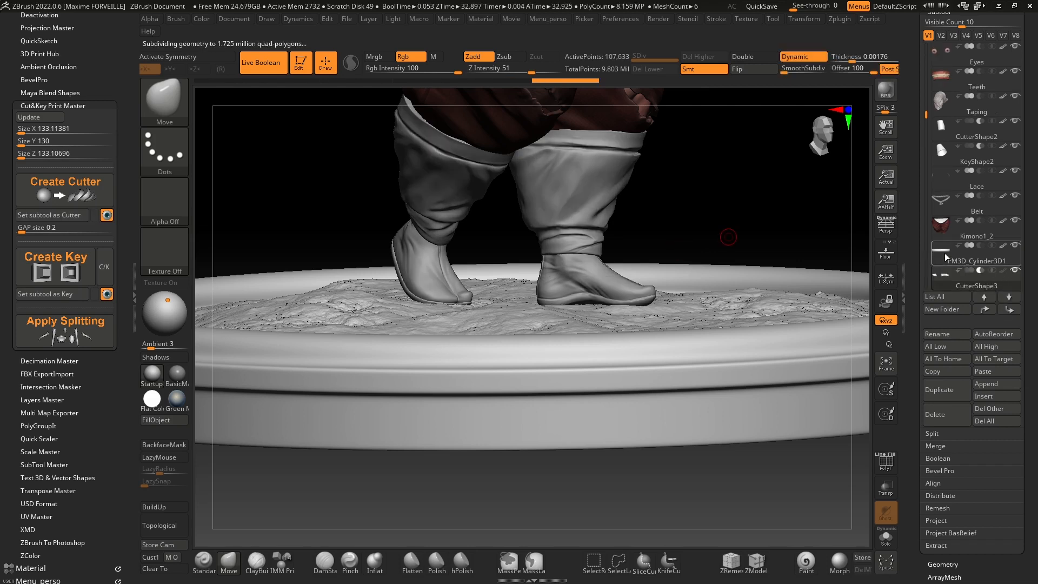
Step: Select the new shoe cutter and examine it under the soles, both isolated and together with the base
{"action": "left_click_drag", "start_coordinate": [924, 194], "coordinate": [925, 204]}
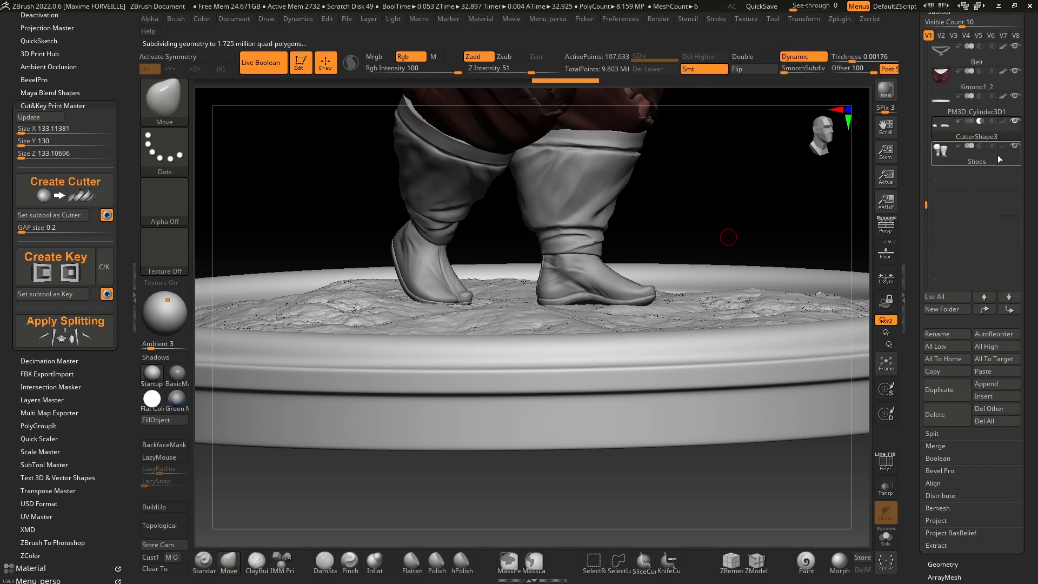
{"action": "left_click", "coordinate": [997, 137]}
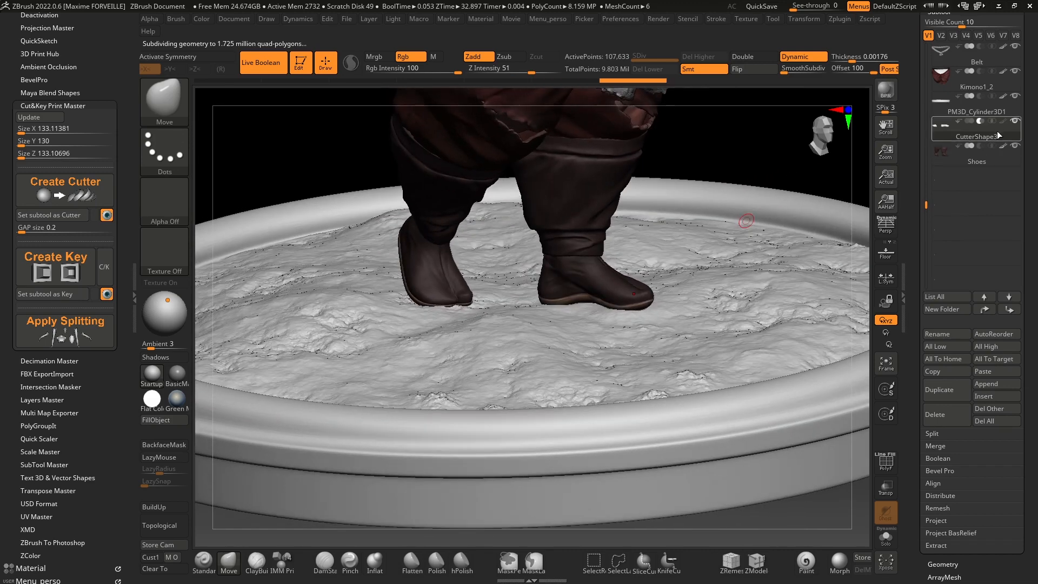
{"action": "key", "text": "space"}
{"action": "left_click", "coordinate": [758, 196]}
{"action": "right_click_drag", "start_coordinate": [506, 232], "coordinate": [541, 350]}
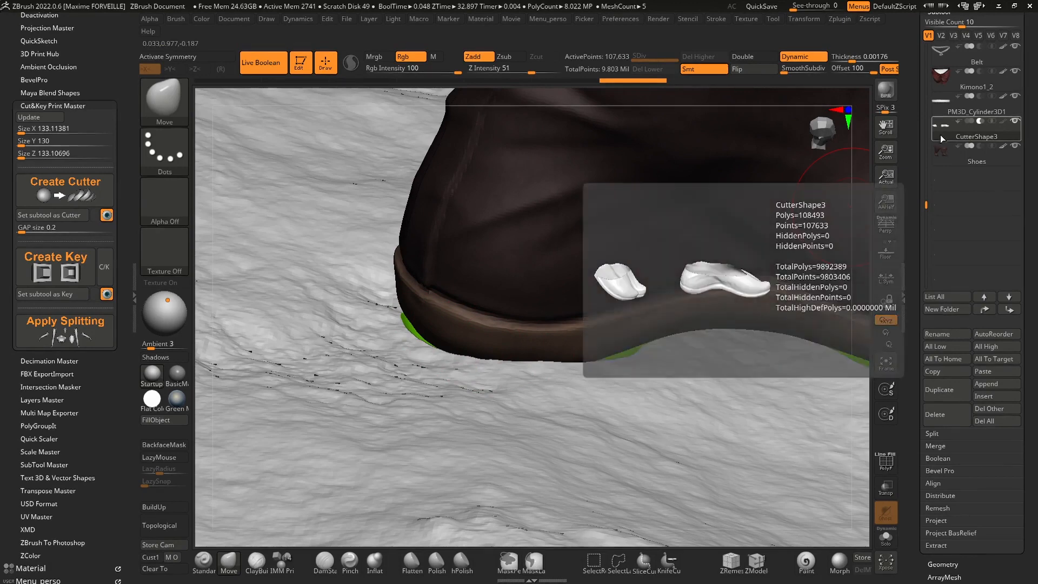
{"action": "left_click", "coordinate": [882, 542]}
{"action": "right_click_drag", "start_coordinate": [743, 401], "coordinate": [600, 352]}
{"action": "left_click", "coordinate": [887, 542]}
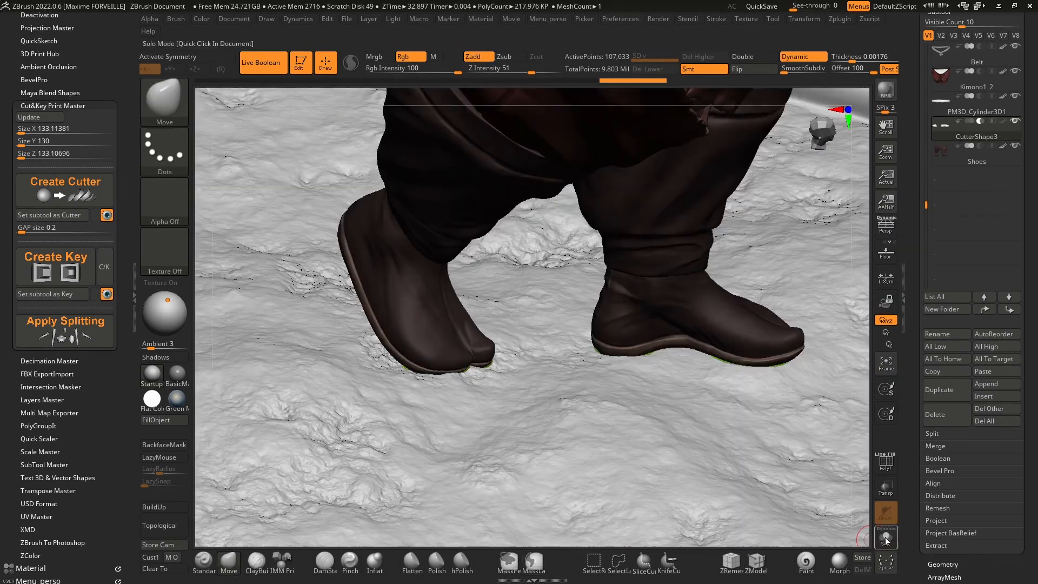
{"action": "right_click_drag", "start_coordinate": [699, 364], "coordinate": [674, 334], "text": "ctrl"}
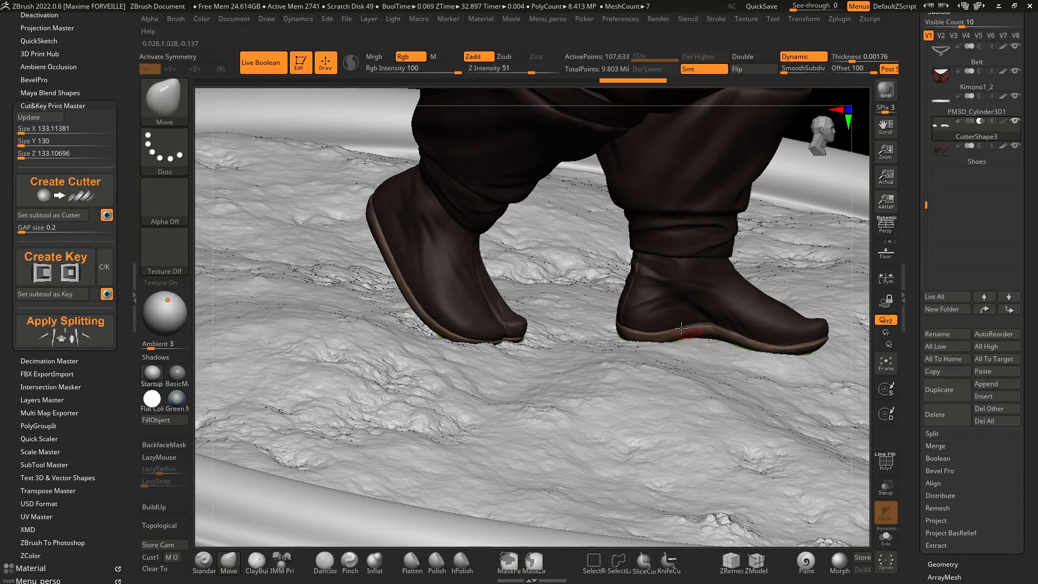
Step: Set the cutter gap size to 0.54216 and inspect the clearance around both soles
{"action": "left_click", "coordinate": [31, 228]}
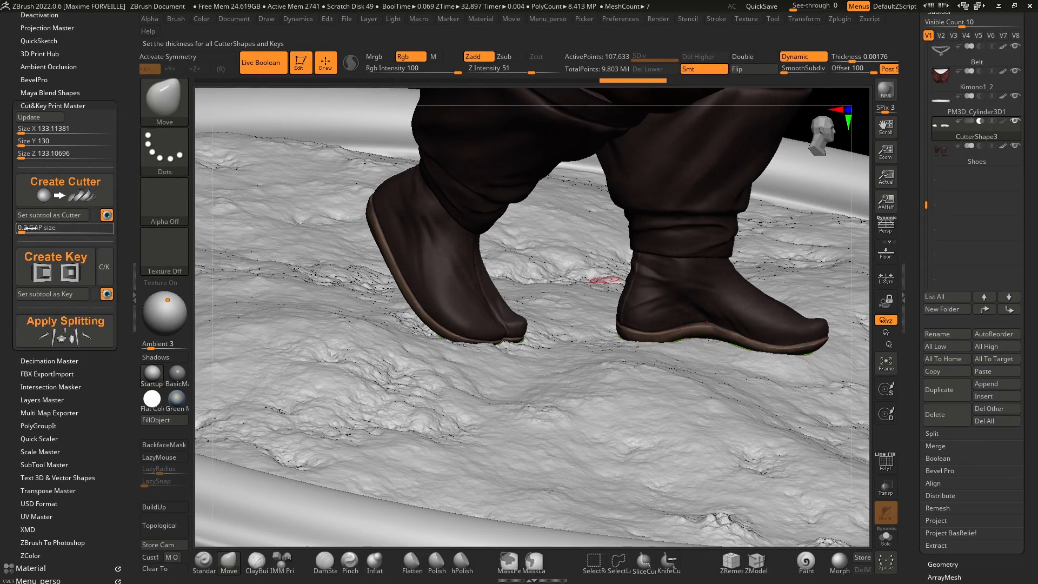
{"action": "left_click", "coordinate": [25, 230]}
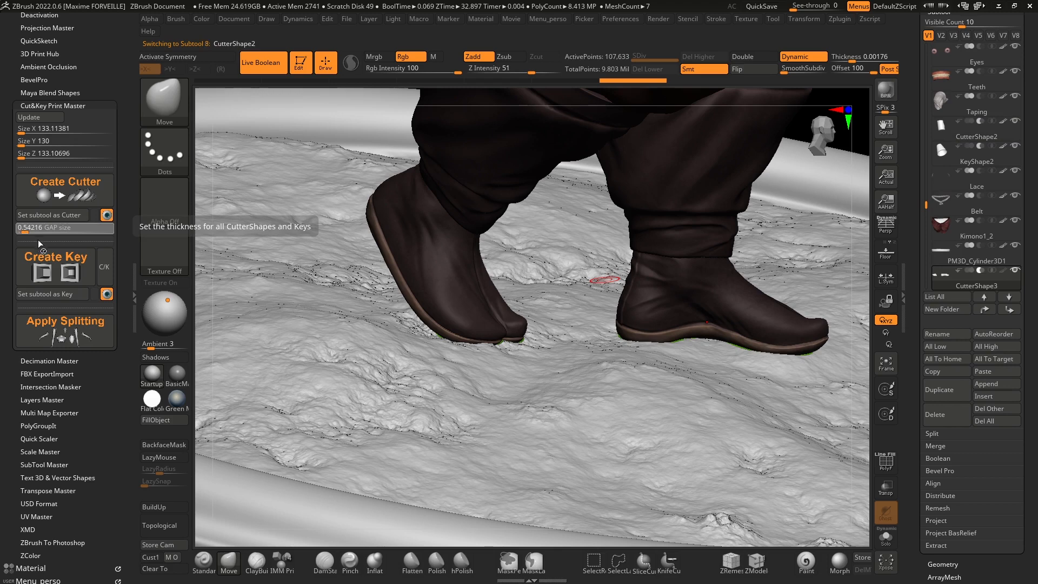
{"action": "right_click_drag", "start_coordinate": [627, 281], "coordinate": [682, 336]}
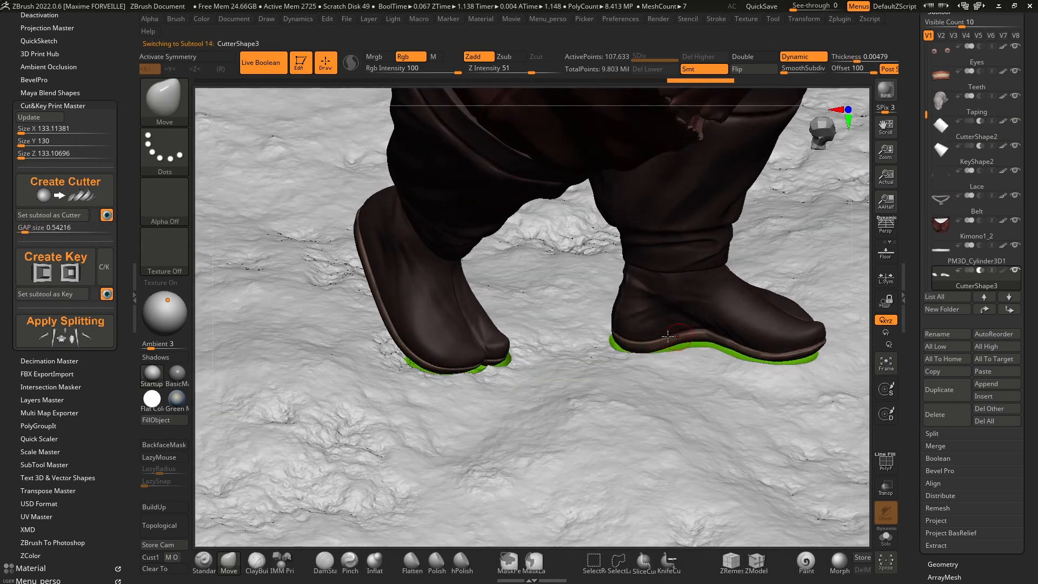
Step: Try a gap size of 2 on the shoe cutter, and reduce it to 0.2
{"action": "type", "text": "2"}
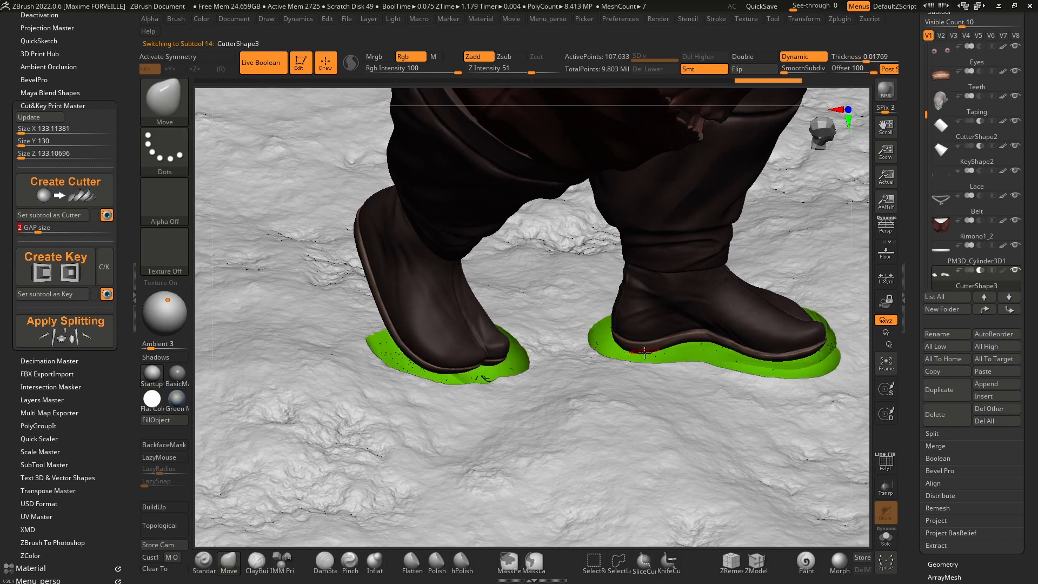
{"action": "mouse_move", "coordinate": [559, 333]}
{"action": "right_mouse_down"}
{"action": "mouse_move", "coordinate": [545, 288]}
{"action": "mouse_move", "coordinate": [508, 289]}
{"action": "mouse_move", "coordinate": [551, 319]}
{"action": "right_mouse_up"}
{"action": "left_click_drag", "start_coordinate": [48, 228], "coordinate": [69, 232]}
{"action": "left_click", "coordinate": [81, 232]}
{"action": "type", "text": "0.2"}
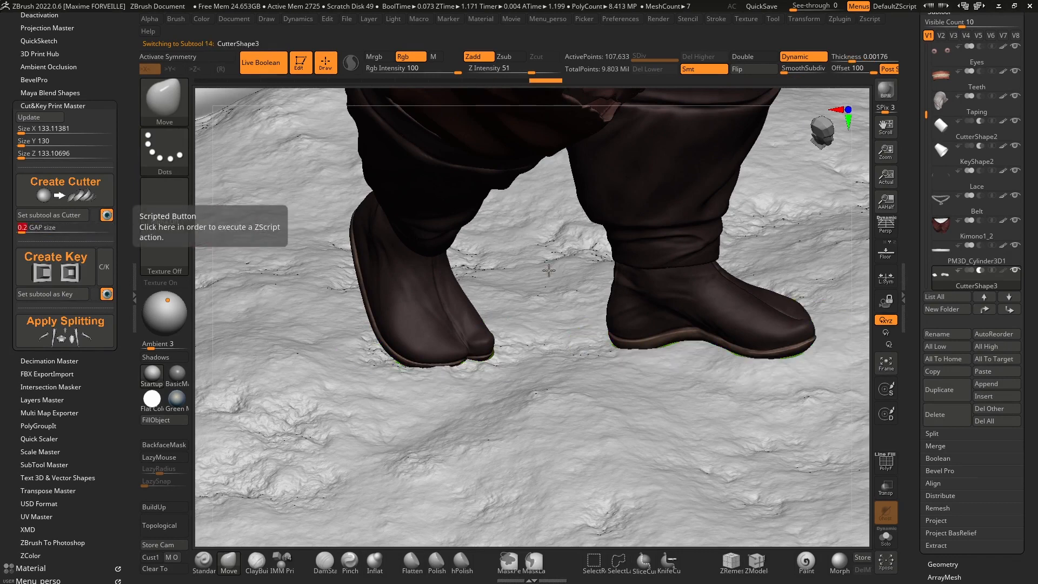
{"action": "right_click_drag", "start_coordinate": [580, 241], "coordinate": [602, 336], "text": "ctrl"}
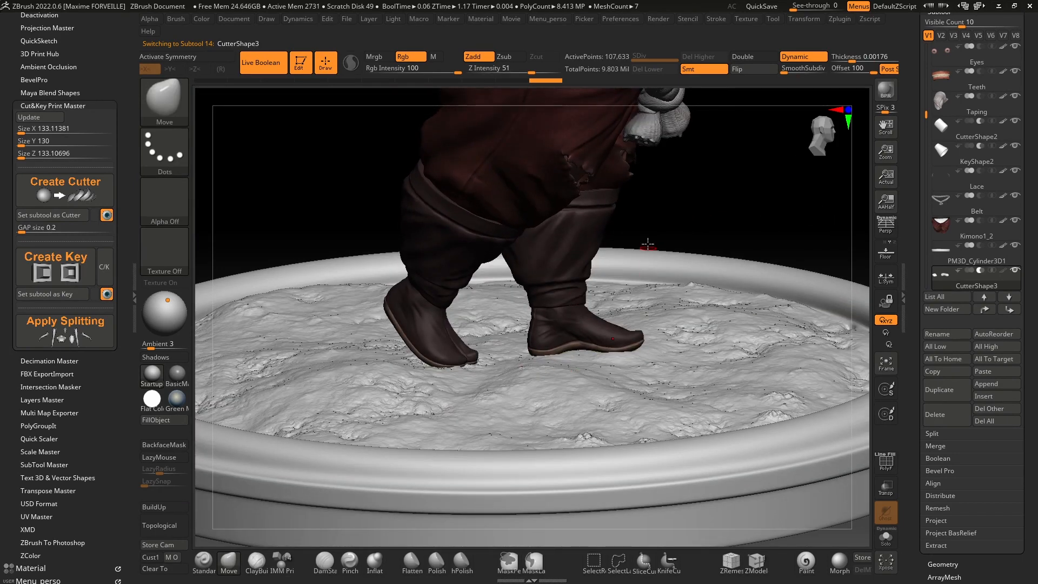
Step: Switch to the prepared tool named final and bring its last key and cutter subtools into reach
{"action": "left_click_drag", "start_coordinate": [927, 148], "coordinate": [924, 163]}
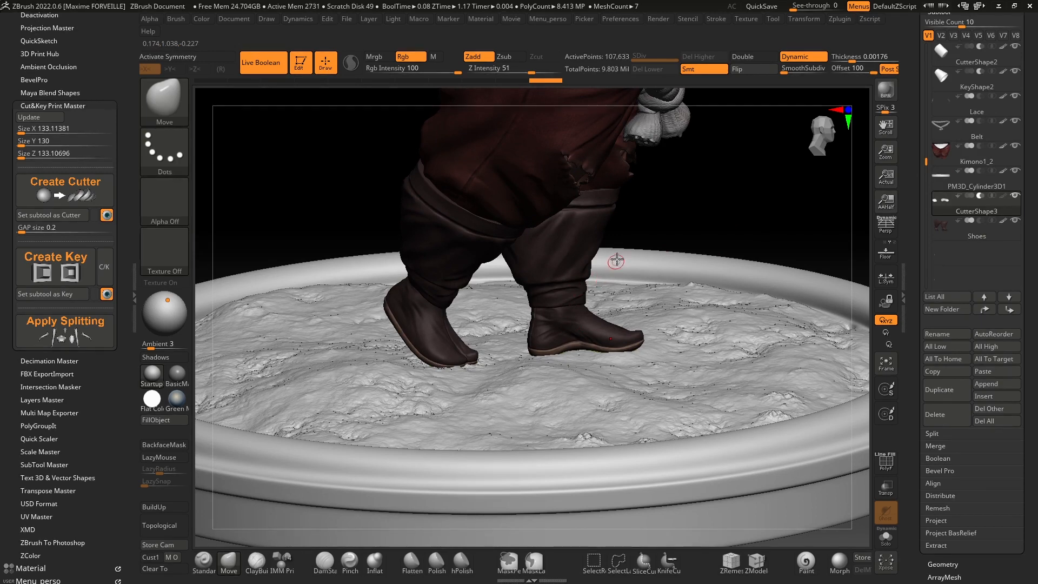
{"action": "left_click_drag", "start_coordinate": [705, 220], "coordinate": [909, 217], "text": "shift"}
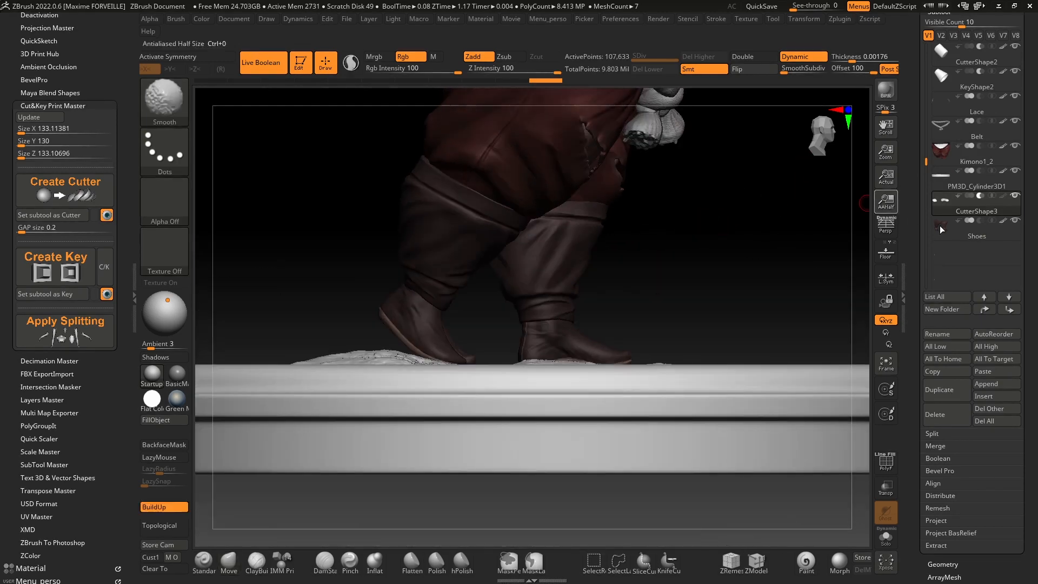
{"action": "mouse_move", "coordinate": [926, 223]}
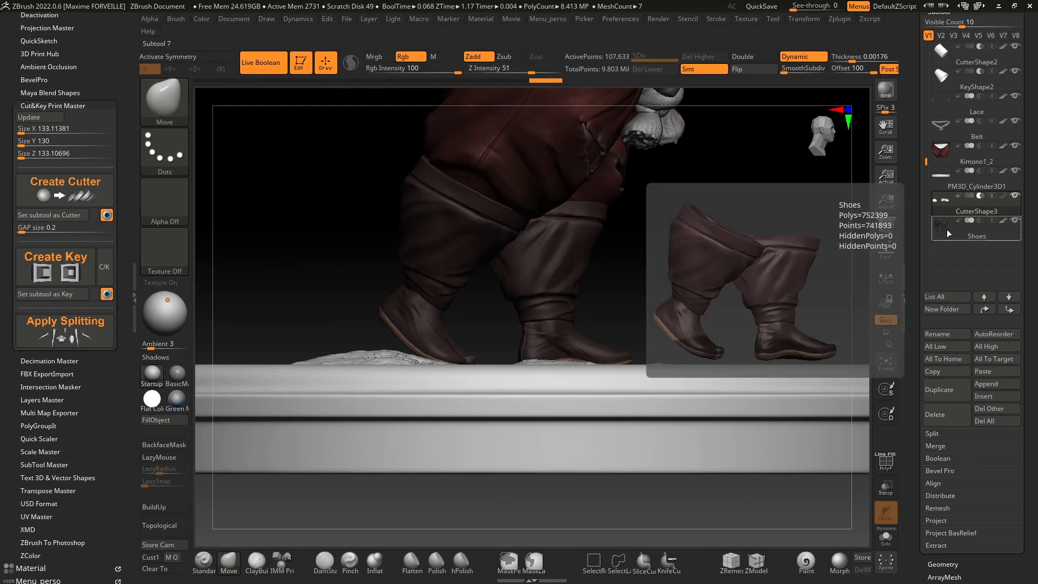
{"action": "left_click_drag", "start_coordinate": [665, 249], "coordinate": [725, 277]}
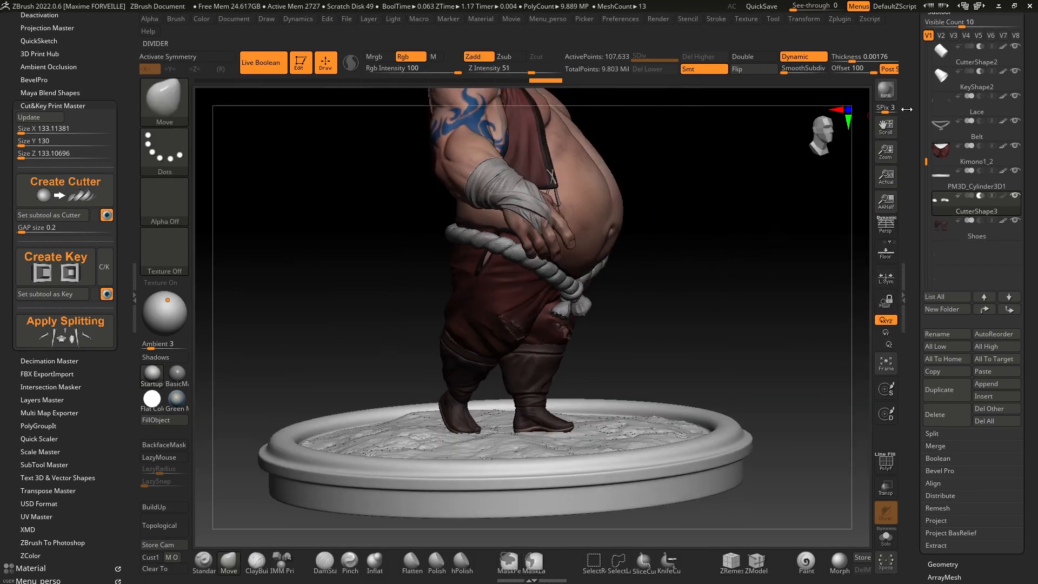
{"action": "scroll", "coordinate": [960, 115], "scroll_direction": "up", "scroll_amount": 5}
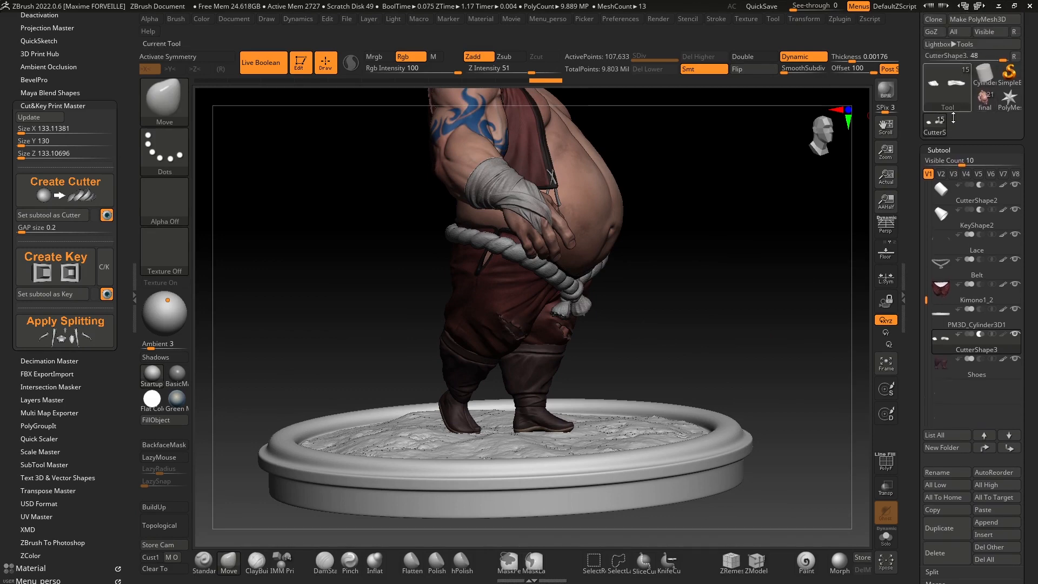
{"action": "left_click", "coordinate": [987, 105]}
{"action": "right_click_drag", "start_coordinate": [805, 179], "coordinate": [922, 215], "text": "ctrl"}
{"action": "left_click_drag", "start_coordinate": [921, 200], "coordinate": [901, 362]}
{"action": "scroll", "coordinate": [973, 351], "scroll_direction": "down", "scroll_amount": 5}
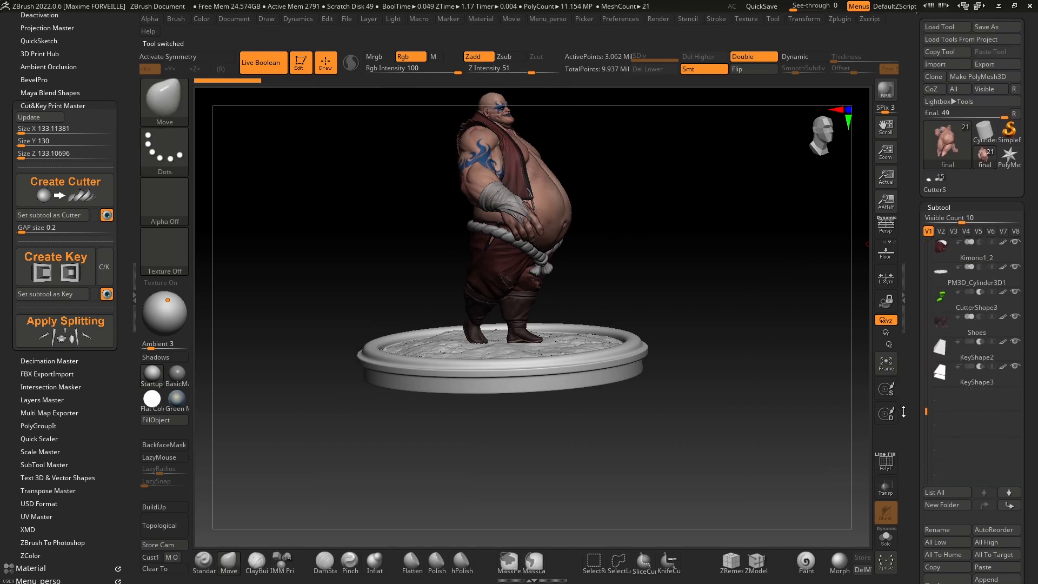
Step: Inspect KeyShape3, KeyShape2 and CutterShape3 at the shoes with transparency and the wireframe display
{"action": "left_click", "coordinate": [977, 375]}
{"action": "left_click", "coordinate": [895, 487]}
{"action": "mouse_move", "coordinate": [541, 336]}
{"action": "right_mouse_down"}
{"action": "mouse_move", "coordinate": [562, 373]}
{"action": "mouse_move", "coordinate": [584, 381]}
{"action": "mouse_move", "coordinate": [671, 326]}
{"action": "right_mouse_up"}
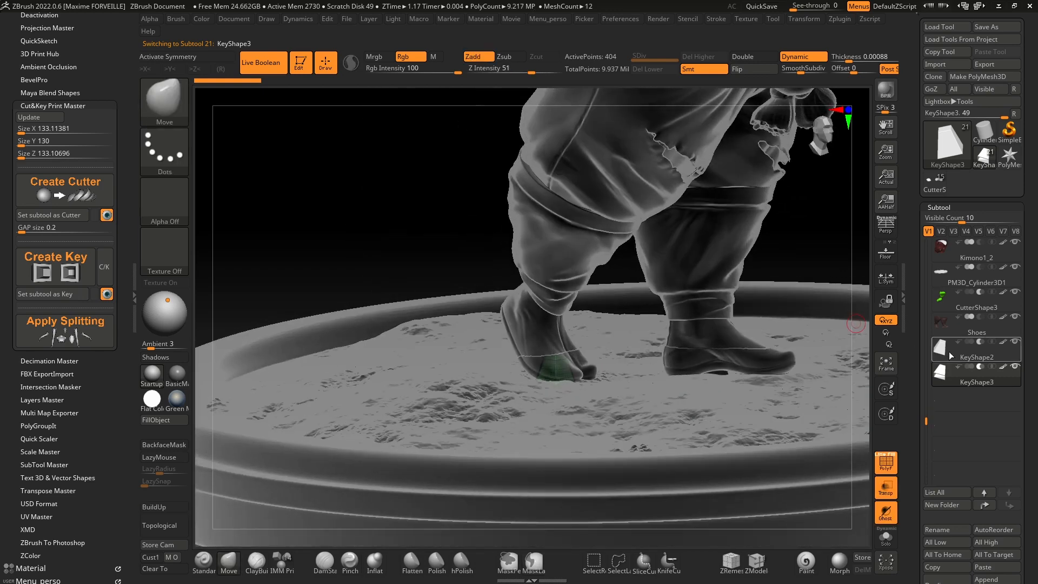
{"action": "left_click", "coordinate": [941, 352]}
{"action": "left_click", "coordinate": [944, 304]}
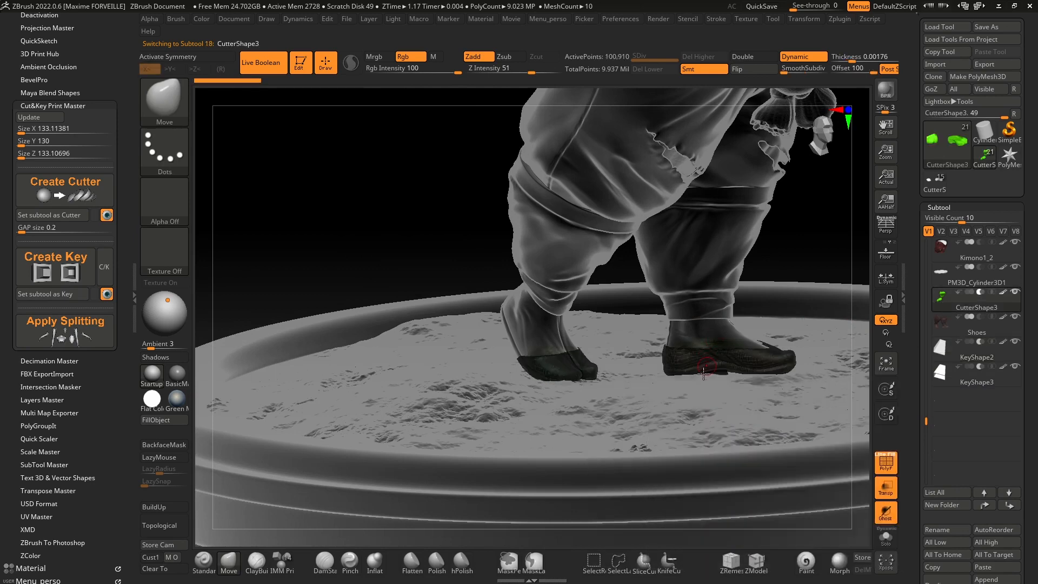
{"action": "right_click_drag", "start_coordinate": [768, 324], "coordinate": [771, 365]}
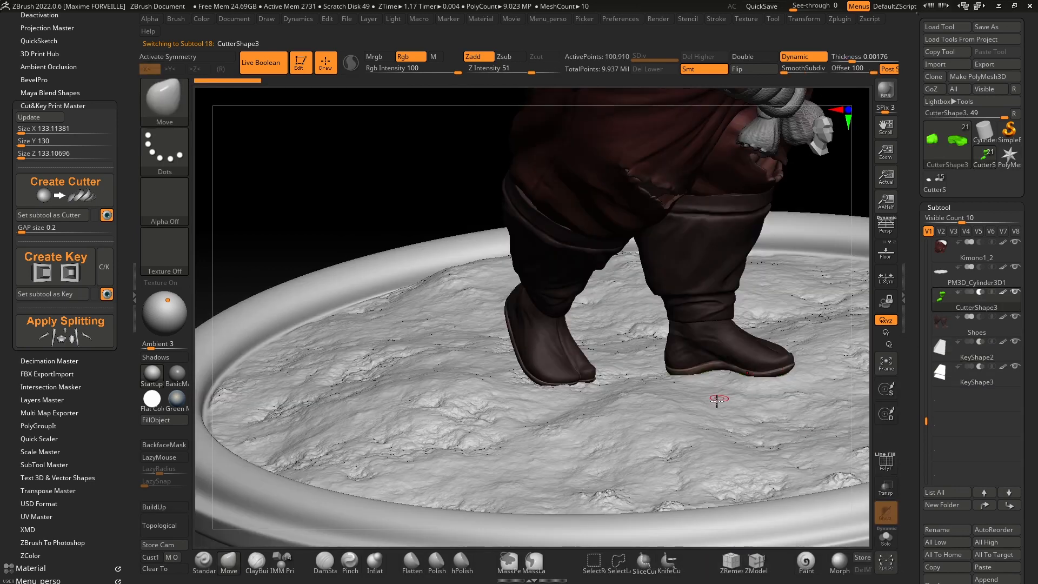
{"action": "left_click", "coordinate": [886, 488]}
{"action": "right_click_drag", "start_coordinate": [751, 377], "coordinate": [757, 346], "text": "ctrl"}
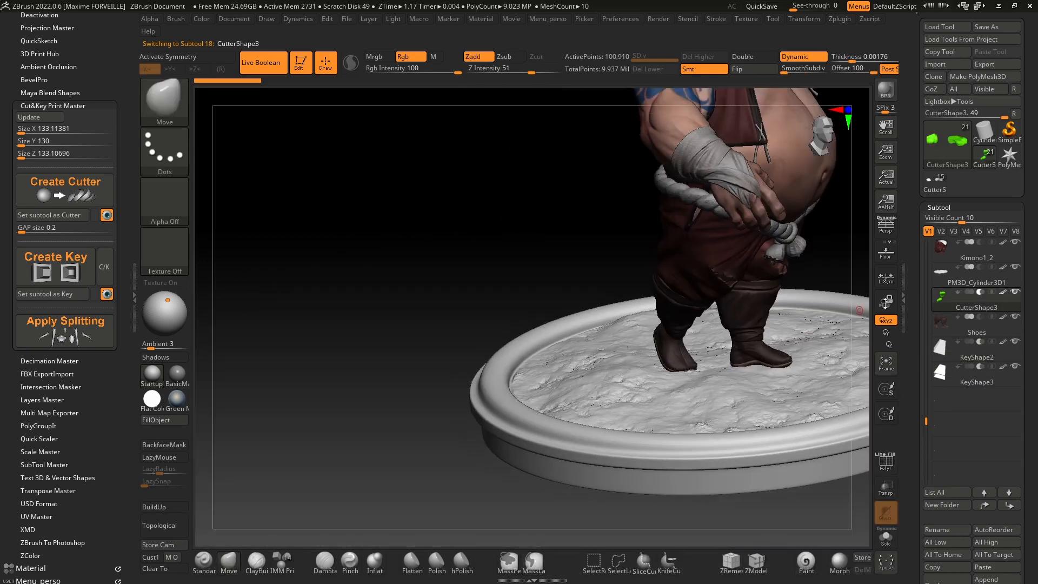
Step: Select CutterShape4 and examine how it separates the belly from the belt, using the wireframe display
{"action": "left_click_drag", "start_coordinate": [927, 421], "coordinate": [923, 386]}
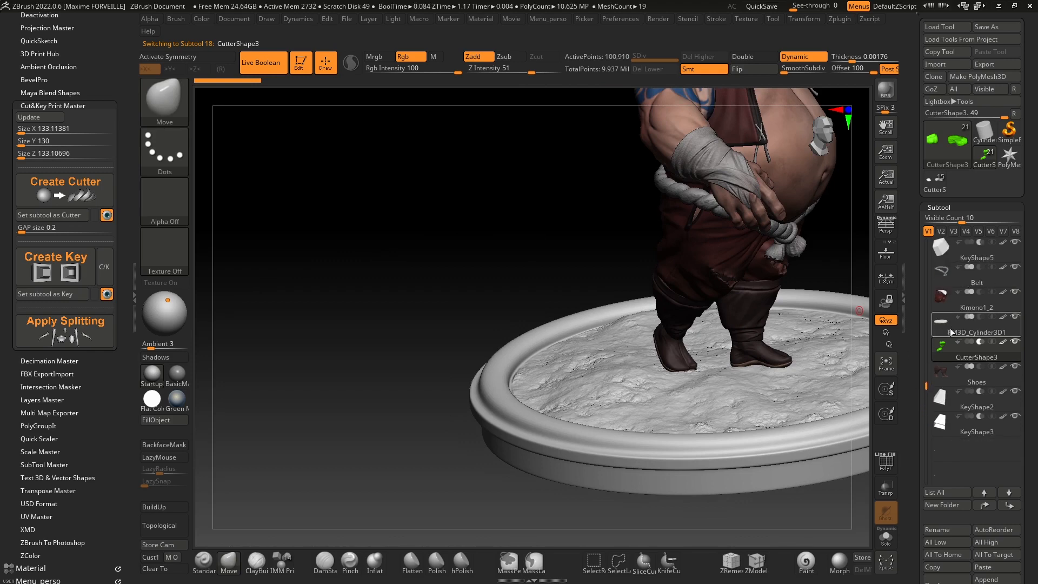
{"action": "mouse_move", "coordinate": [947, 285]}
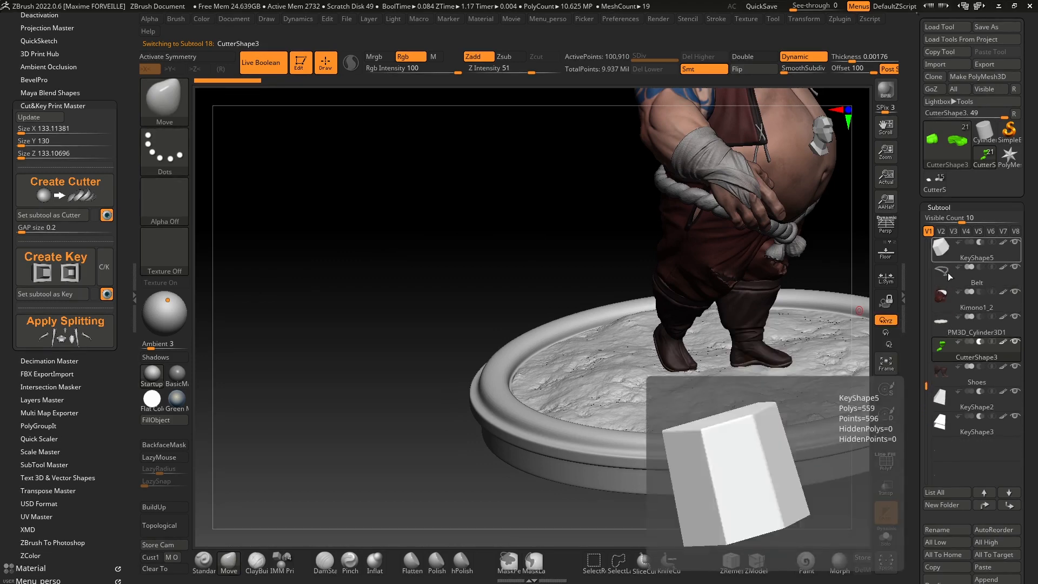
{"action": "left_click_drag", "start_coordinate": [926, 384], "coordinate": [925, 362]}
{"action": "right_click_drag", "start_coordinate": [835, 238], "coordinate": [794, 162]}
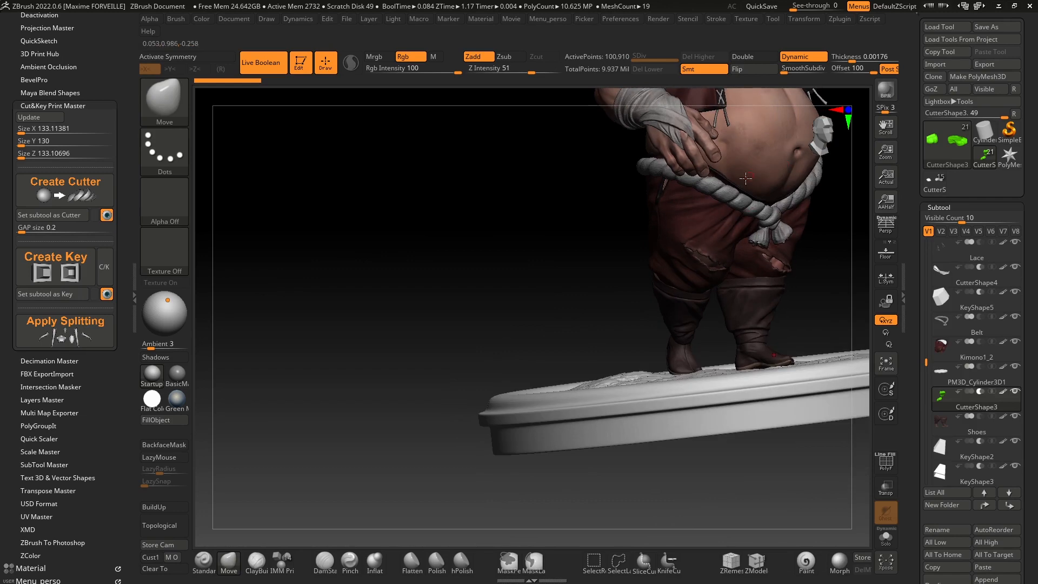
{"action": "left_click", "coordinate": [944, 275]}
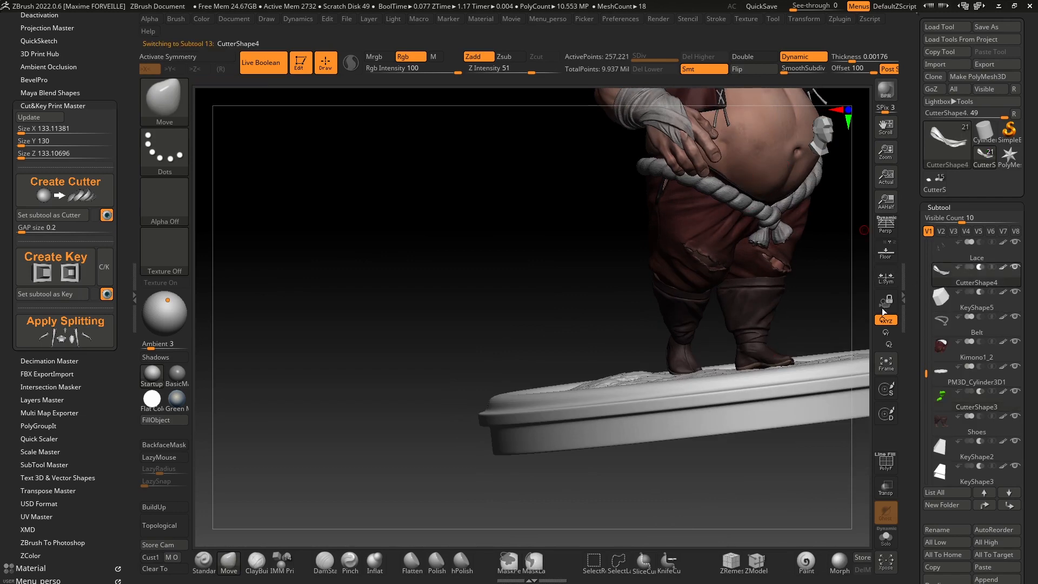
{"action": "key", "text": "shift+f"}
{"action": "right_click_drag", "start_coordinate": [855, 281], "coordinate": [563, 233], "text": "ctrl"}
{"action": "right_click_drag", "start_coordinate": [744, 280], "coordinate": [880, 292], "text": "ctrl"}
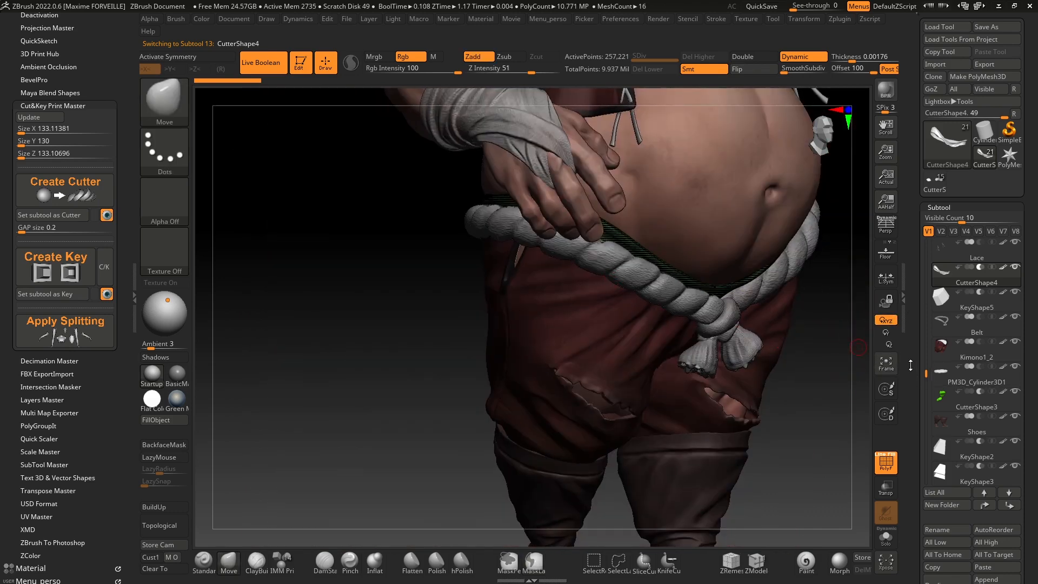
{"action": "mouse_move", "coordinate": [926, 382]}
{"action": "left_mouse_down"}
{"action": "mouse_move", "coordinate": [926, 393]}
{"action": "mouse_move", "coordinate": [928, 369]}
{"action": "left_mouse_up"}
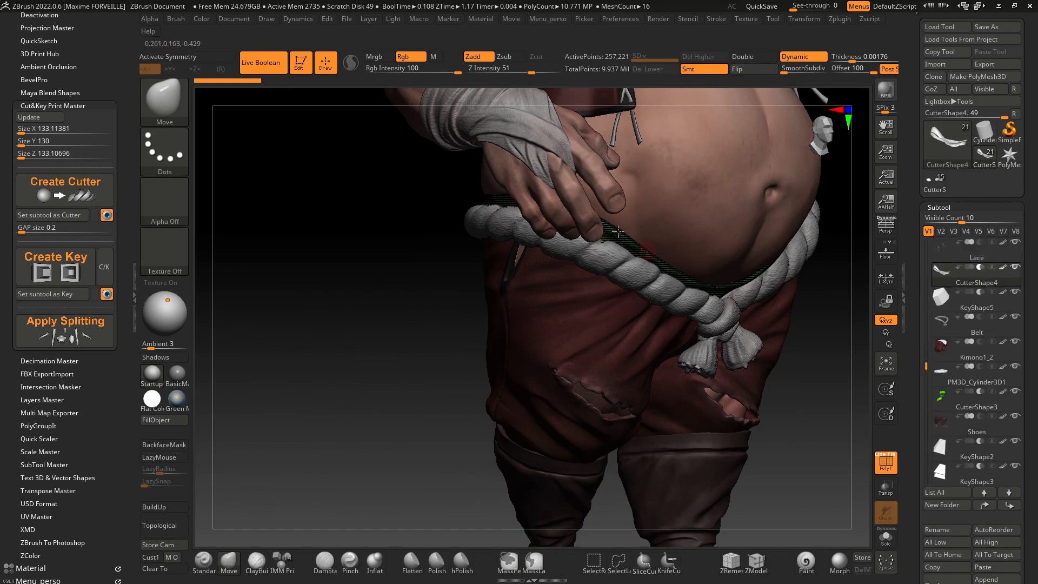
{"action": "right_click_drag", "start_coordinate": [803, 213], "coordinate": [906, 334], "text": "ctrl"}
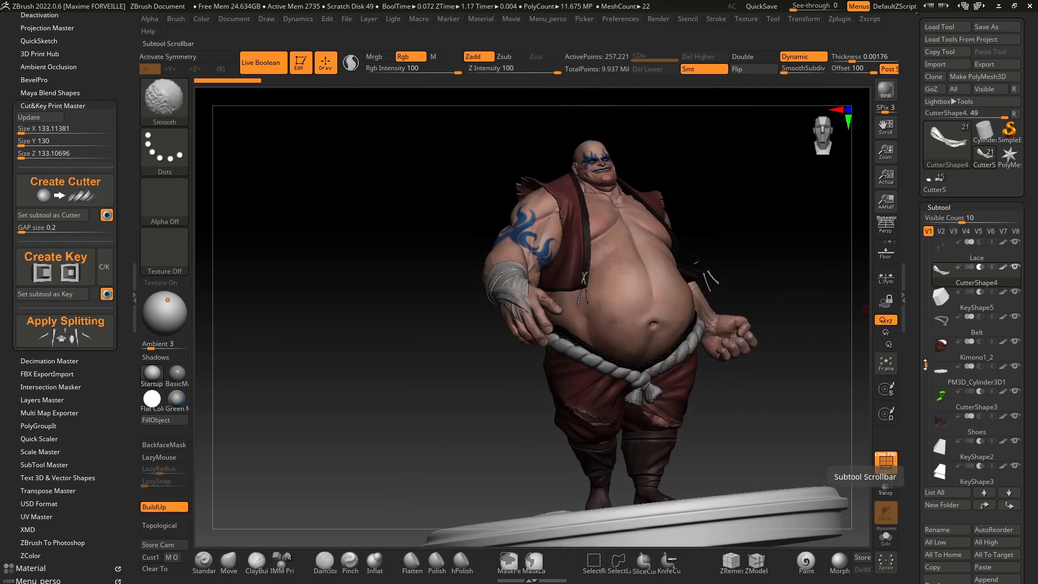
Step: Select the spherical CutterShape5 and examine how it encloses the taped forearm and hand, using the wireframe display
{"action": "left_click_drag", "start_coordinate": [926, 366], "coordinate": [926, 326]}
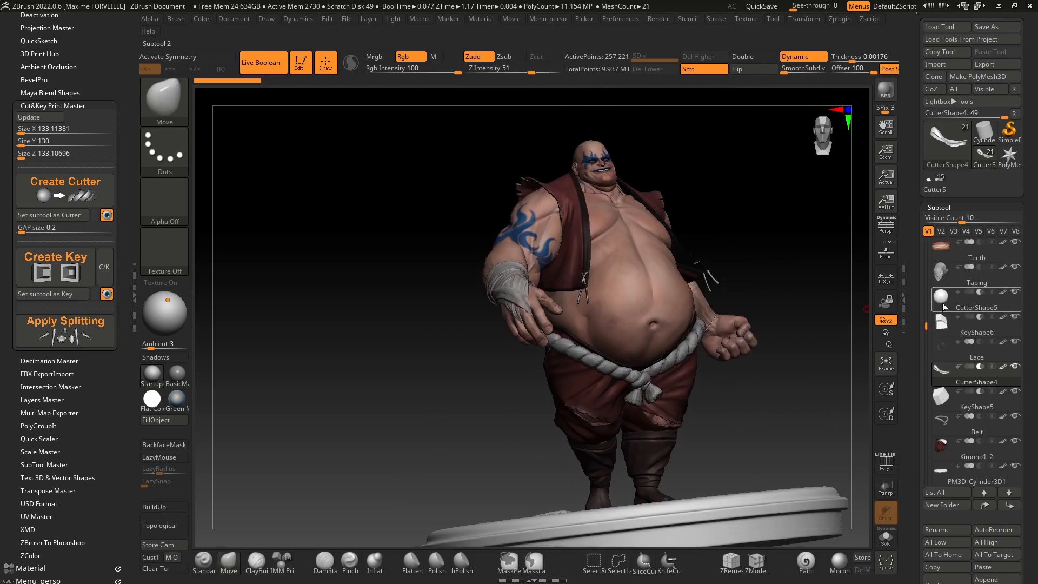
{"action": "left_click", "coordinate": [942, 297]}
{"action": "key", "text": "shift+f"}
{"action": "right_click_drag", "start_coordinate": [581, 271], "coordinate": [500, 300]}
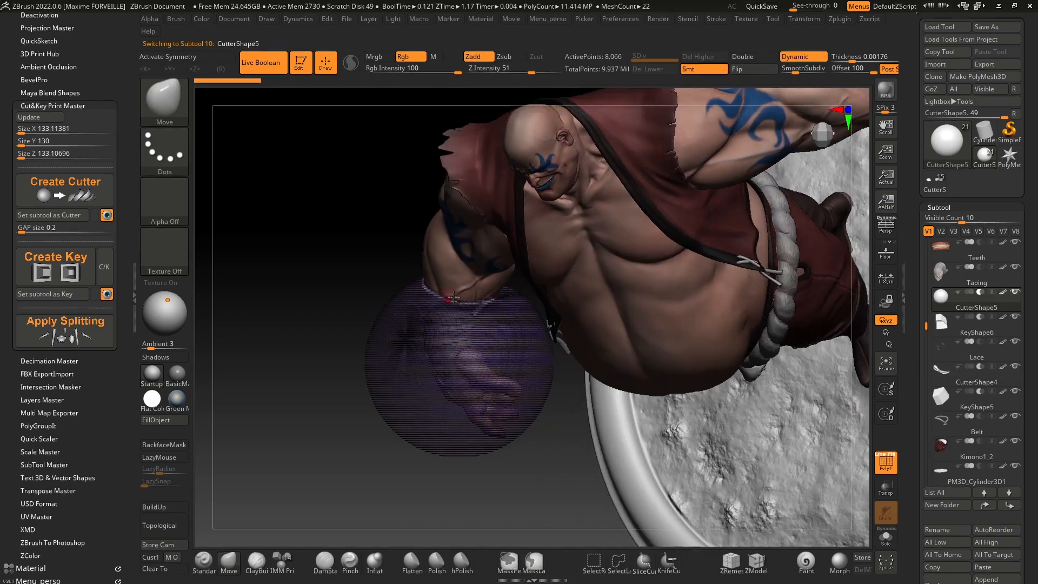
{"action": "key", "text": "shift+f"}
{"action": "mouse_move", "coordinate": [713, 333]}
{"action": "right_mouse_down"}
{"action": "mouse_move", "coordinate": [710, 295]}
{"action": "mouse_move", "coordinate": [744, 319]}
{"action": "right_mouse_up"}
{"action": "right_click_drag", "start_coordinate": [744, 319], "coordinate": [753, 379], "text": "alt"}
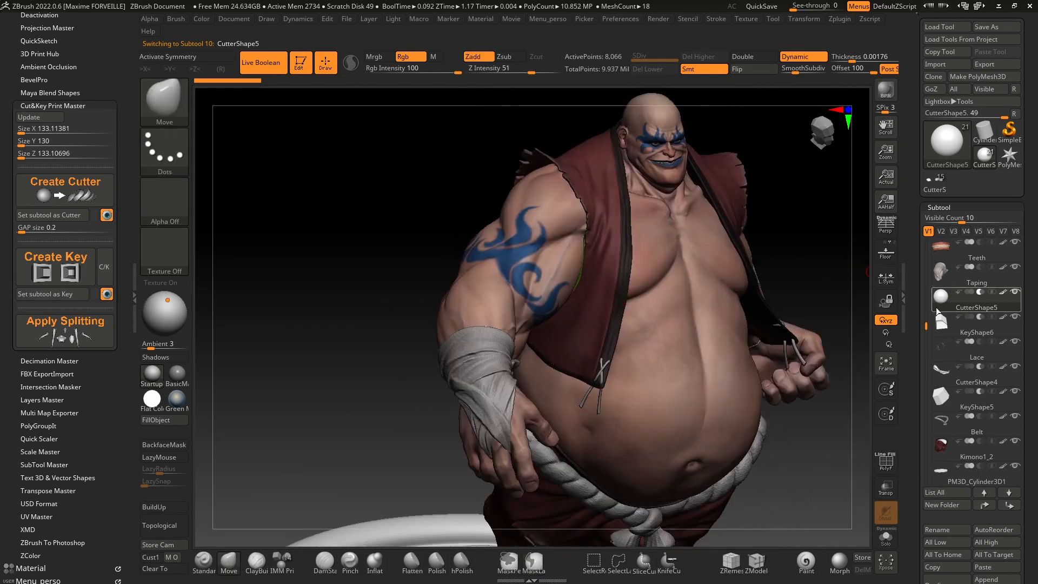
Step: Select CutterShape6 and examine its position on the upper body with the wireframe display
{"action": "left_click_drag", "start_coordinate": [926, 322], "coordinate": [926, 246]}
{"action": "right_click_drag", "start_coordinate": [822, 279], "coordinate": [565, 294]}
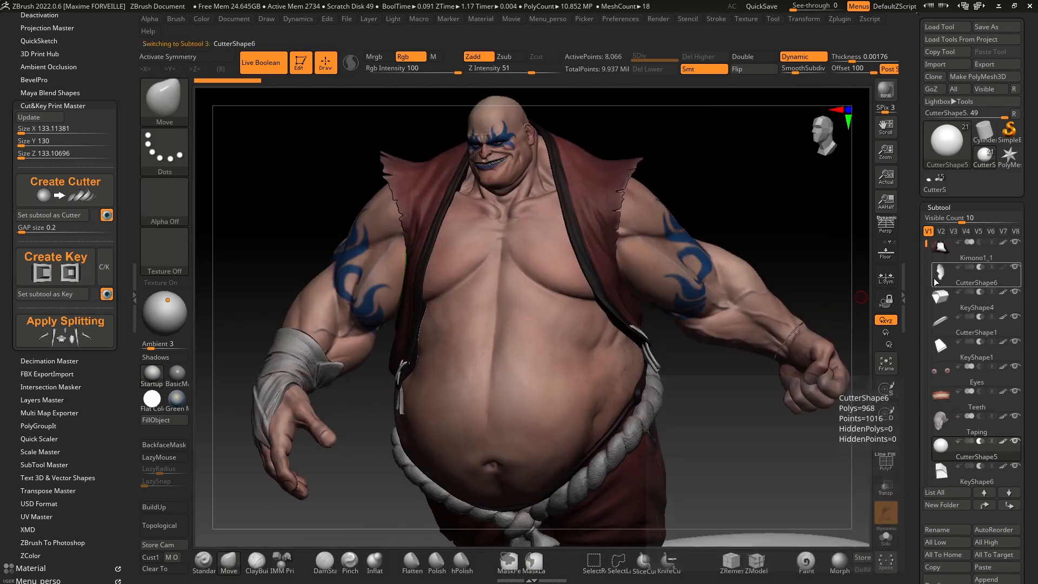
{"action": "left_click", "coordinate": [942, 277]}
{"action": "right_click_drag", "start_coordinate": [349, 238], "coordinate": [547, 238]}
{"action": "key", "text": "shift+f"}
{"action": "key", "text": "shift+f"}
{"action": "key", "text": "shift+f"}
{"action": "key", "text": "shift+f"}
Step: Update the model's X, Y and Z sizes in Cut&Key Print Master
{"action": "left_click_drag", "start_coordinate": [921, 256], "coordinate": [894, 395]}
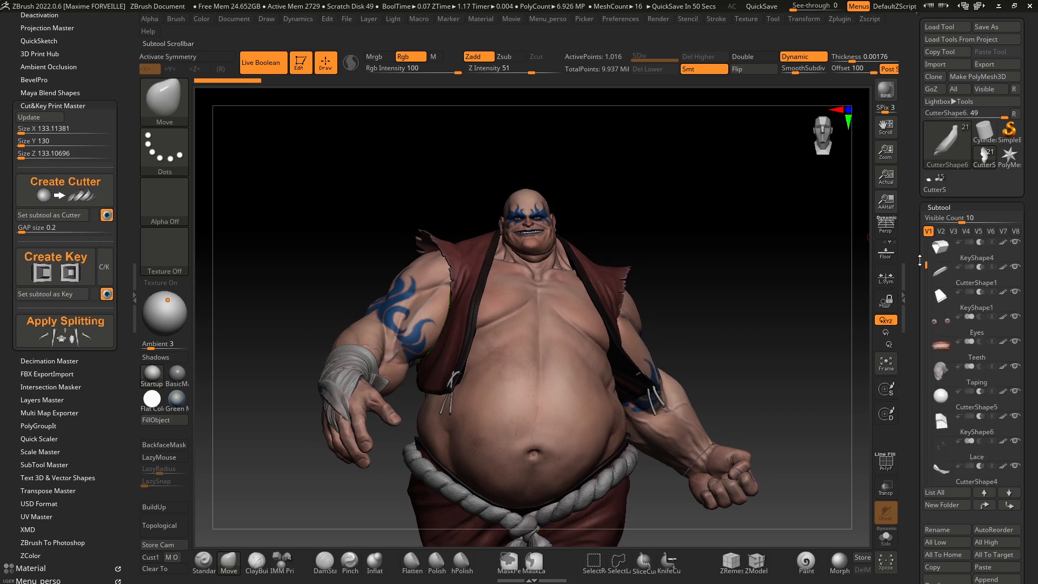
{"action": "left_click", "coordinate": [46, 119]}
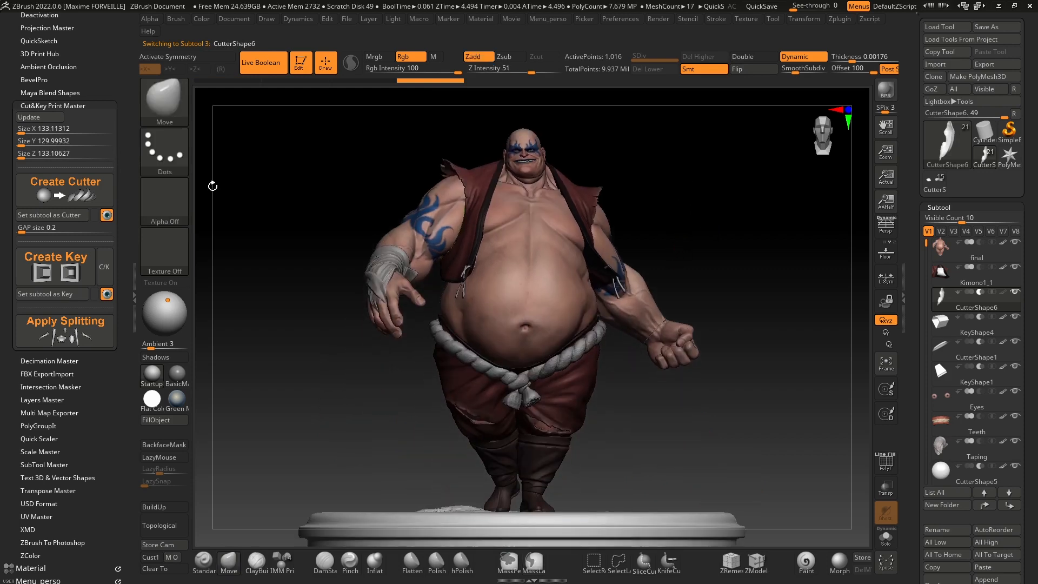
{"action": "left_click_drag", "start_coordinate": [702, 218], "coordinate": [606, 205]}
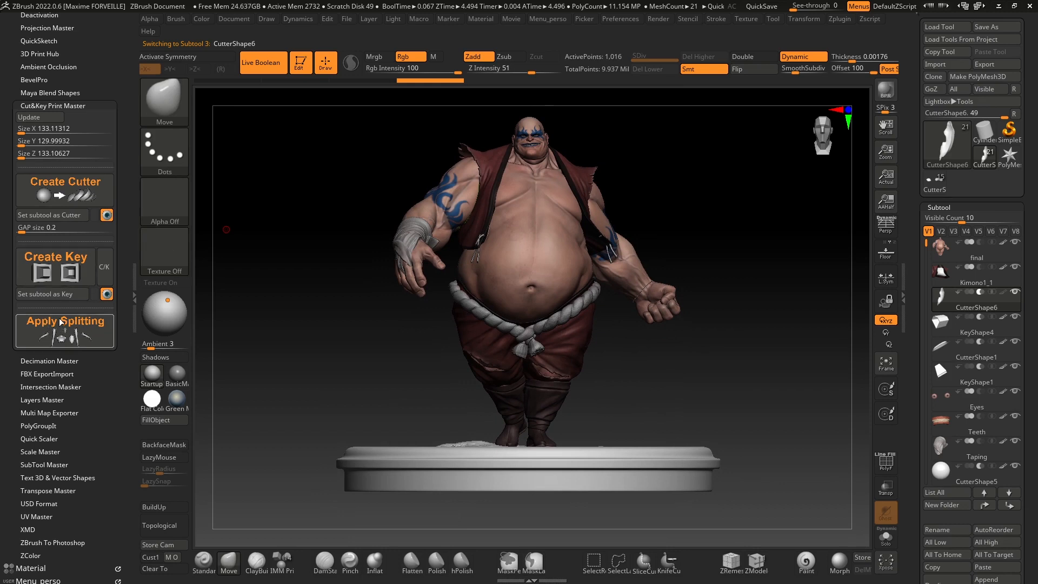
Step: Apply splitting to the complete model and open the resulting UMesh tool
{"action": "left_click", "coordinate": [95, 326]}
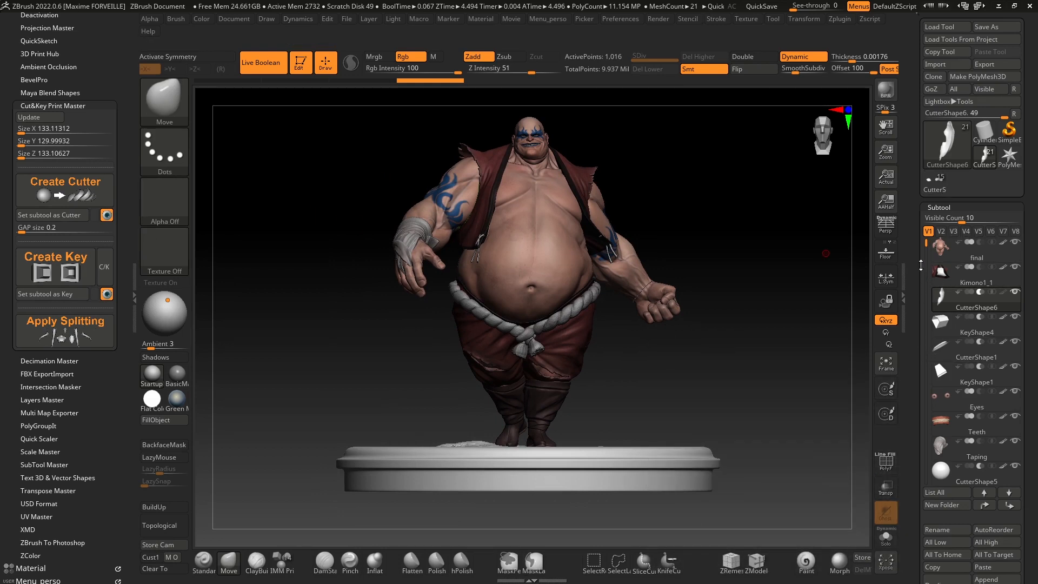
{"action": "mouse_move", "coordinate": [938, 324]}
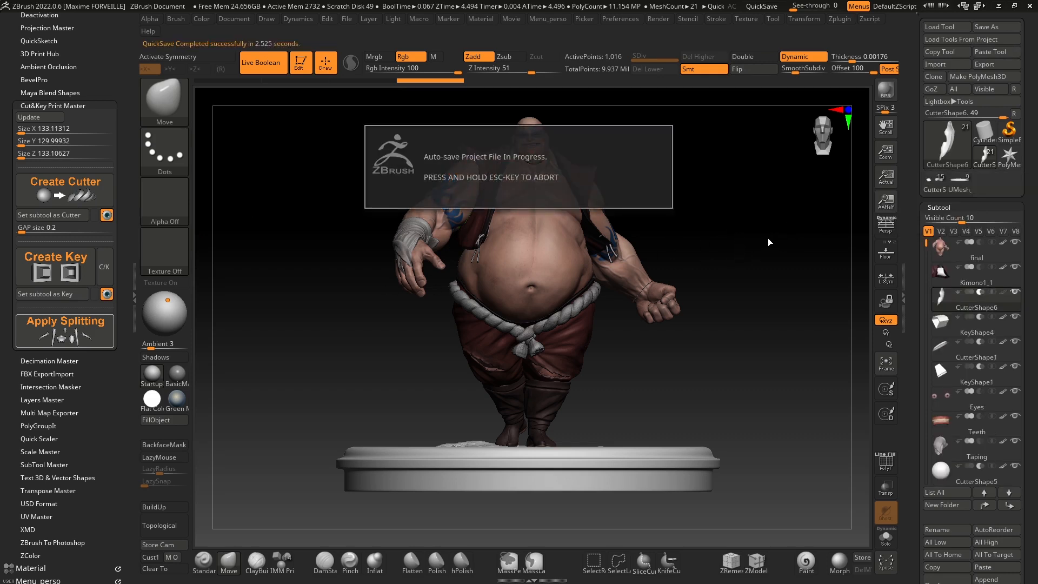
{"action": "left_click", "coordinate": [960, 188]}
{"action": "mouse_move", "coordinate": [727, 372]}
{"action": "left_mouse_down"}
{"action": "mouse_move", "coordinate": [762, 308]}
{"action": "mouse_move", "coordinate": [812, 278]}
{"action": "left_mouse_up"}
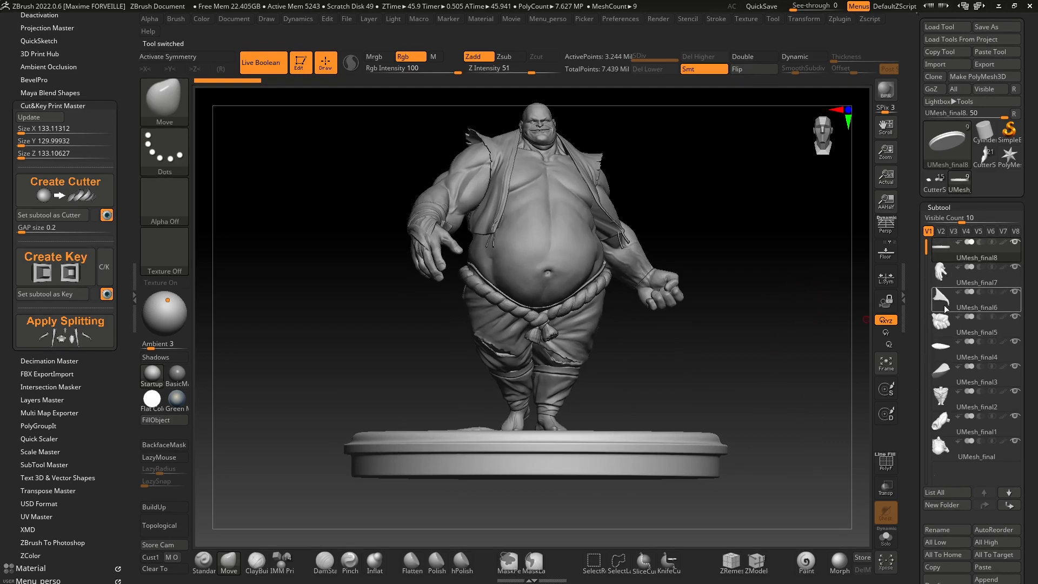
Step: Inspect the small fragment UMesh_final6 with wireframe and ghost transparency enabled, and delete that subtool
{"action": "left_click", "coordinate": [945, 305]}
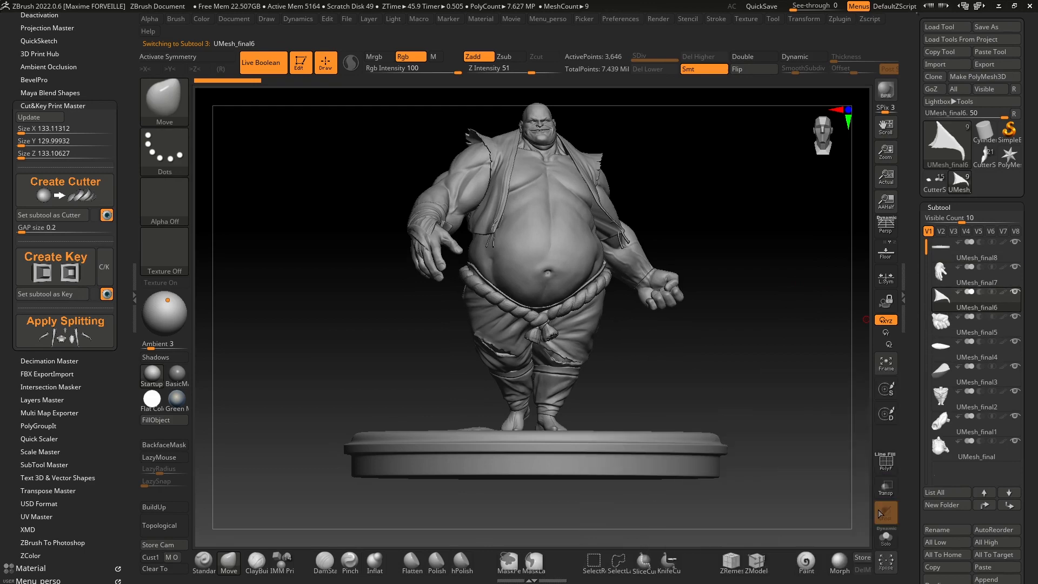
{"action": "key", "text": "shift+f"}
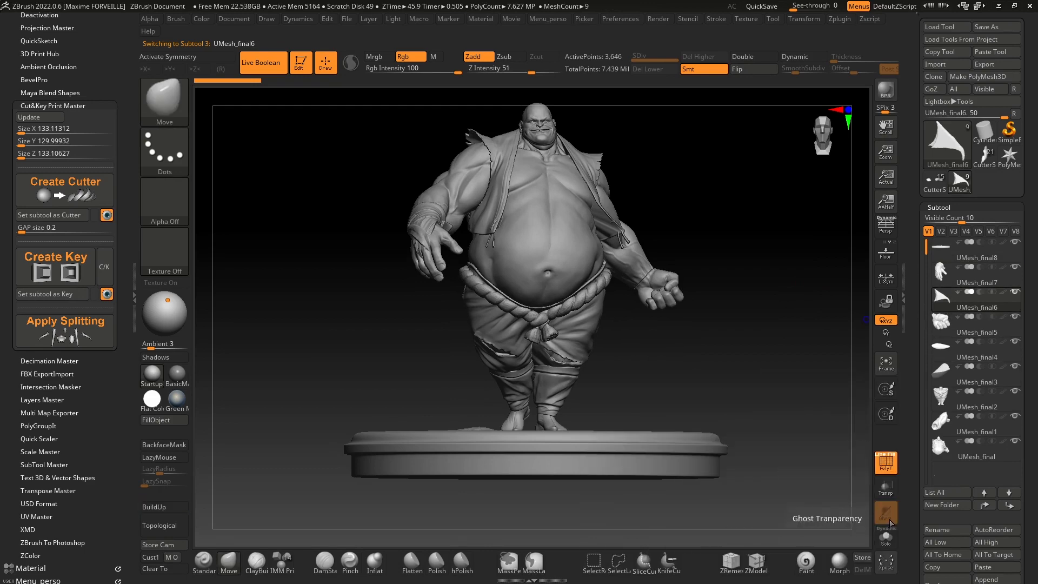
{"action": "left_click", "coordinate": [886, 488]}
{"action": "left_click", "coordinate": [886, 512]}
{"action": "key", "text": "f"}
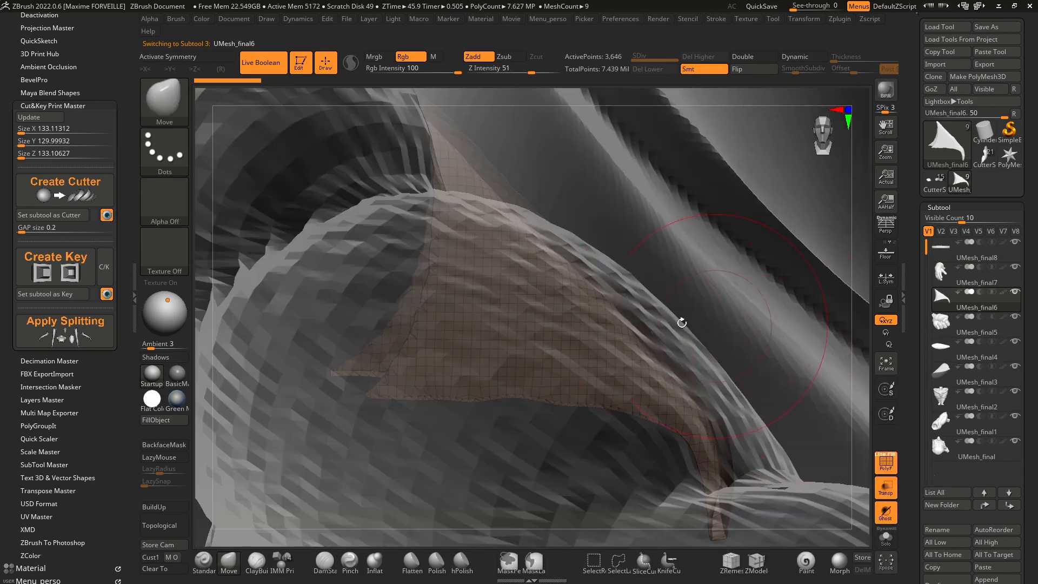
{"action": "right_click_drag", "start_coordinate": [731, 327], "coordinate": [615, 306], "text": "ctrl"}
{"action": "right_click_drag", "start_coordinate": [697, 316], "coordinate": [622, 300], "text": "ctrl"}
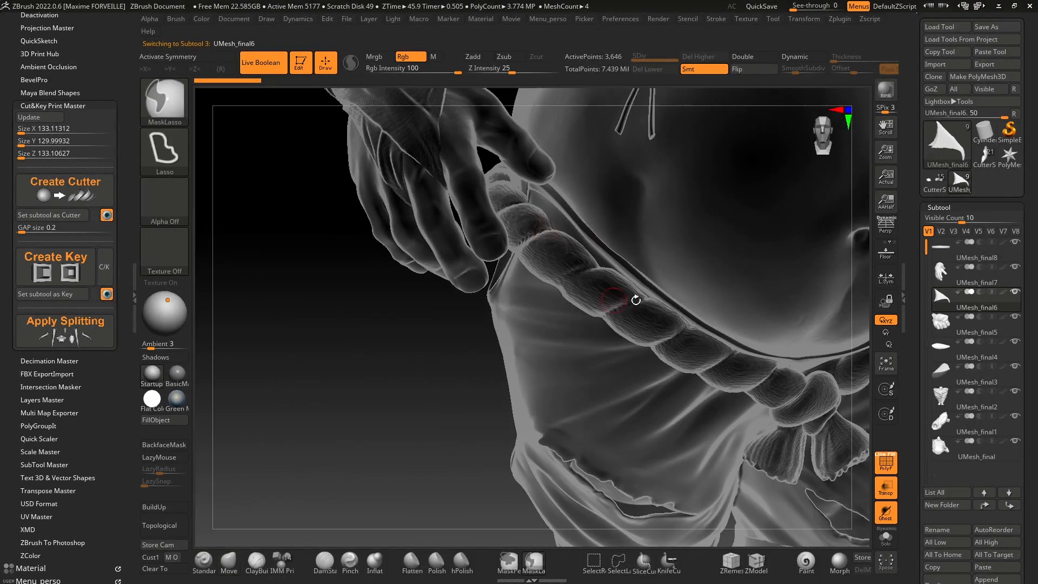
{"action": "left_click_drag", "start_coordinate": [919, 564], "coordinate": [922, 475]}
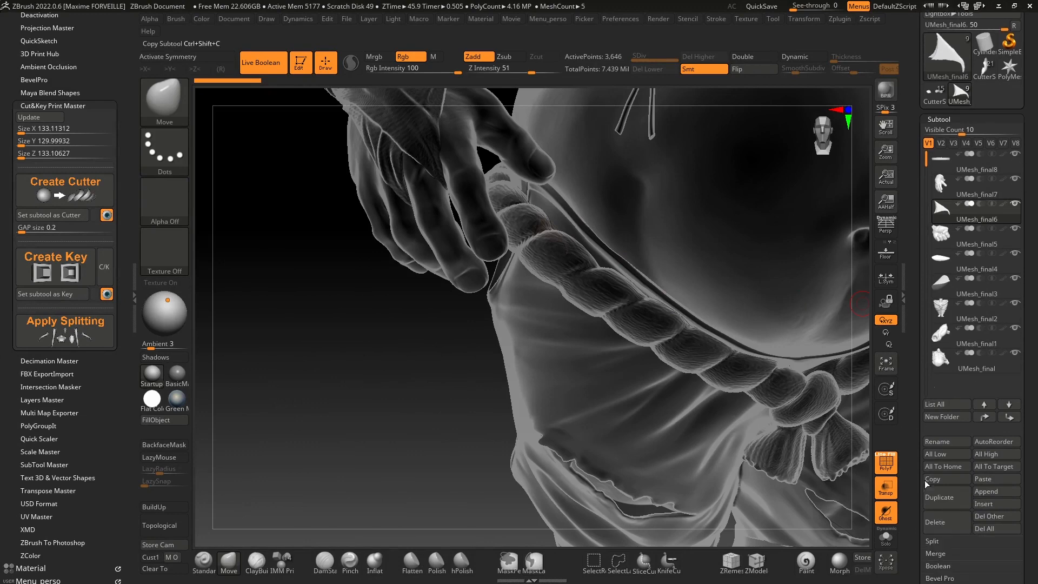
{"action": "left_click", "coordinate": [931, 523]}
{"action": "left_click", "coordinate": [850, 541]}
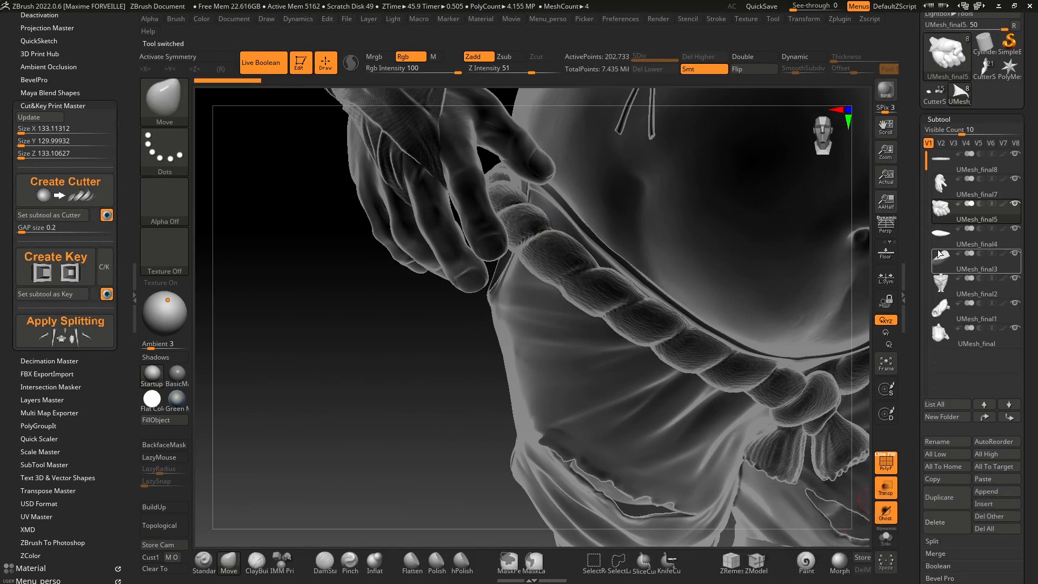
Step: Delete the leftover fragment subtools UMesh_final4 and UMesh_final3
{"action": "left_click", "coordinate": [968, 236]}
{"action": "left_click", "coordinate": [926, 522]}
{"action": "left_click", "coordinate": [859, 542]}
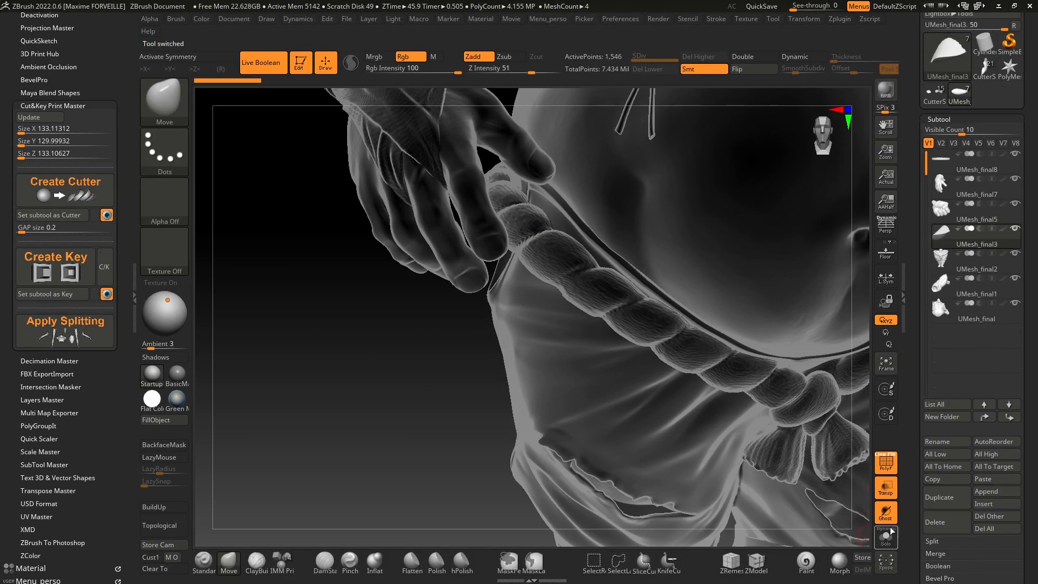
{"action": "left_click", "coordinate": [929, 524]}
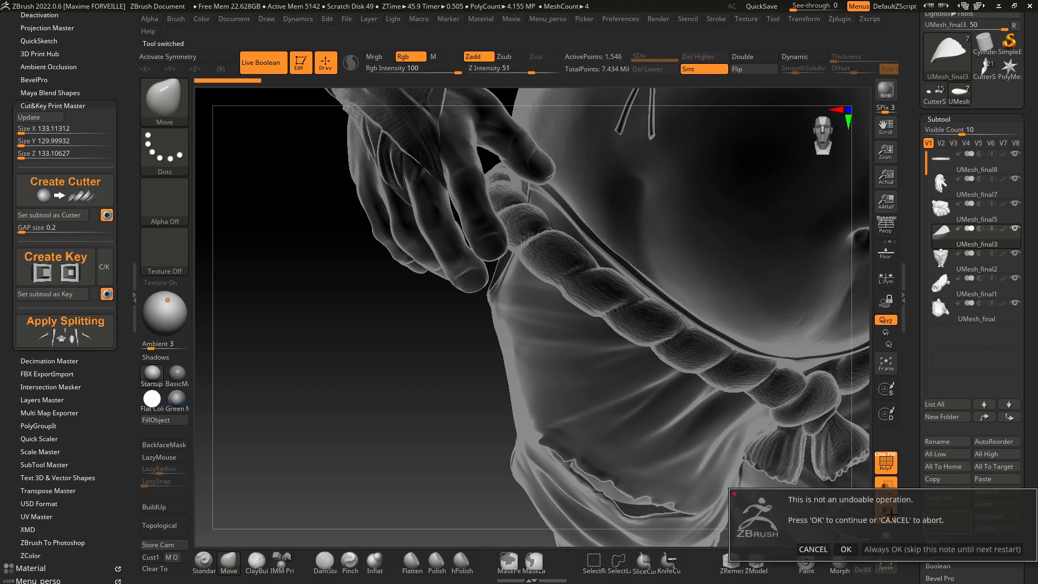
{"action": "left_click", "coordinate": [848, 547]}
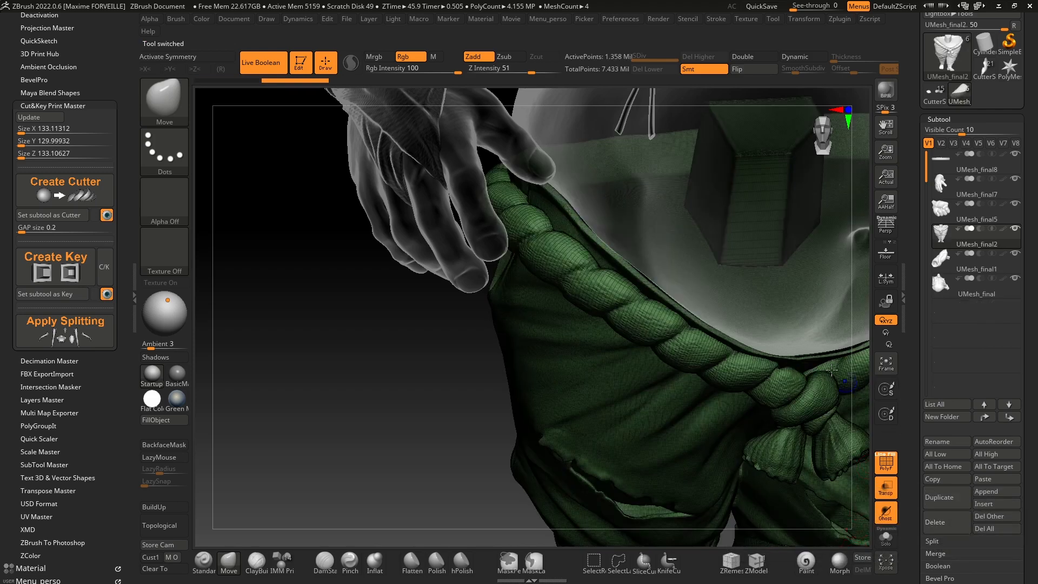
Step: Isolate the legs part UMesh_final2 without wireframe or transparency and examine its waist key and the underside of its feet
{"action": "key", "text": "shift+f"}
{"action": "left_click", "coordinate": [880, 487]}
{"action": "right_click_drag", "start_coordinate": [779, 465], "coordinate": [828, 483], "text": "ctrl"}
{"action": "left_click", "coordinate": [884, 545]}
{"action": "mouse_move", "coordinate": [797, 380]}
{"action": "right_mouse_down", "text": "ctrl"}
{"action": "mouse_move", "coordinate": [747, 376]}
{"action": "mouse_move", "coordinate": [806, 398]}
{"action": "right_mouse_up", "text": "ctrl"}
{"action": "right_click_drag", "start_coordinate": [768, 319], "coordinate": [687, 271], "text": "ctrl"}
{"action": "right_click_drag", "start_coordinate": [714, 292], "coordinate": [741, 290]}
{"action": "right_click_drag", "start_coordinate": [741, 297], "coordinate": [737, 371], "text": "ctrl"}
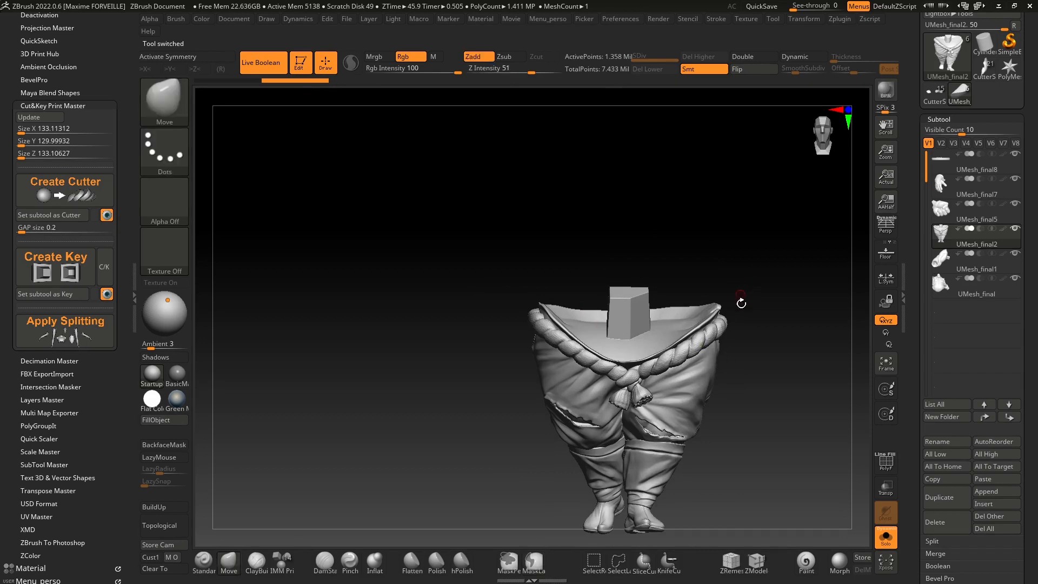
{"action": "right_click_drag", "start_coordinate": [740, 290], "coordinate": [749, 238], "text": "ctrl"}
{"action": "right_click_drag", "start_coordinate": [801, 281], "coordinate": [865, 286]}
{"action": "right_click_drag", "start_coordinate": [784, 411], "coordinate": [730, 352]}
{"action": "right_click_drag", "start_coordinate": [703, 389], "coordinate": [697, 495], "text": "ctrl"}
{"action": "mouse_move", "coordinate": [697, 495]}
{"action": "right_mouse_down"}
{"action": "mouse_move", "coordinate": [686, 424]}
{"action": "mouse_move", "coordinate": [809, 382]}
{"action": "right_mouse_up"}
{"action": "right_click_drag", "start_coordinate": [631, 401], "coordinate": [632, 456], "text": "ctrl"}
{"action": "right_click_drag", "start_coordinate": [749, 335], "coordinate": [766, 281], "text": "ctrl"}
Step: Examine the base UMesh_final8, the arm UMesh_final1 and the torso UMesh_final one by one in isolation
{"action": "left_click", "coordinate": [950, 166]}
{"action": "right_click_drag", "start_coordinate": [702, 399], "coordinate": [681, 316]}
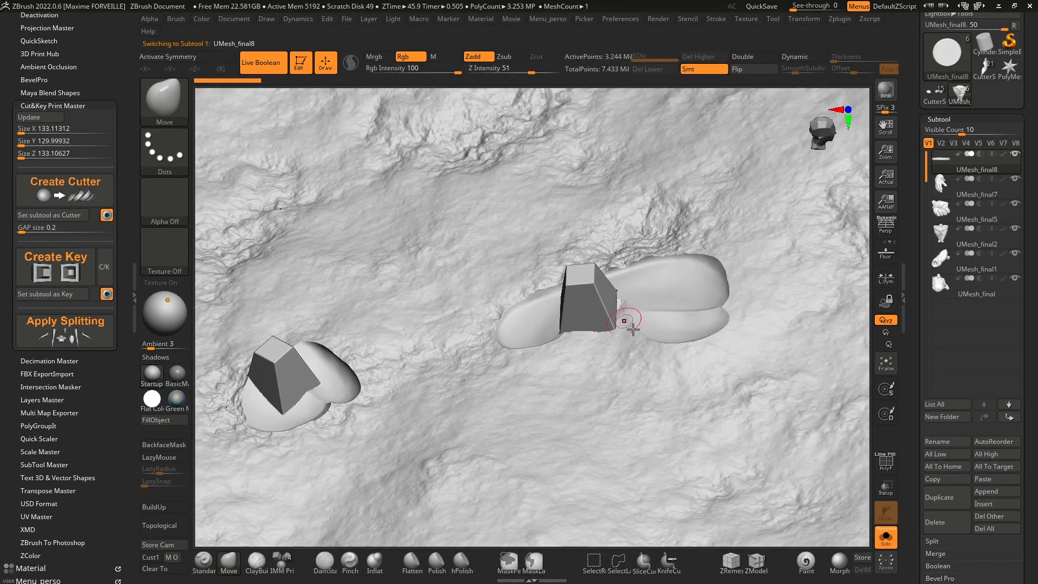
{"action": "right_click_drag", "start_coordinate": [656, 290], "coordinate": [698, 221], "text": "ctrl"}
{"action": "left_click", "coordinate": [950, 267]}
{"action": "right_click_drag", "start_coordinate": [579, 280], "coordinate": [730, 240]}
{"action": "left_click", "coordinate": [949, 286]}
{"action": "right_click_drag", "start_coordinate": [800, 387], "coordinate": [797, 413]}
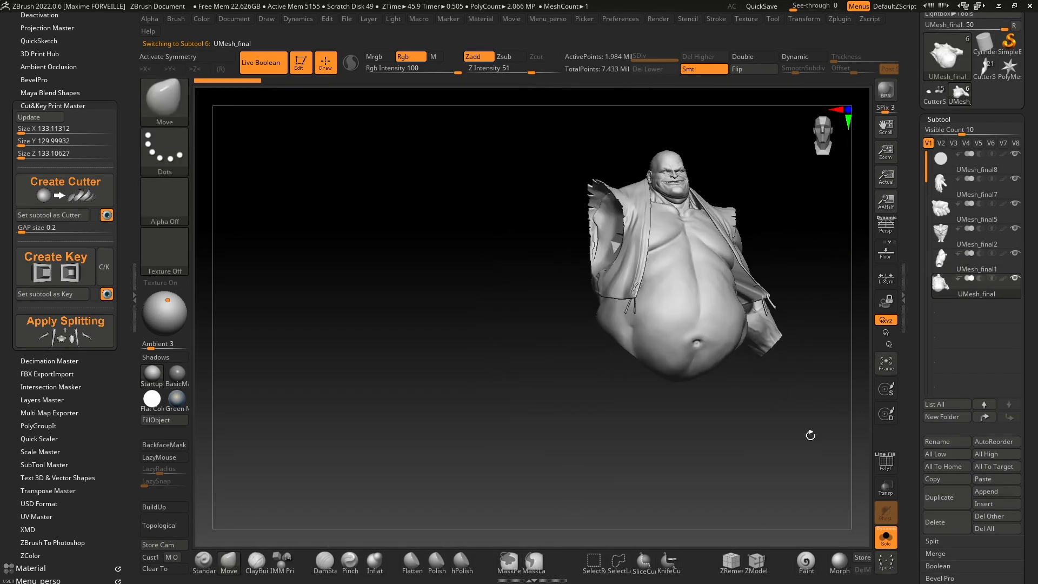
Step: Show all split parts together, preview them spread apart with Xpose, and return them to their assembled positions
{"action": "left_click", "coordinate": [887, 545]}
{"action": "right_click_drag", "start_coordinate": [805, 465], "coordinate": [799, 444], "text": "ctrl"}
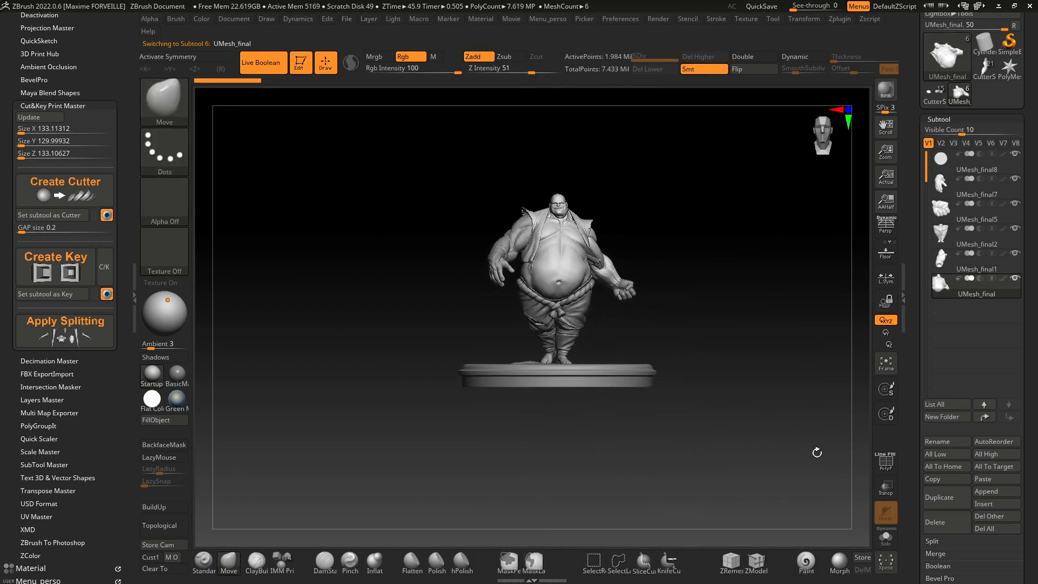
{"action": "left_click", "coordinate": [887, 561]}
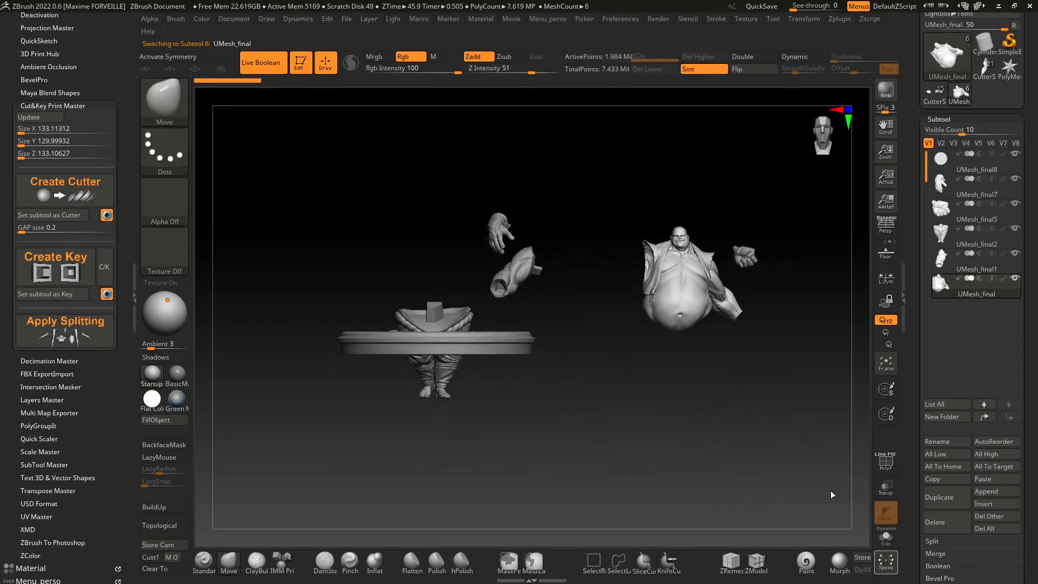
{"action": "left_click", "coordinate": [887, 563]}
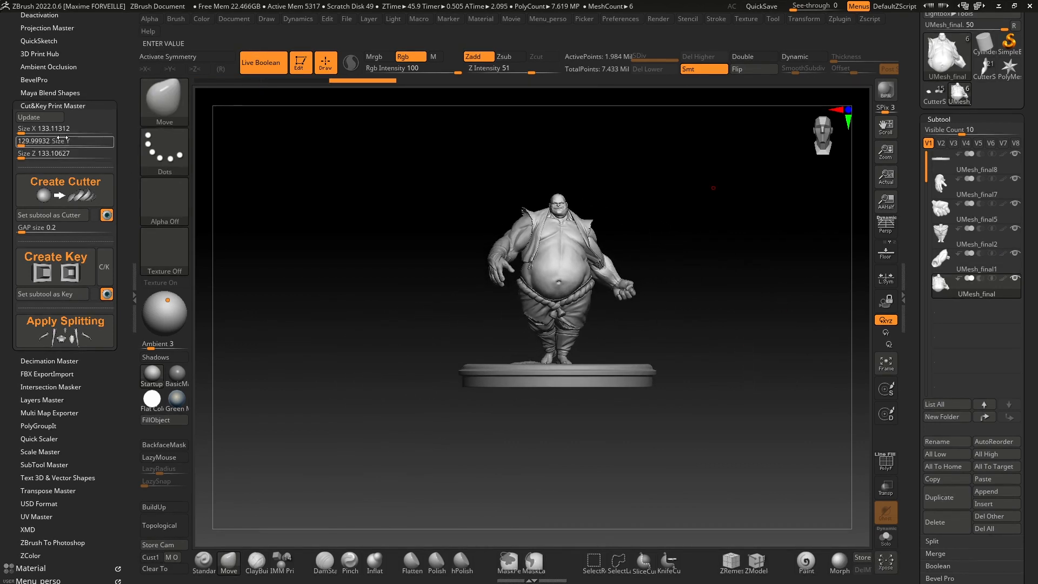
Step: Switch to the original coloured character tool with its cutters and keys and examine it from different angles
{"action": "left_click", "coordinate": [95, 150]}
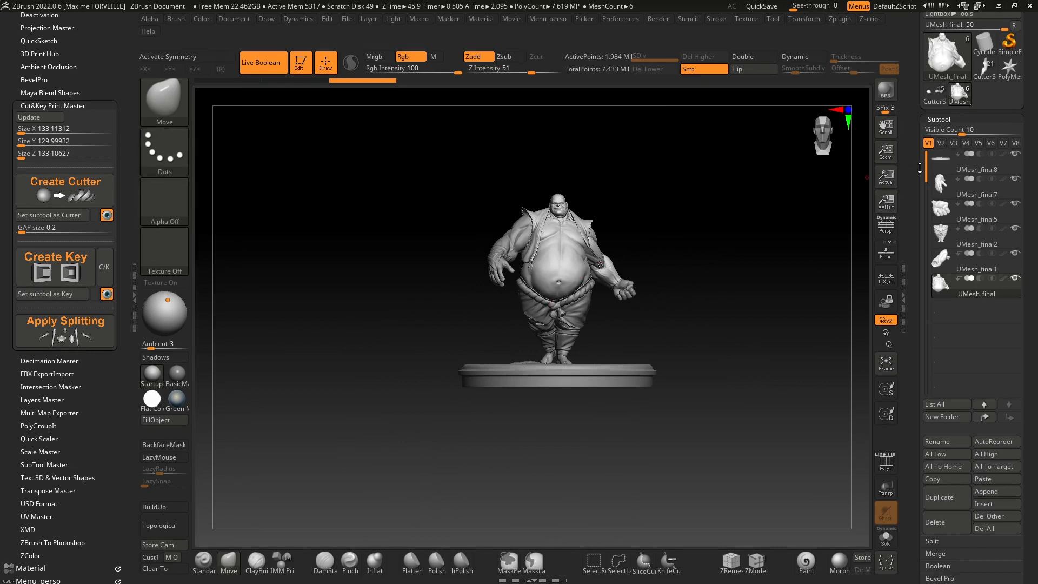
{"action": "left_click_drag", "start_coordinate": [914, 184], "coordinate": [911, 228]}
{"action": "right_click_drag", "start_coordinate": [565, 262], "coordinate": [639, 281], "text": "ctrl"}
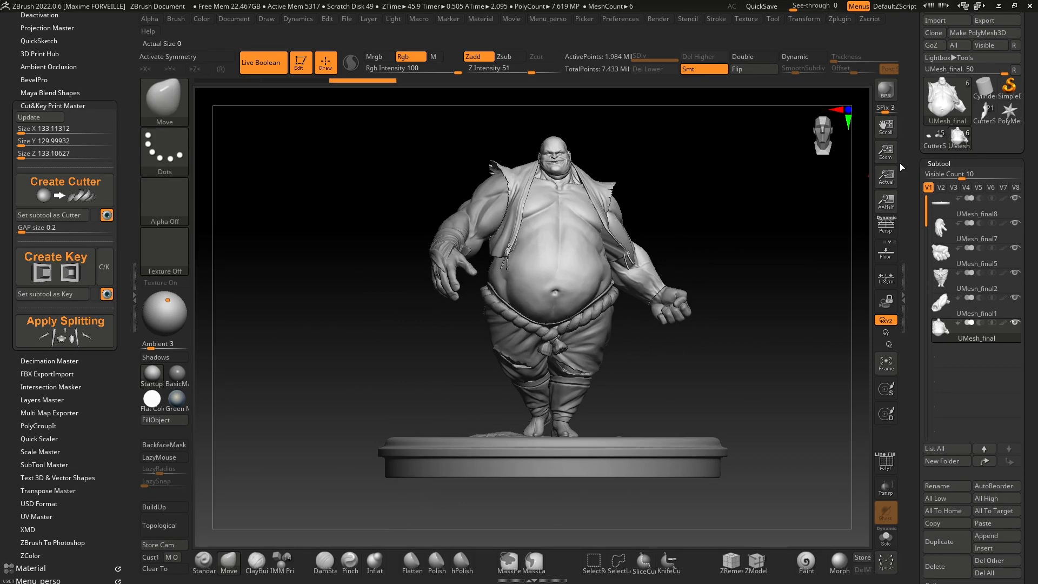
{"action": "left_click", "coordinate": [982, 116]}
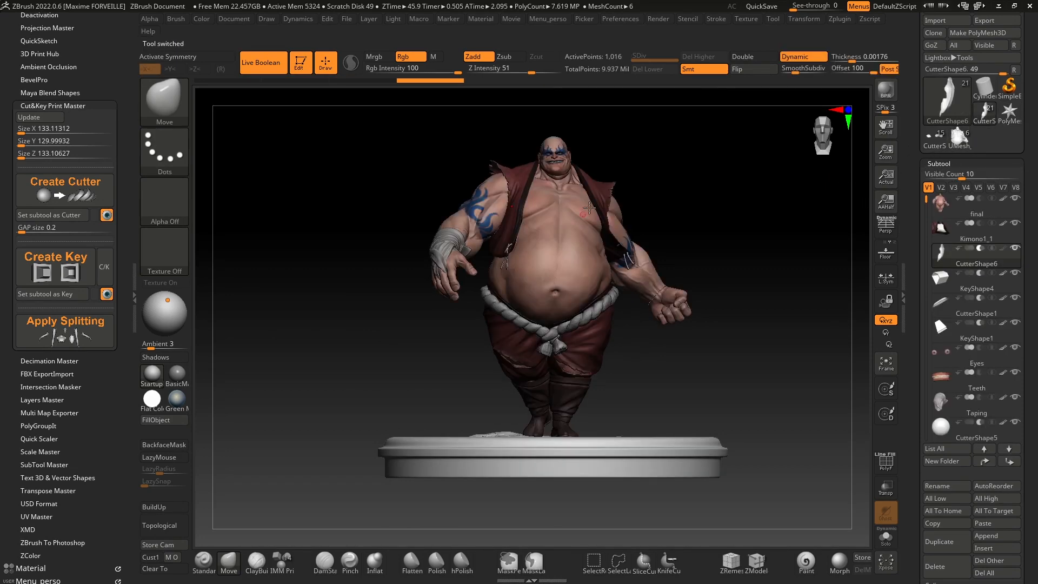
{"action": "scroll", "coordinate": [916, 180], "scroll_direction": "down", "scroll_amount": 1}
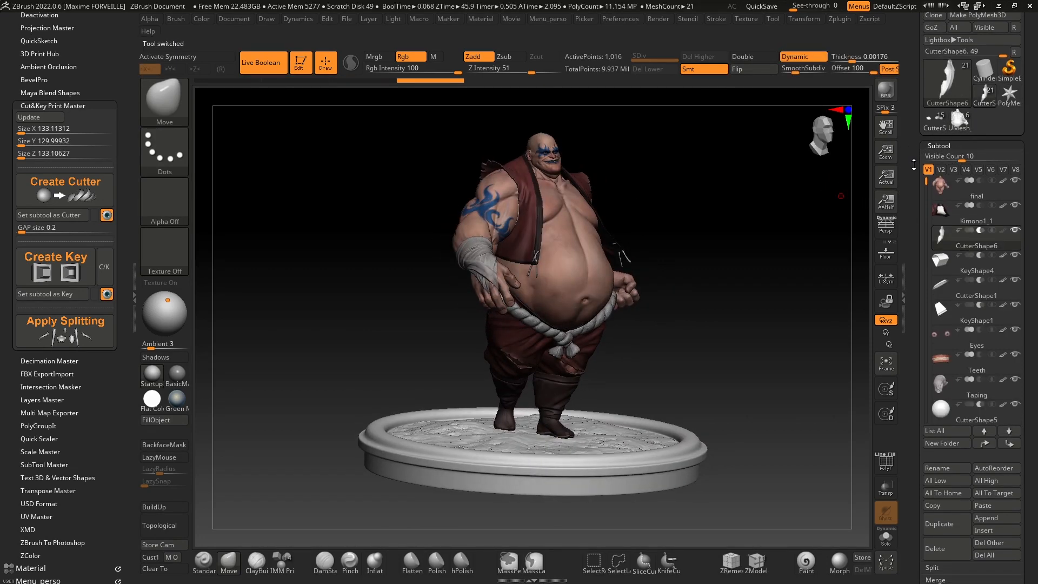
{"action": "left_click", "coordinate": [36, 141]}
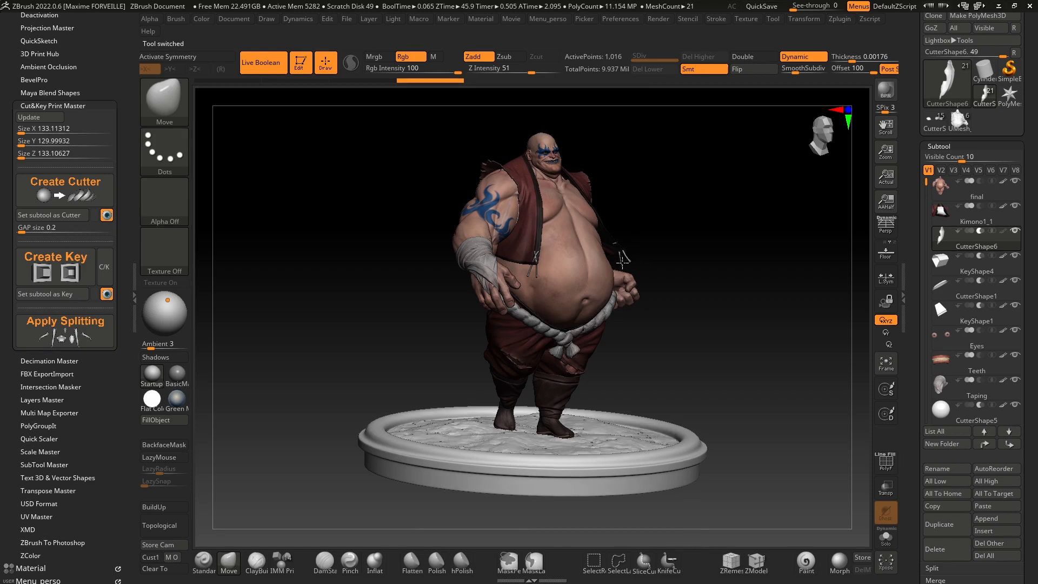
{"action": "left_click_drag", "start_coordinate": [635, 258], "coordinate": [883, 181], "text": "shift"}
Step: Return to the split UMesh_final tool and examine the assembled figure from an angle and from the front
{"action": "left_click", "coordinate": [960, 122]}
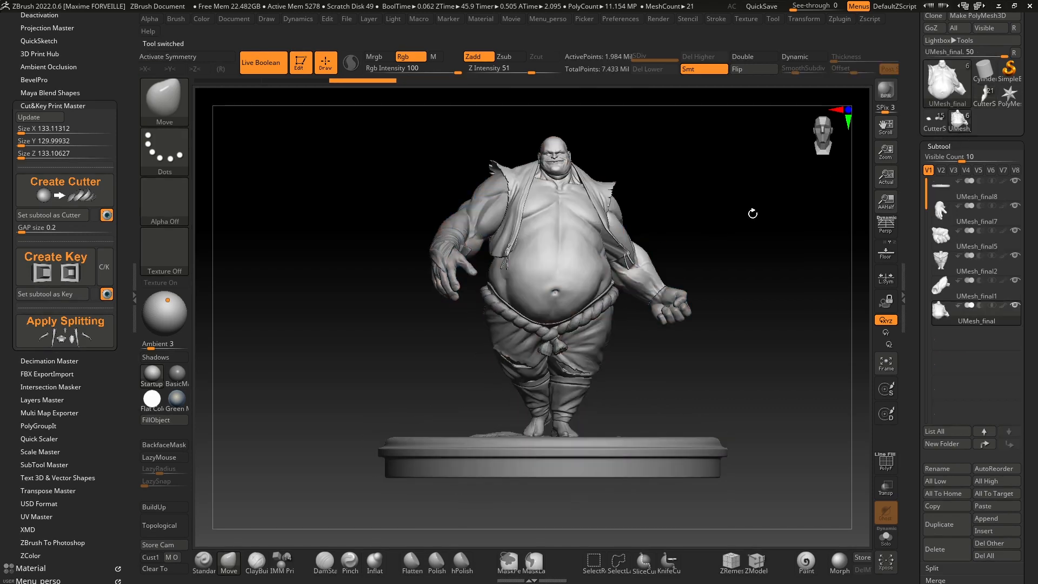
{"action": "mouse_move", "coordinate": [719, 250]}
{"action": "right_mouse_down", "text": "ctrl"}
{"action": "mouse_move", "coordinate": [737, 227]}
{"action": "mouse_move", "coordinate": [824, 194]}
{"action": "right_mouse_up", "text": "ctrl"}
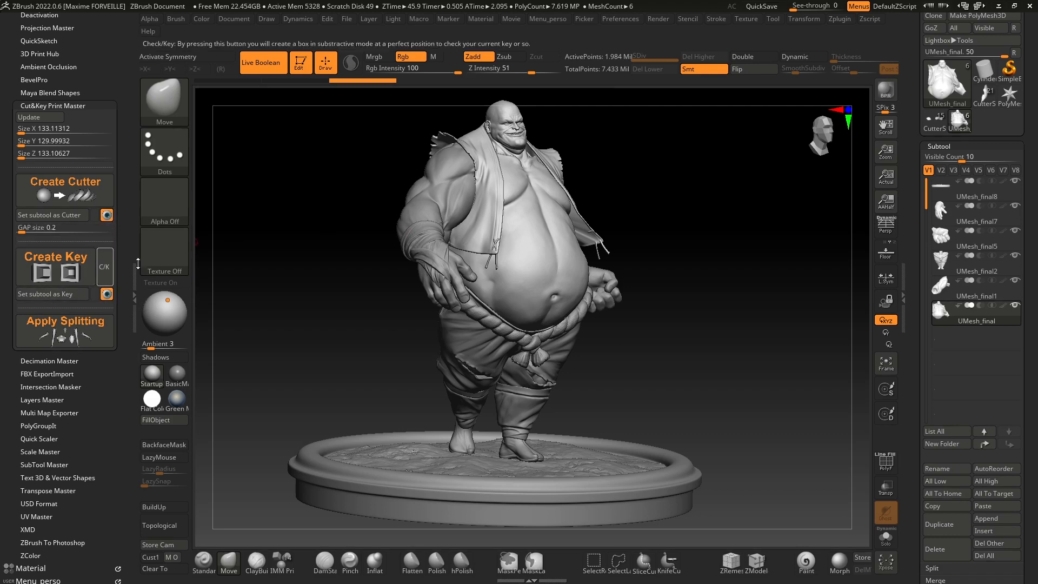
{"action": "mouse_move", "coordinate": [331, 241]}
{"action": "left_mouse_down"}
{"action": "mouse_move", "coordinate": [313, 234]}
{"action": "mouse_move", "coordinate": [536, 234]}
{"action": "mouse_move", "coordinate": [628, 206]}
{"action": "mouse_move", "coordinate": [580, 217]}
{"action": "left_mouse_up"}
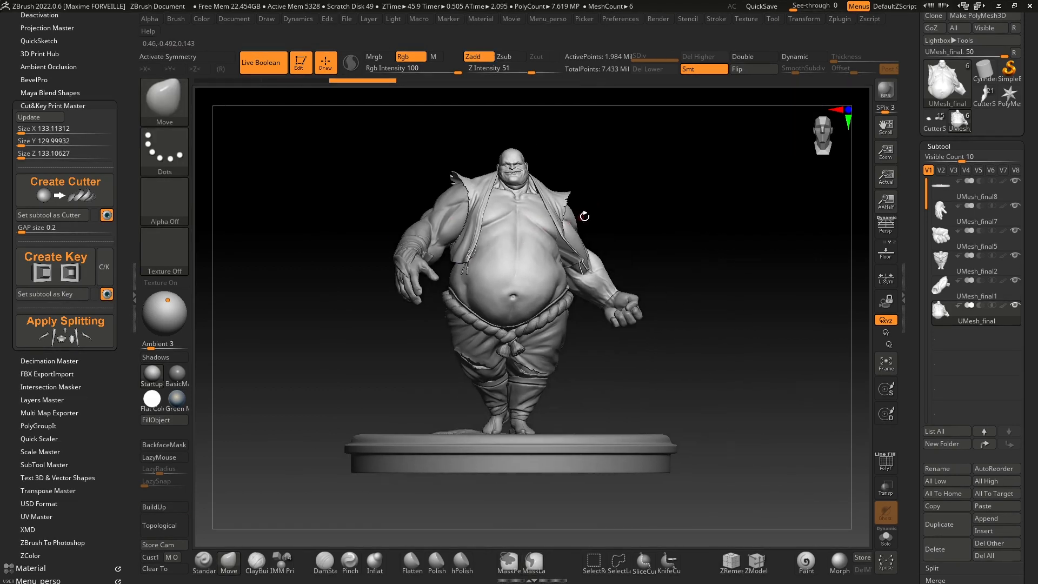